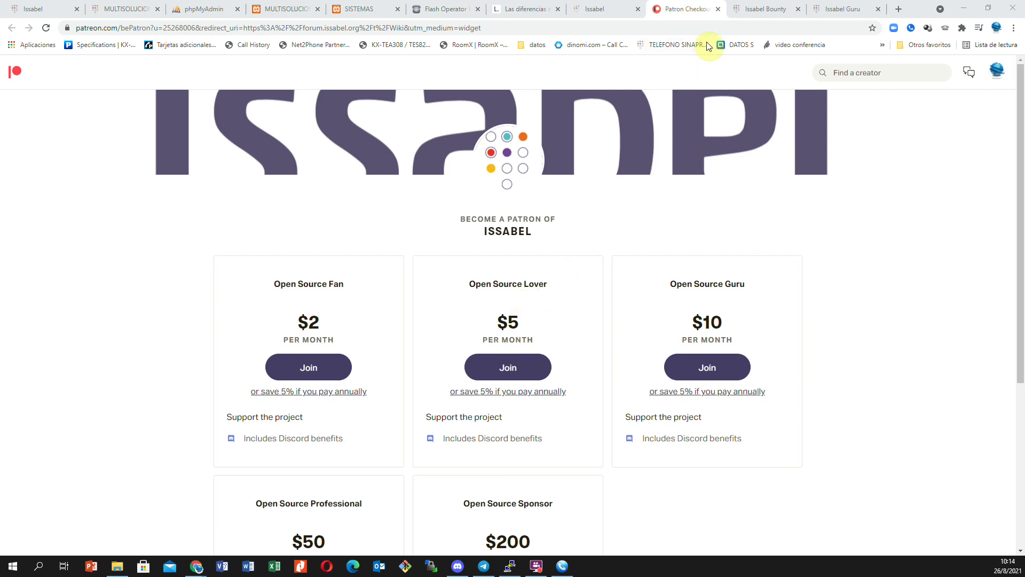
# - Show the Issabel Bounty donation page, and look over the Issabel Guru site's Network Basic subscription and its modules
pyautogui.click(761, 9)
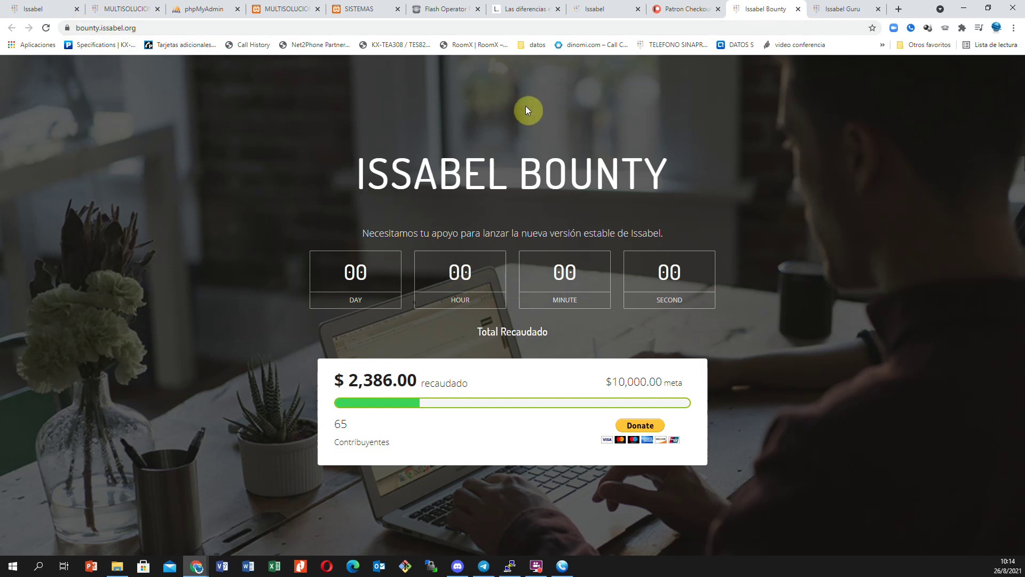
pyautogui.click(832, 12)
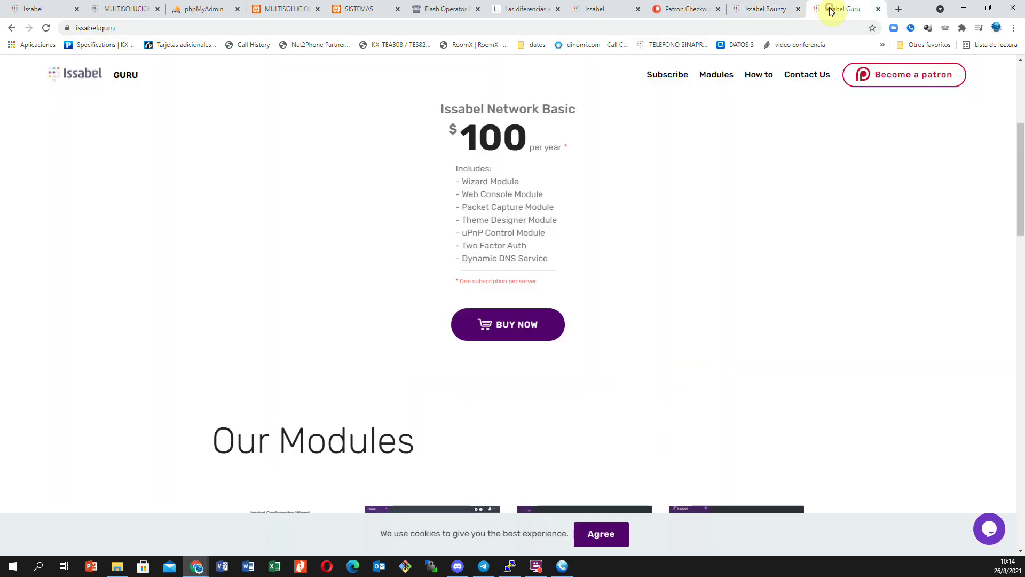
pyautogui.scroll(1, 710, 266)
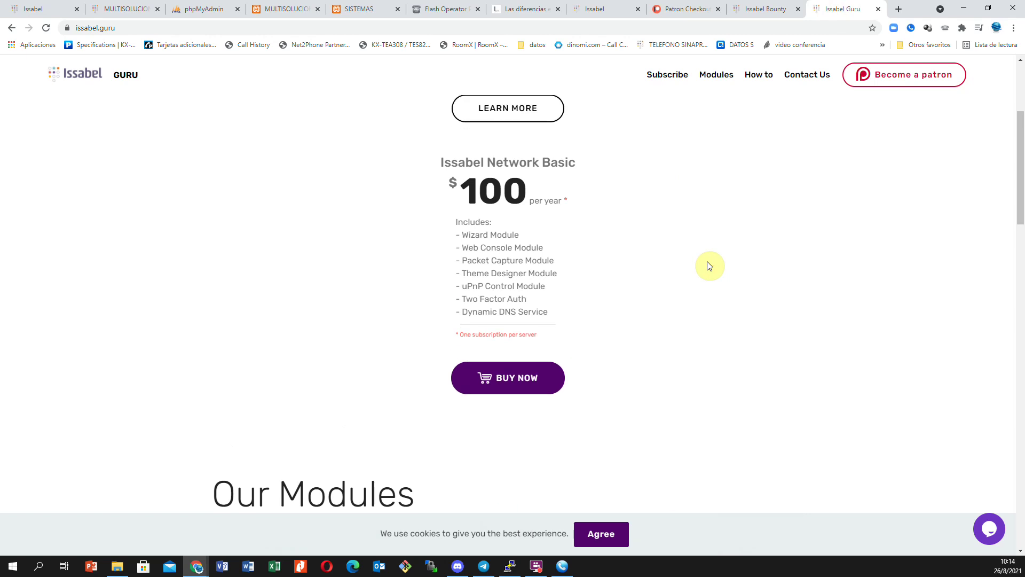
pyautogui.scroll(1, 709, 266)
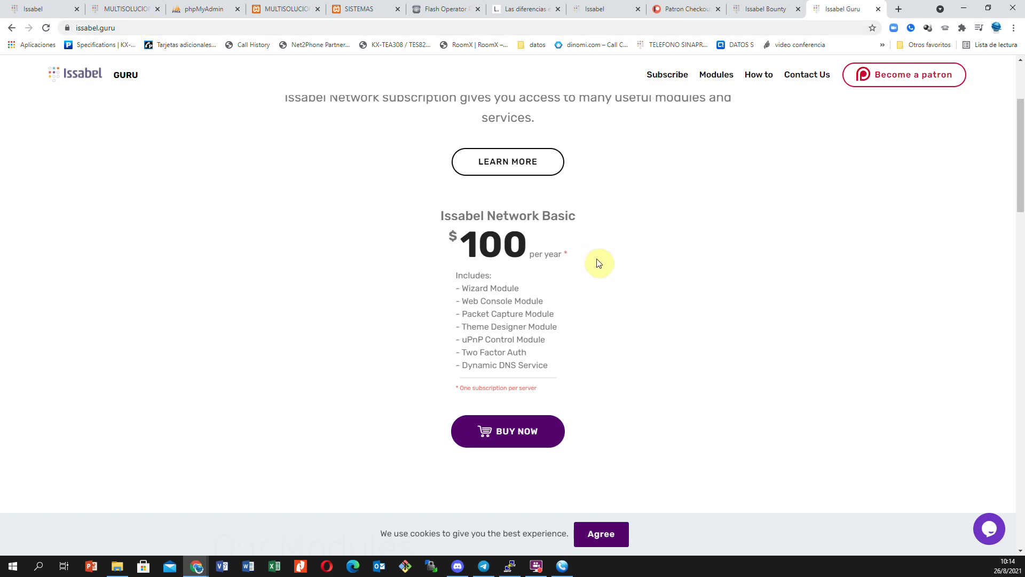
pyautogui.scroll(-2, 601, 263)
pyautogui.scroll(-1, 502, 190)
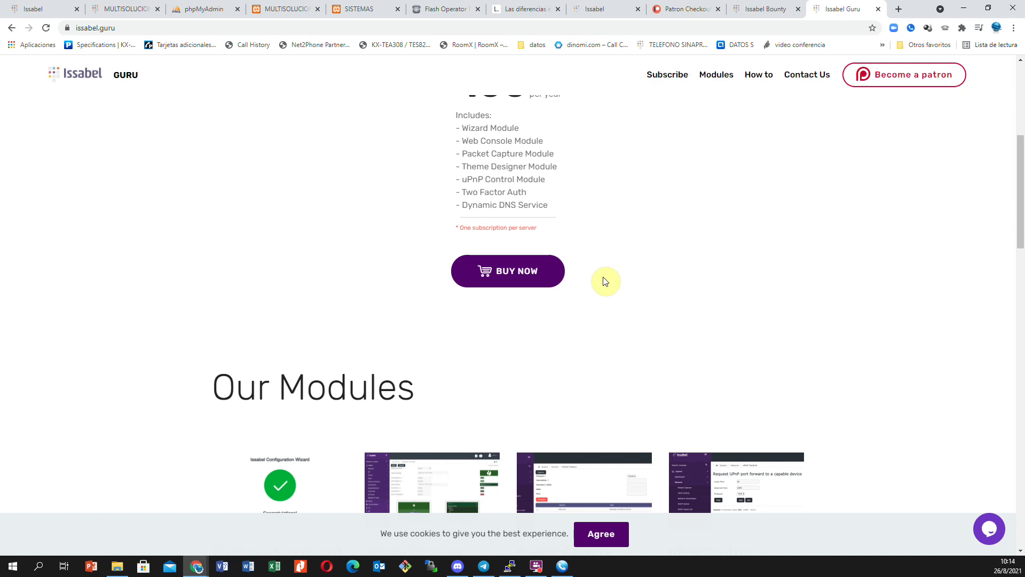
pyautogui.scroll(-2, 606, 281)
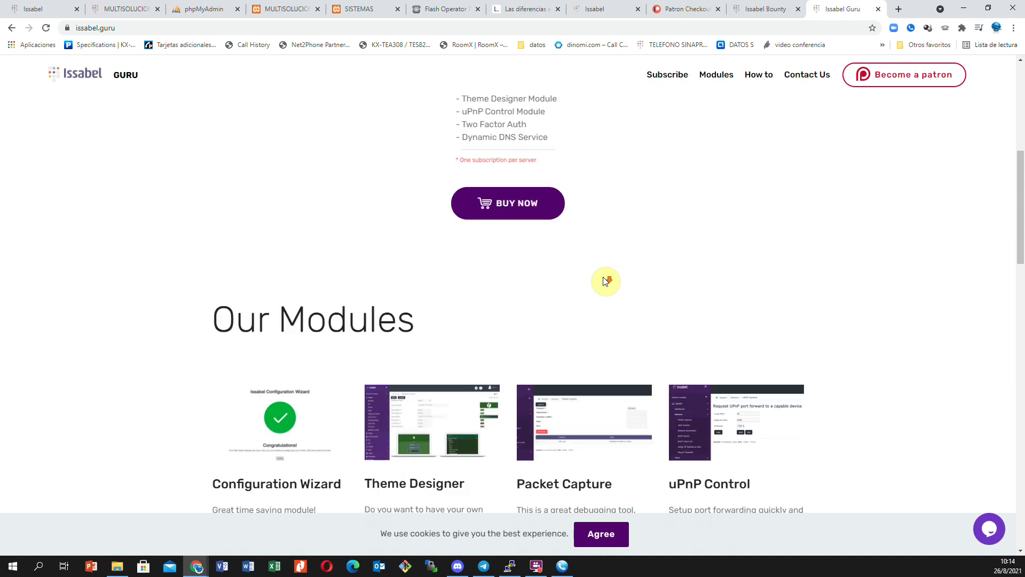
pyautogui.scroll(3, 571, 417)
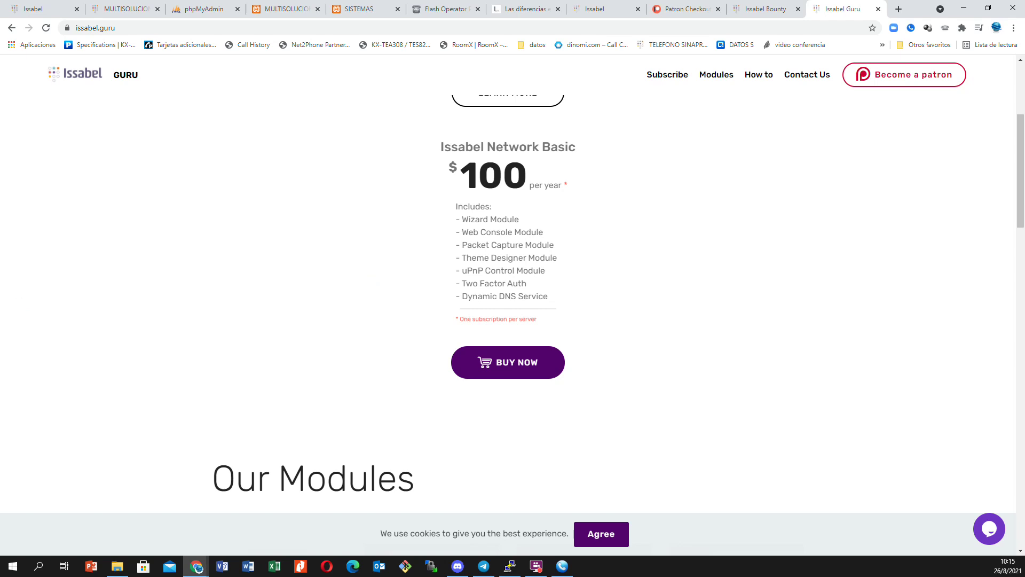
# - Return to the Issabel forum's WIKI section and look over its list of discussions
pyautogui.click(595, 9)
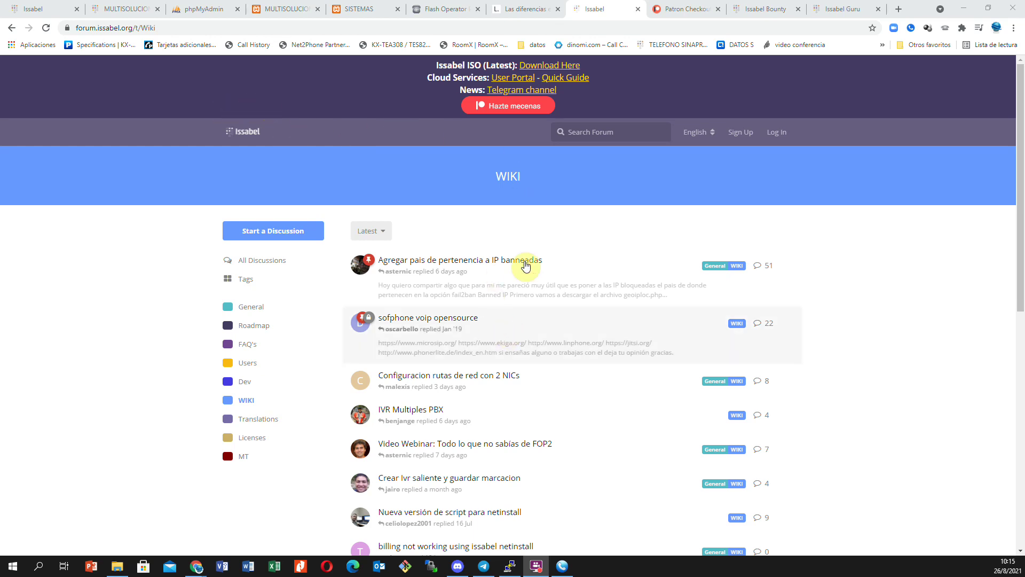
pyautogui.scroll(-2, 533, 256)
pyautogui.scroll(2, 533, 262)
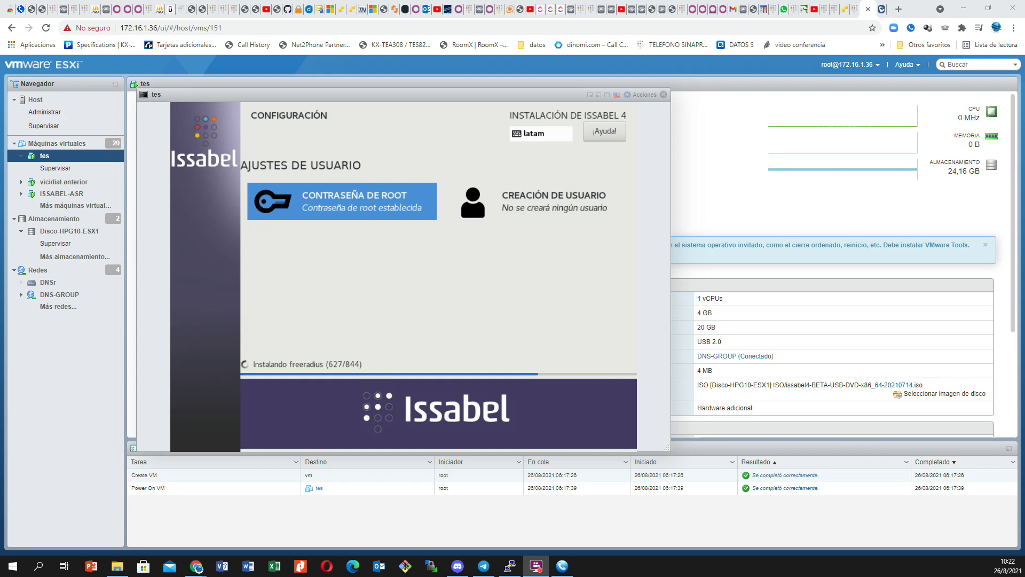
# - Switch from the virtual machine console to the article "Las diferencias entre PJSIP y SIP" and examine its SIP and CHAN SIP sections
pyautogui.moveTo(0, 54); pyautogui.dragTo(912, 10)
pyautogui.click(918, 11)
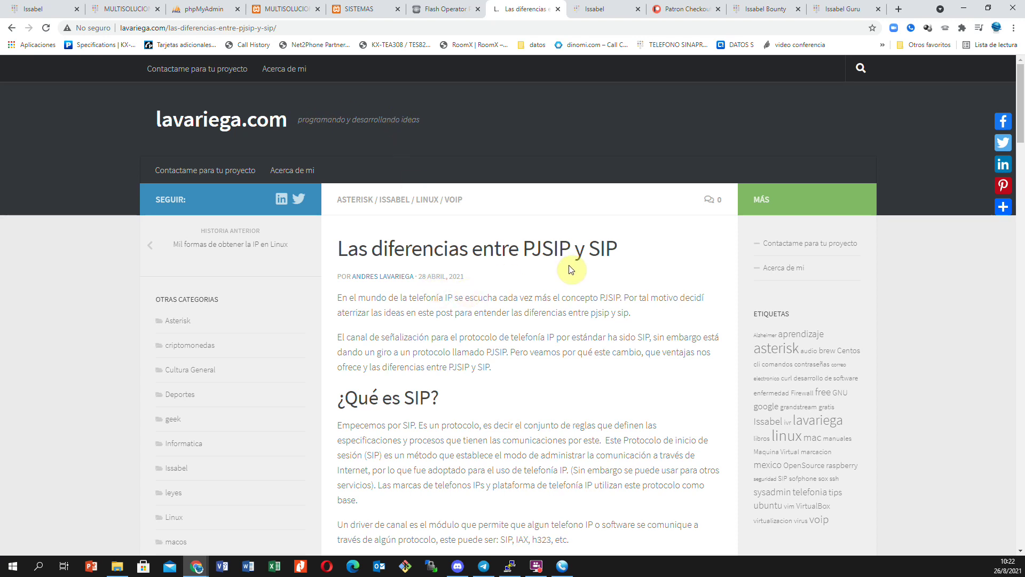
pyautogui.scroll(-5, 567, 315)
pyautogui.scroll(-2, 567, 315)
pyautogui.scroll(6, 567, 316)
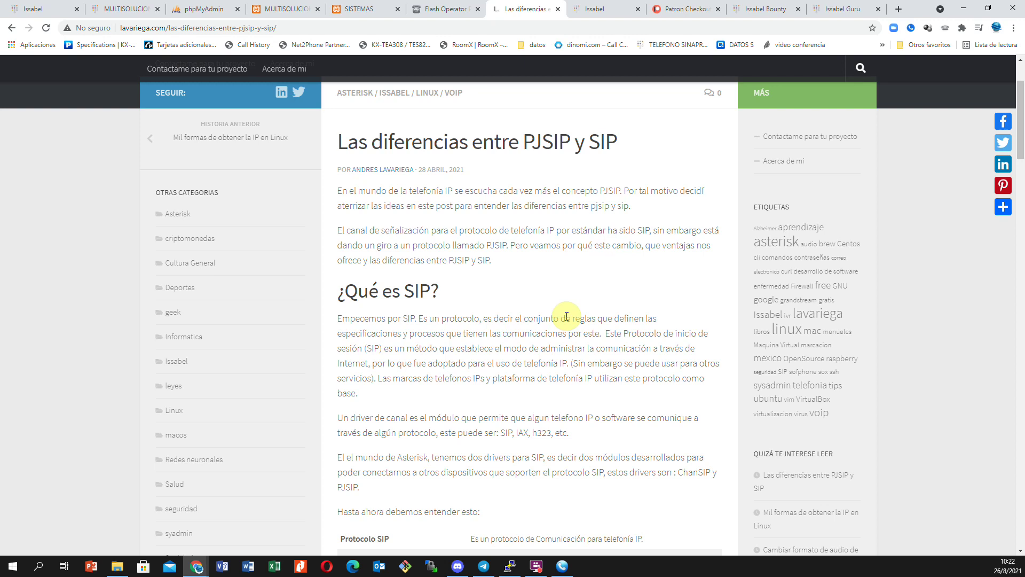
pyautogui.scroll(-4, 567, 316)
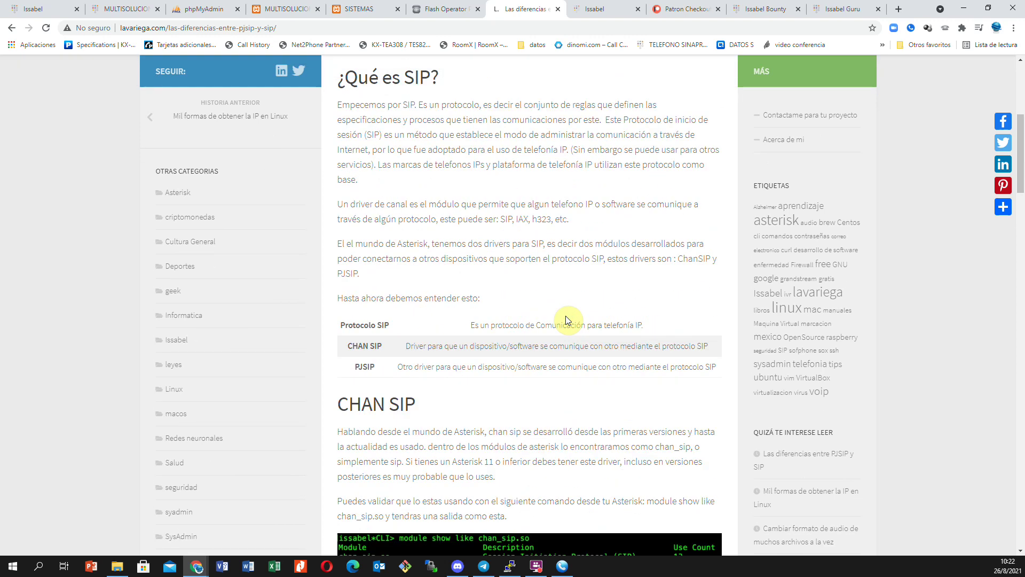
pyautogui.scroll(-4, 567, 317)
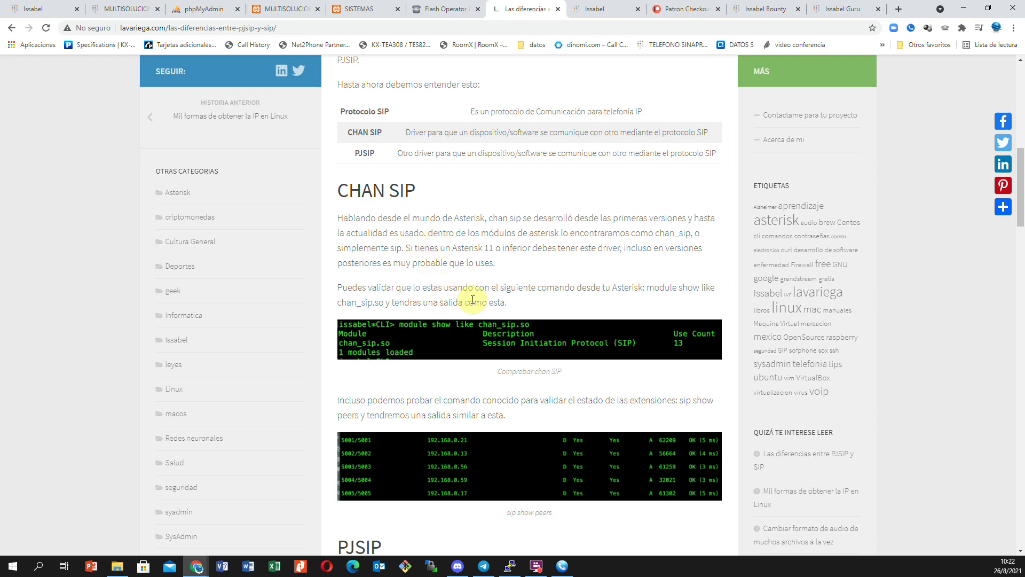
pyautogui.scroll(3, 472, 299)
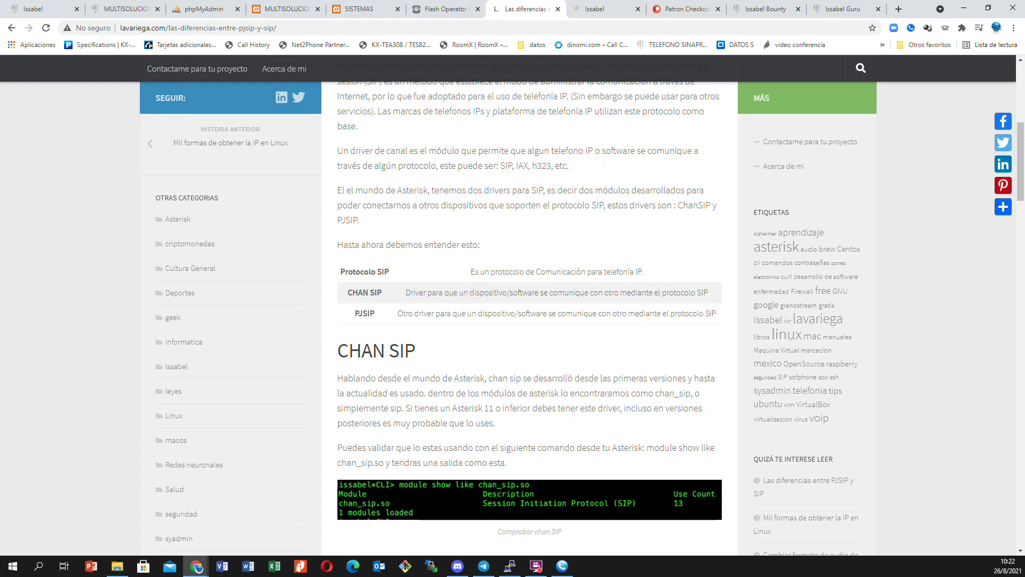
pyautogui.scroll(5, 294, 253)
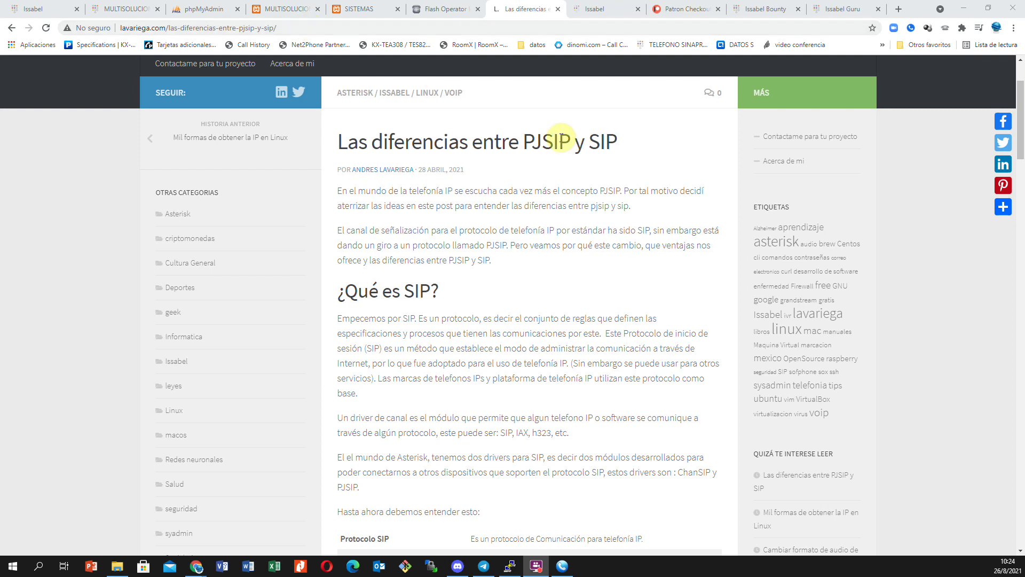
pyautogui.scroll(-1, 557, 178)
pyautogui.scroll(-2, 556, 178)
pyautogui.scroll(2, 557, 178)
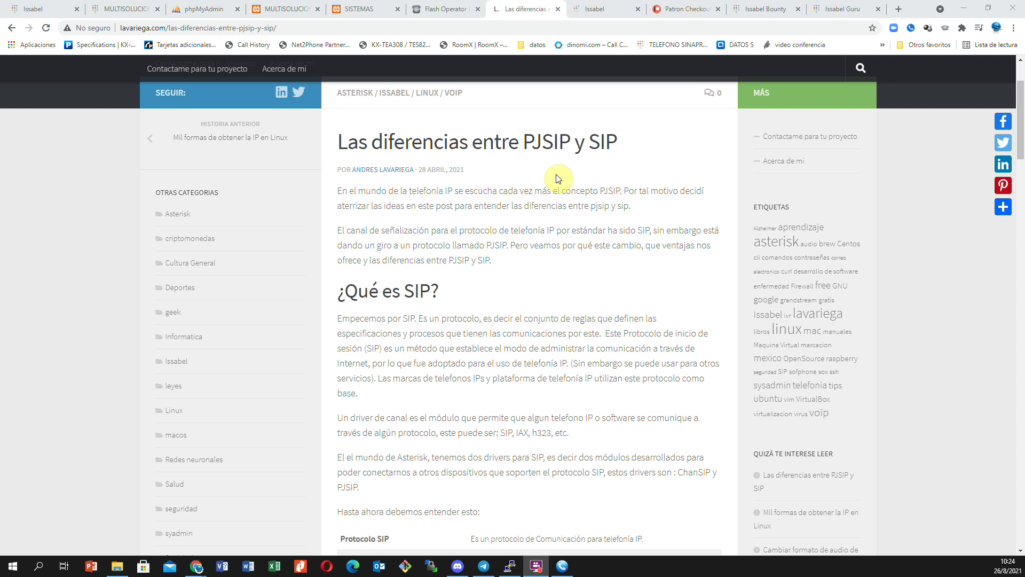
pyautogui.scroll(-4, 557, 178)
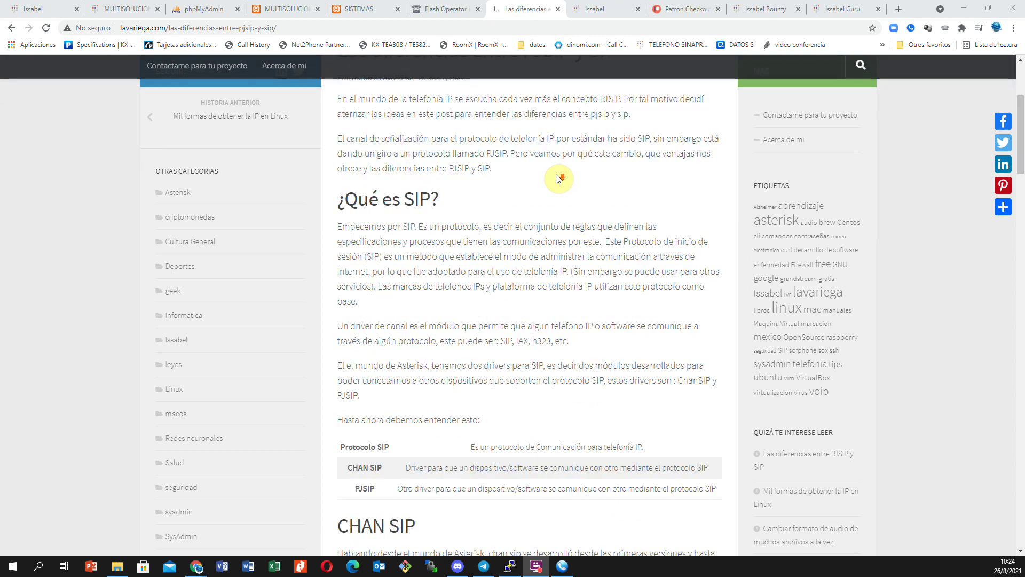
pyautogui.scroll(4, 558, 178)
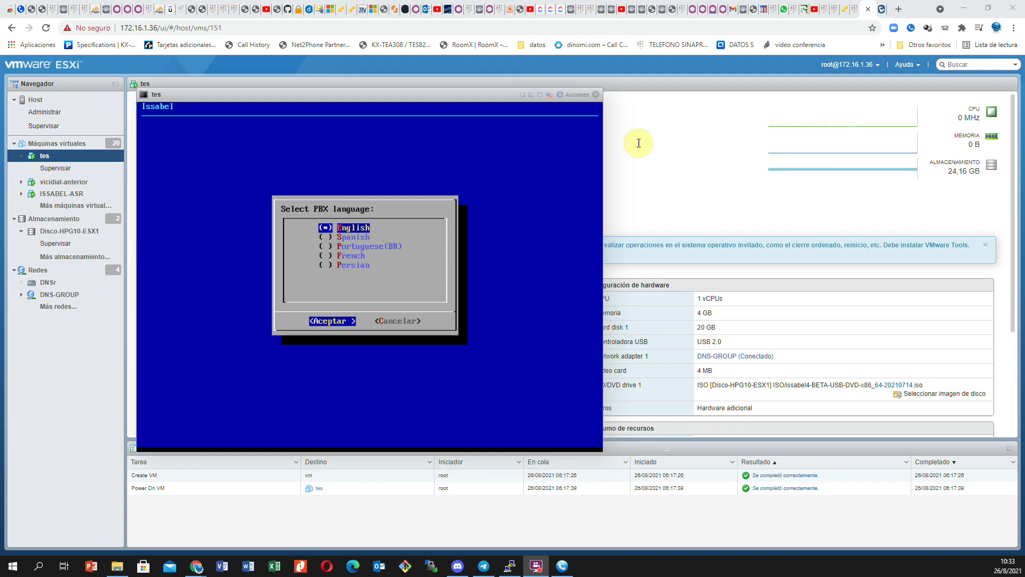
# - Select Spanish as the PBX language in the virtual machine's Issabel installer and accept it
pyautogui.click(454, 171)
pyautogui.press('Down')
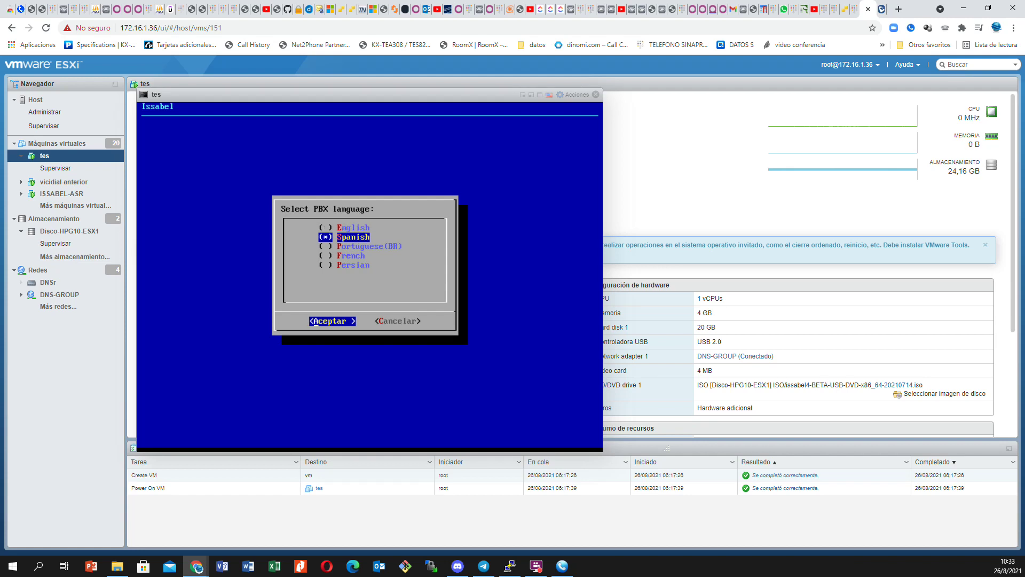
pyautogui.press('Return')
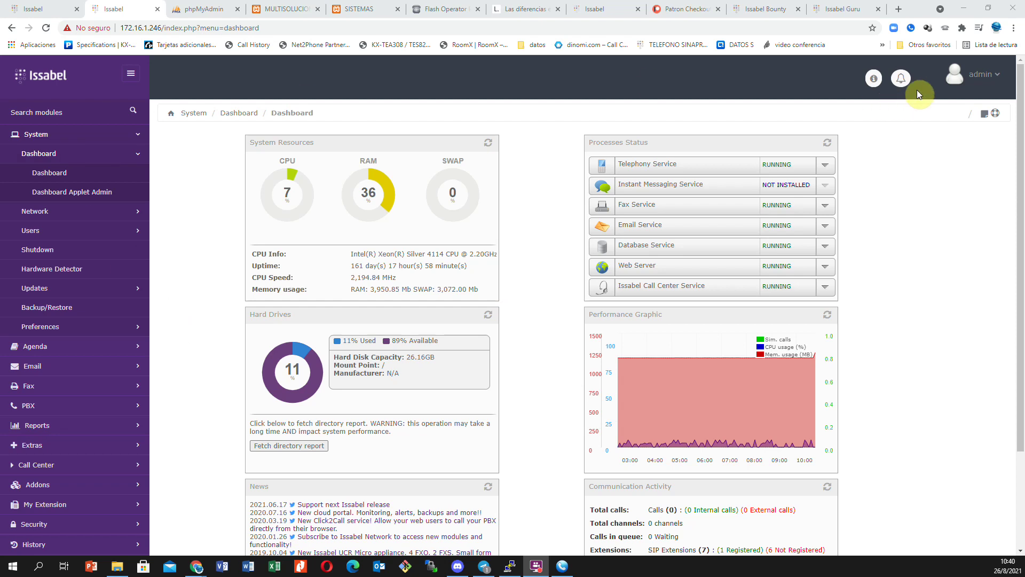
pyautogui.click(874, 79)
pyautogui.click(879, 111)
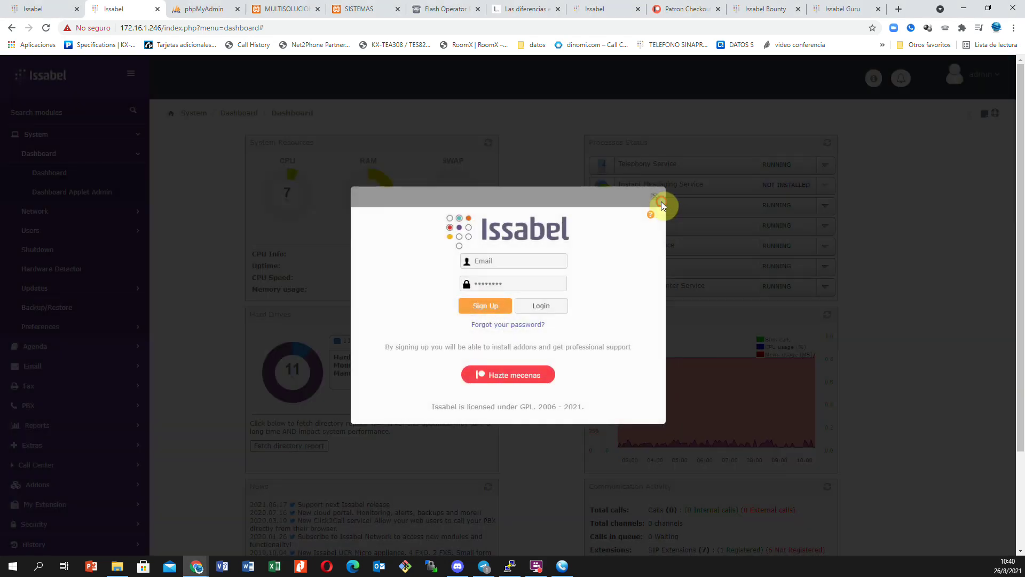
pyautogui.click(655, 202)
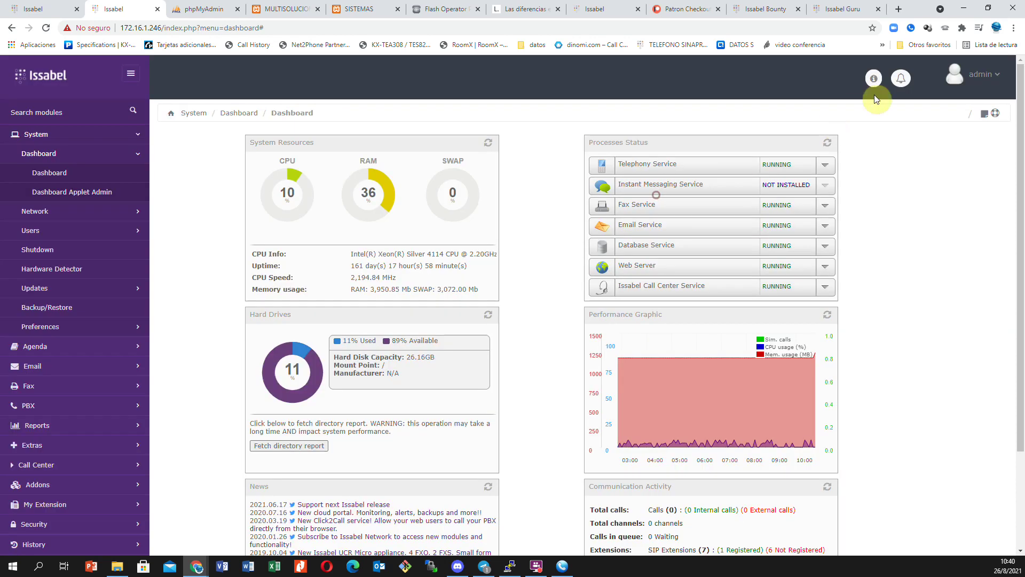
# - View the details of installed package versions, examine the issabelPBX and Asterisk entries, and close the list
pyautogui.click(873, 81)
pyautogui.click(893, 120)
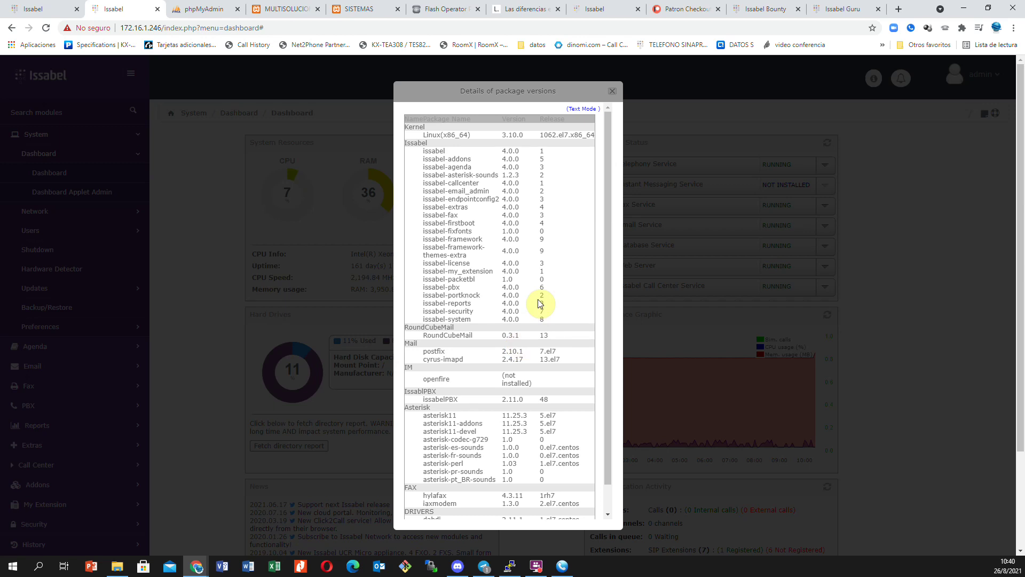
pyautogui.scroll(-2, 539, 303)
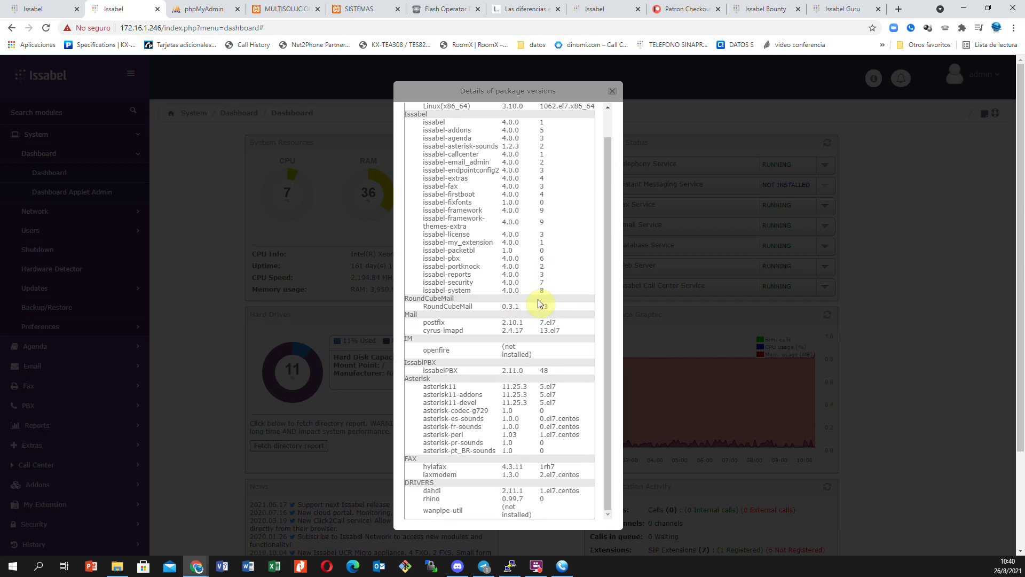
pyautogui.scroll(-1, 539, 303)
pyautogui.scroll(1, 538, 303)
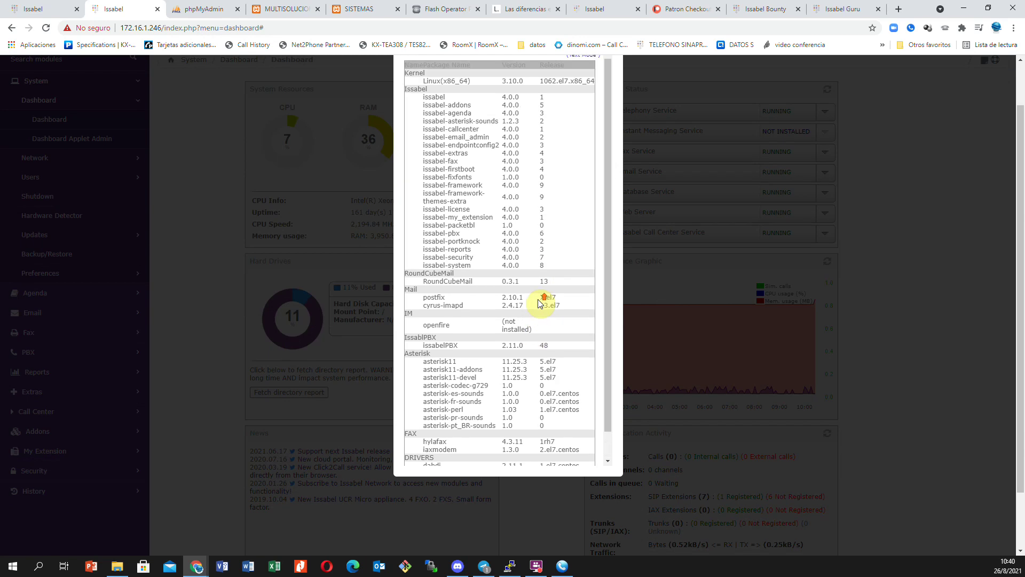
pyautogui.doubleClick(427, 346)
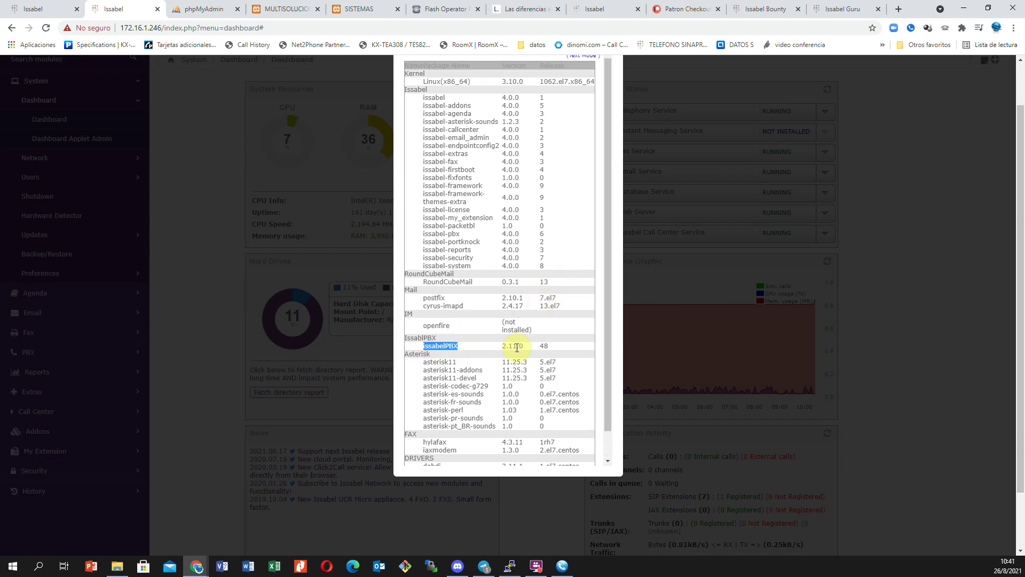
pyautogui.scroll(1, 617, 176)
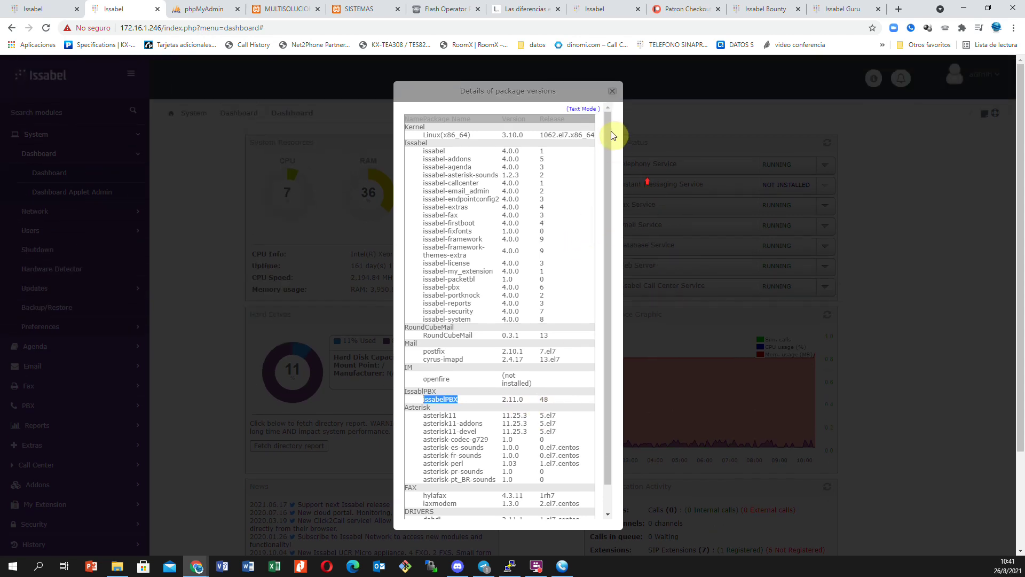
pyautogui.click(613, 91)
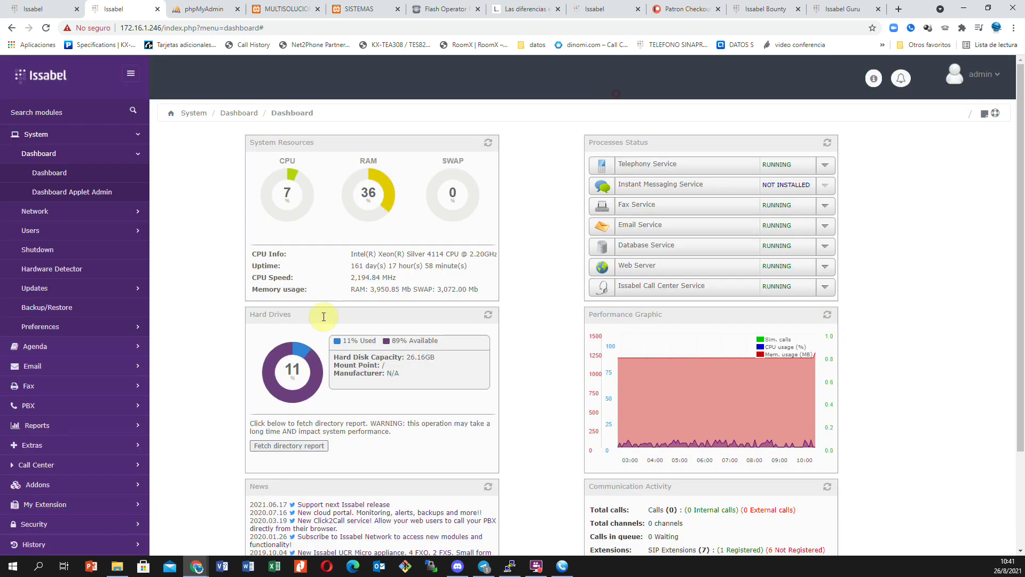
# - Open the Asterisk SIP Settings within the PBX Configuration
pyautogui.click(39, 407)
pyautogui.click(80, 238)
pyautogui.scroll(-3, 208, 412)
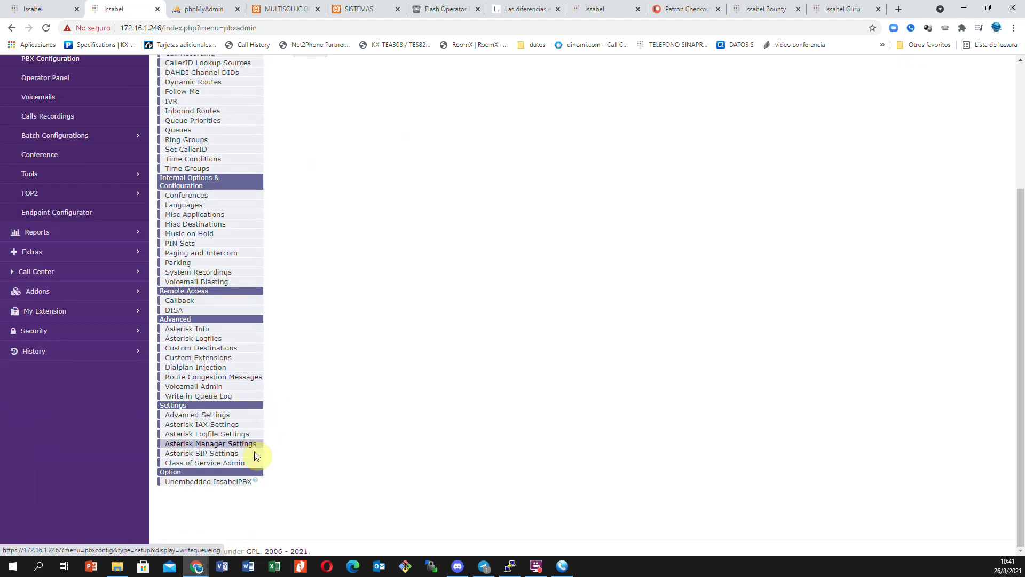
pyautogui.click(225, 455)
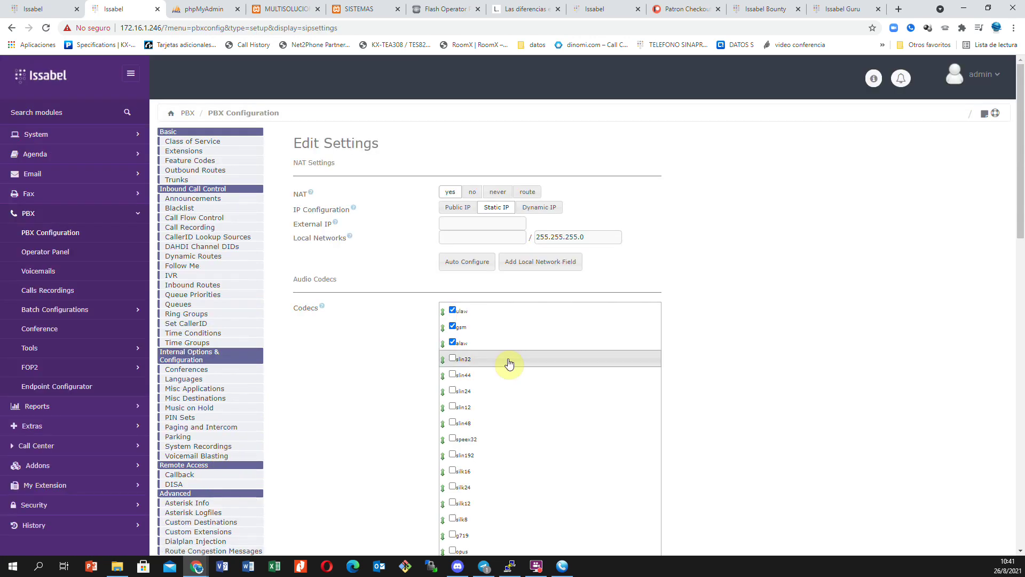
# - Examine the SIP settings for NAT, audio codecs, RTP, registration and jitter buffer, and run Auto Configure for the NAT settings
pyautogui.scroll(-6, 509, 364)
pyautogui.scroll(4, 509, 363)
pyautogui.scroll(2, 509, 363)
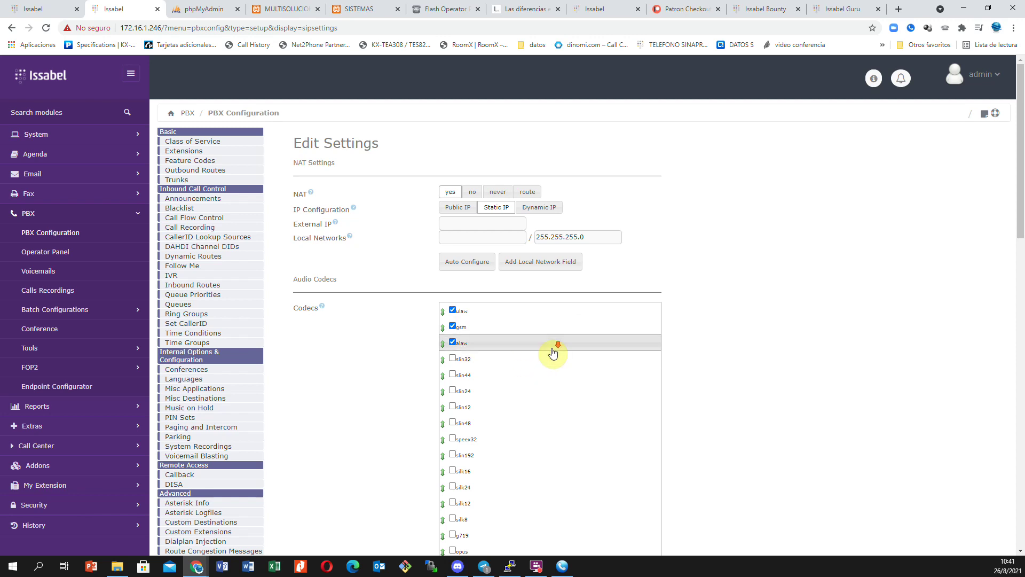
pyautogui.scroll(-10, 552, 353)
pyautogui.scroll(-5, 555, 350)
pyautogui.scroll(3, 555, 349)
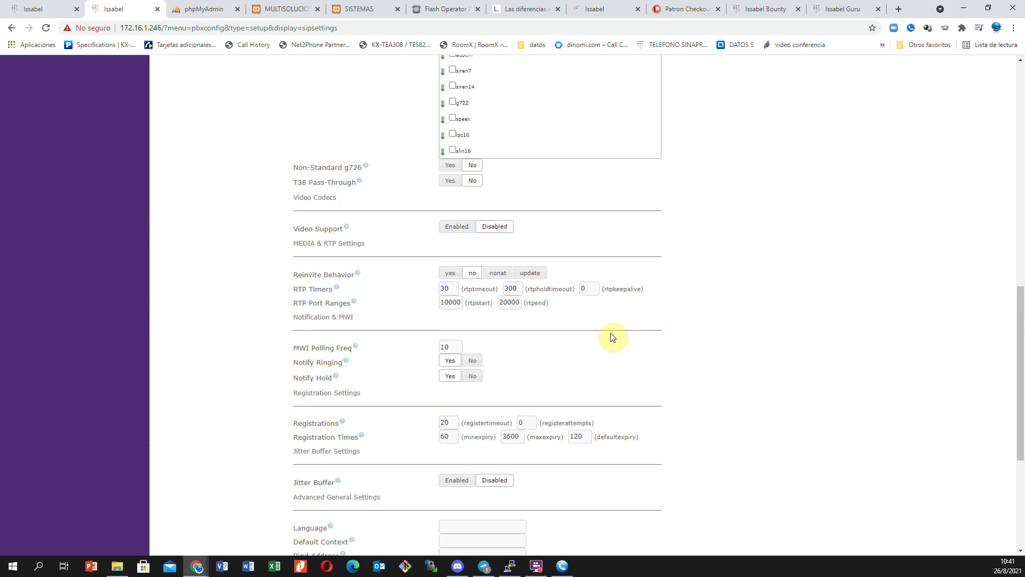
pyautogui.scroll(10, 612, 338)
pyautogui.scroll(3, 612, 338)
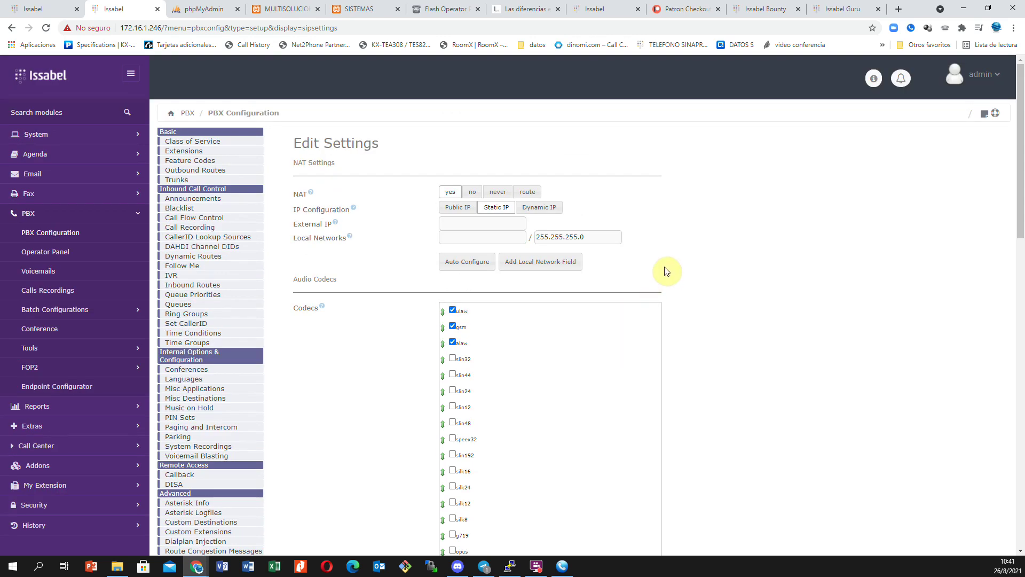
pyautogui.click(480, 267)
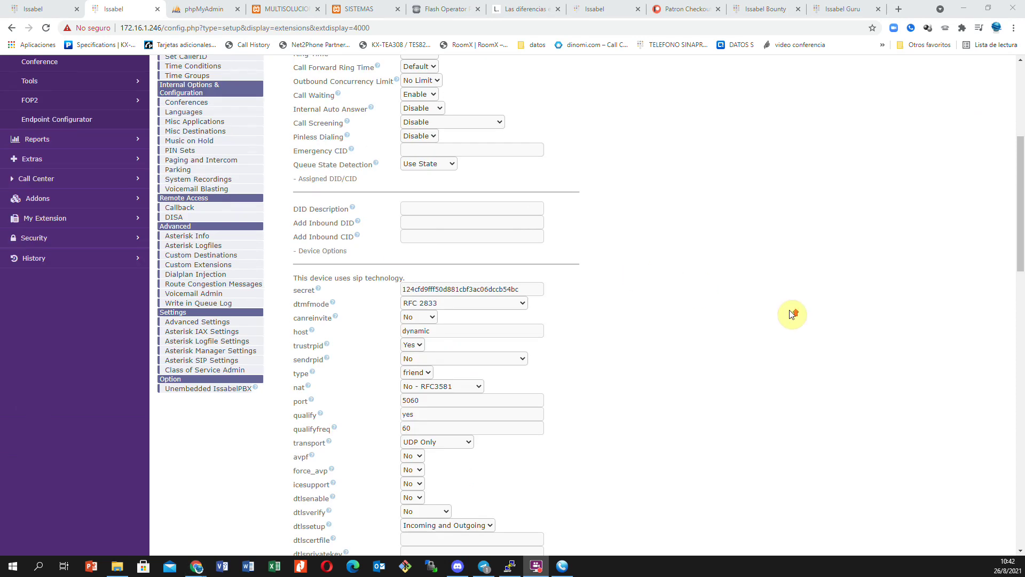
# - Examine extension 4000's general and device options, including its NAT mode and SIP port
pyautogui.scroll(5, 790, 314)
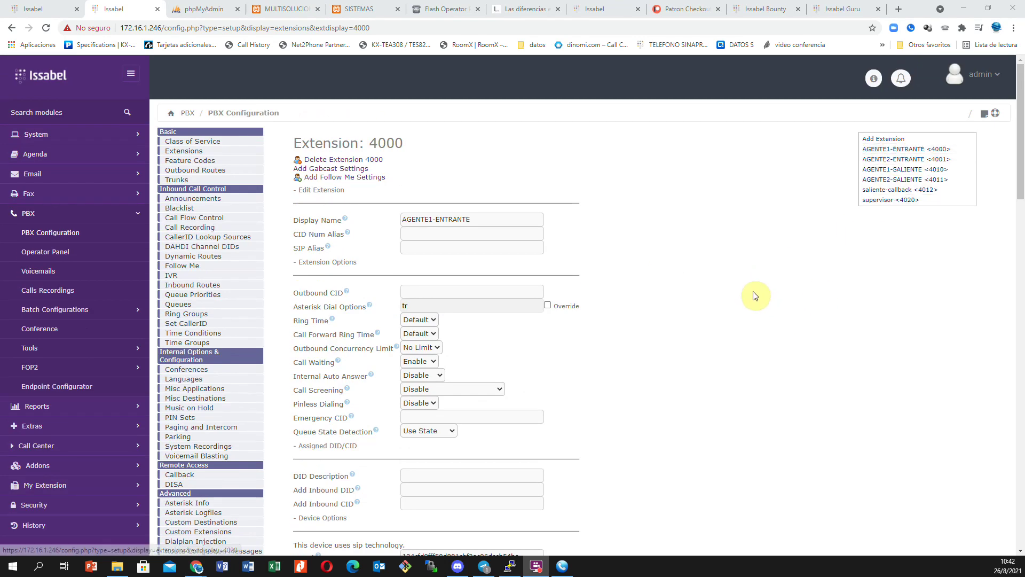
pyautogui.scroll(-3, 600, 426)
pyautogui.scroll(-2, 458, 389)
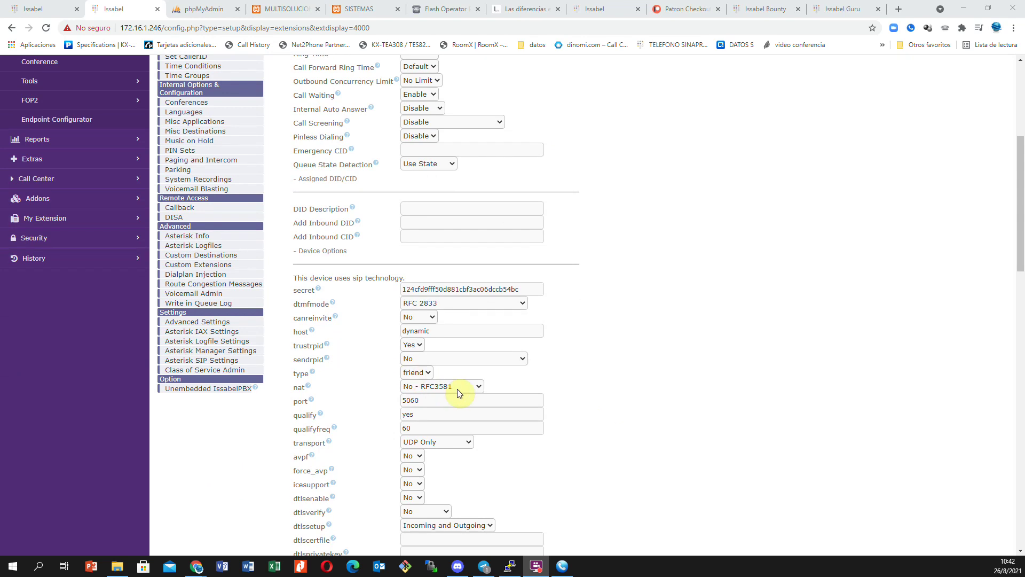
pyautogui.scroll(-1, 457, 392)
pyautogui.doubleClick(410, 347)
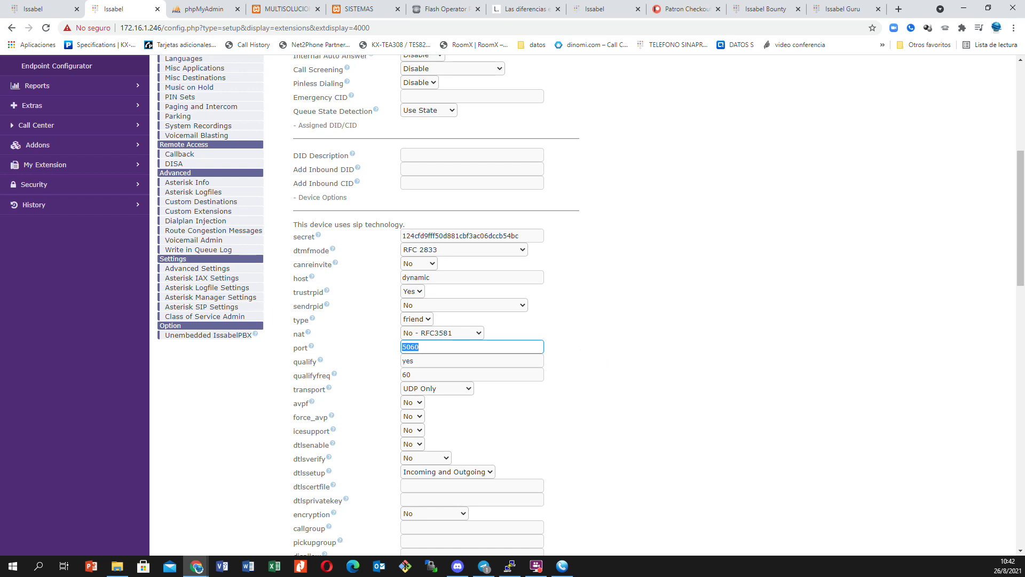
# - Switch to the tes virtual machine console in VMware ESXi and accept chan_pjsip as the default SIP channel driver
pyautogui.hotkey('alt', 'Tab')
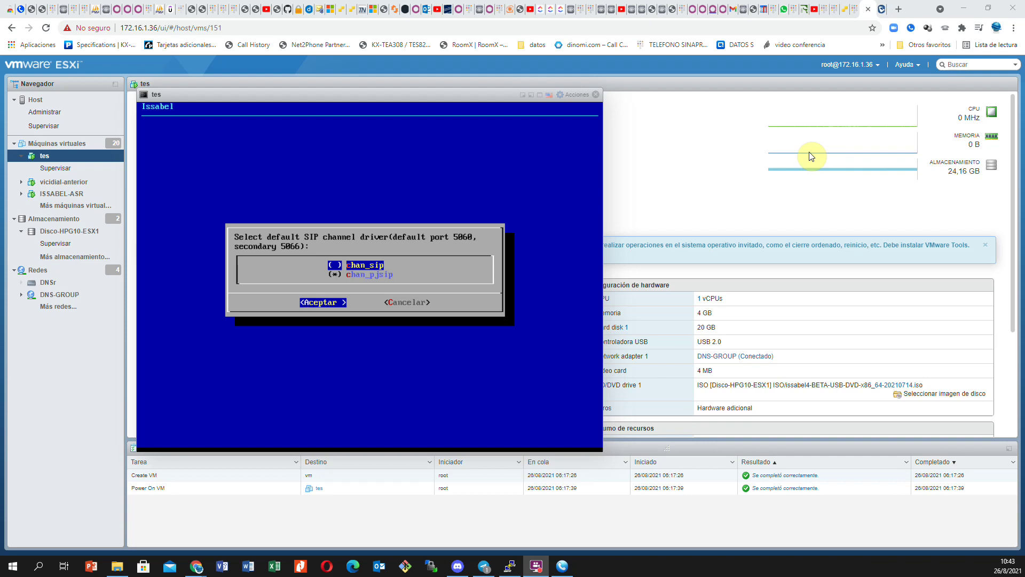
pyautogui.click(370, 276)
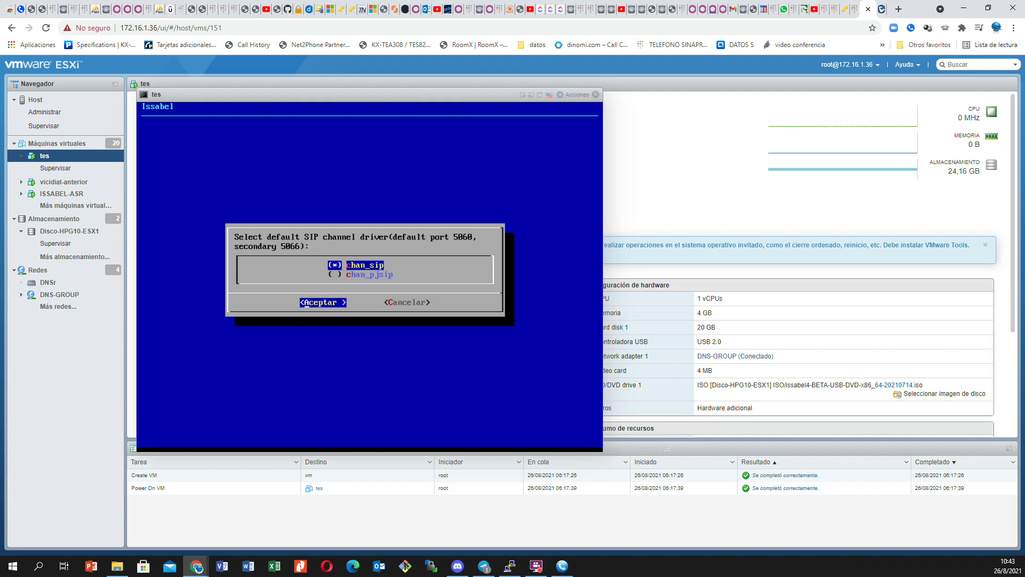
pyautogui.press('Down')
pyautogui.press('Up')
pyautogui.press('Down')
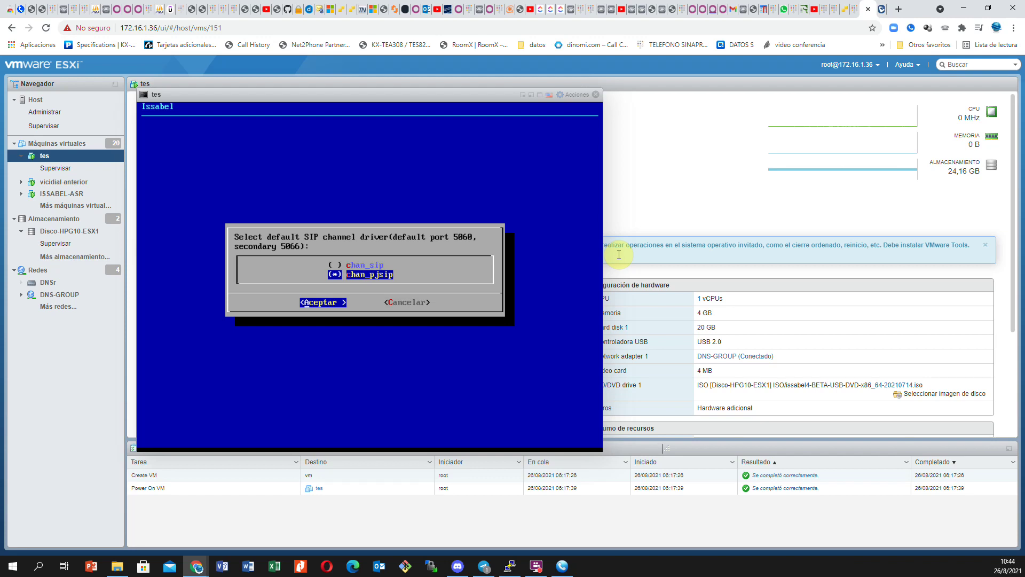
pyautogui.press('Return')
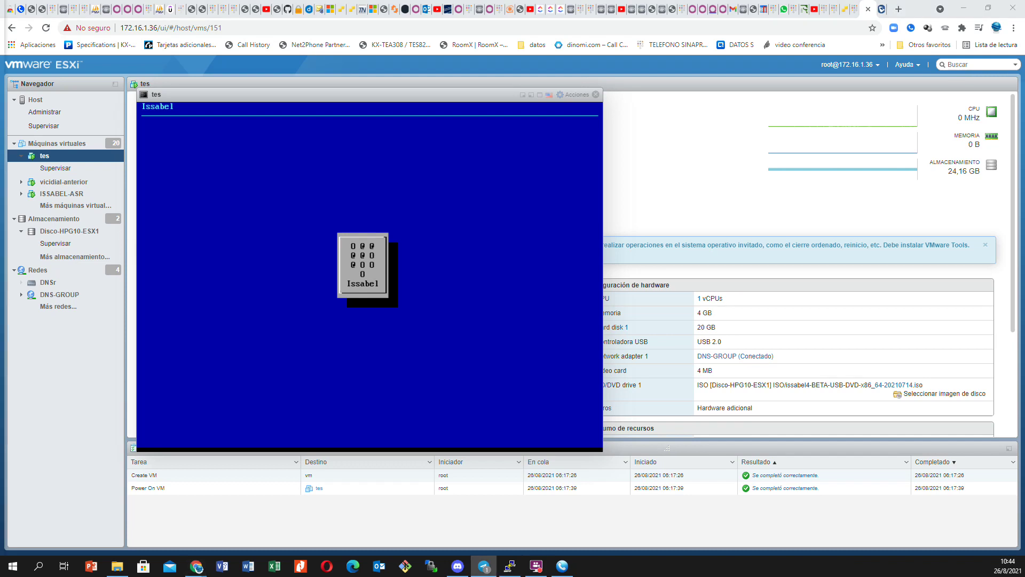
# - Switch to Telegram and read the IssabelPBX group message comparing the chan_sip and chan_pjsip channels
pyautogui.moveTo(1, 77); pyautogui.dragTo(357, 77)
pyautogui.click(550, 75)
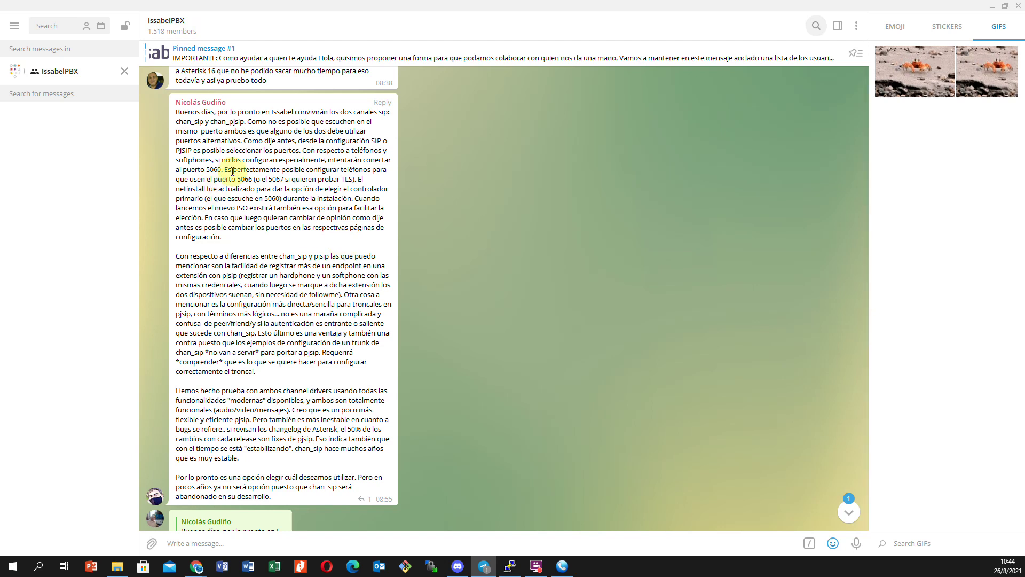
pyautogui.moveTo(184, 111); pyautogui.dragTo(377, 490)
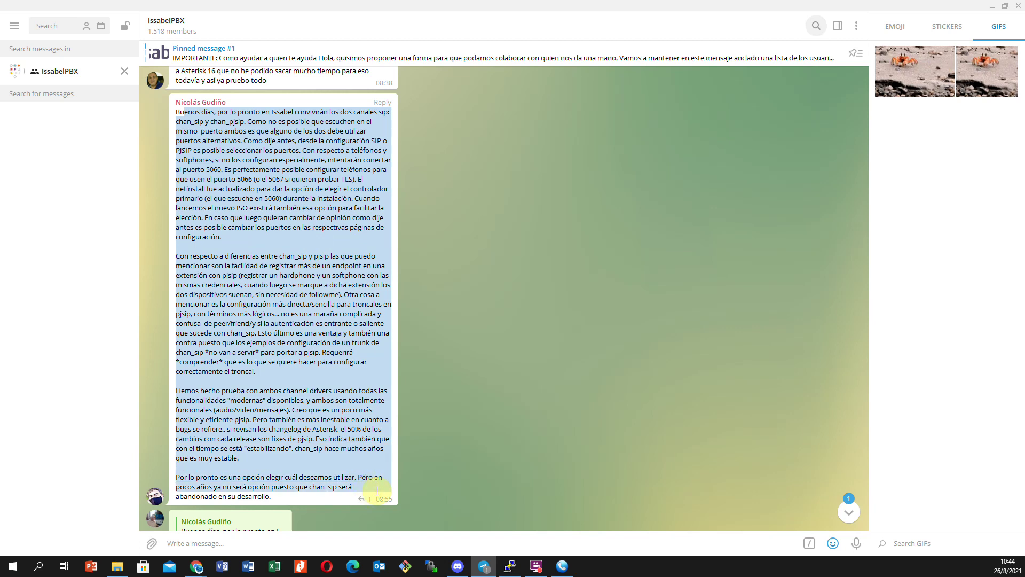
pyautogui.click(195, 133)
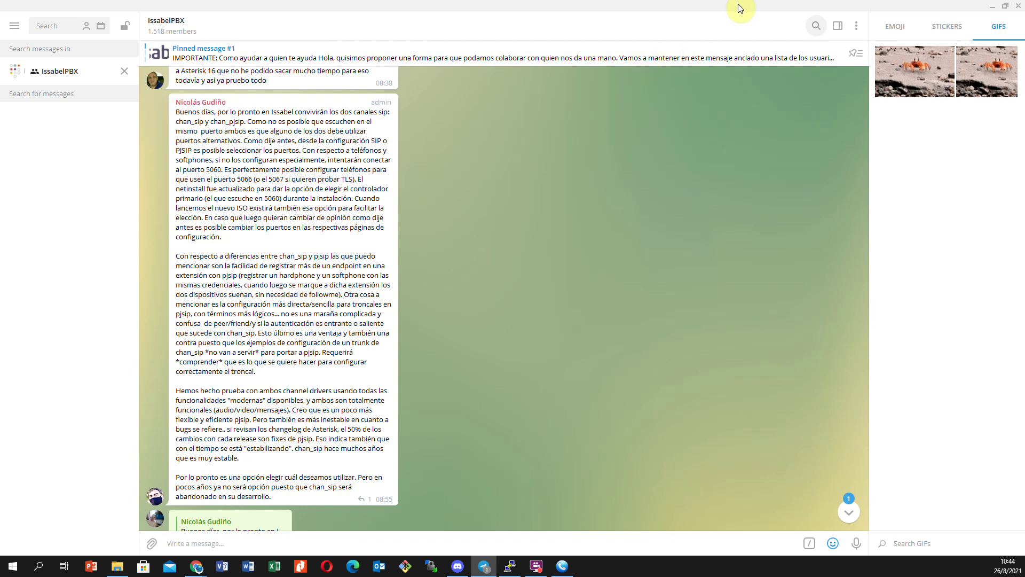
pyautogui.moveTo(736, 5); pyautogui.dragTo(0, 145)
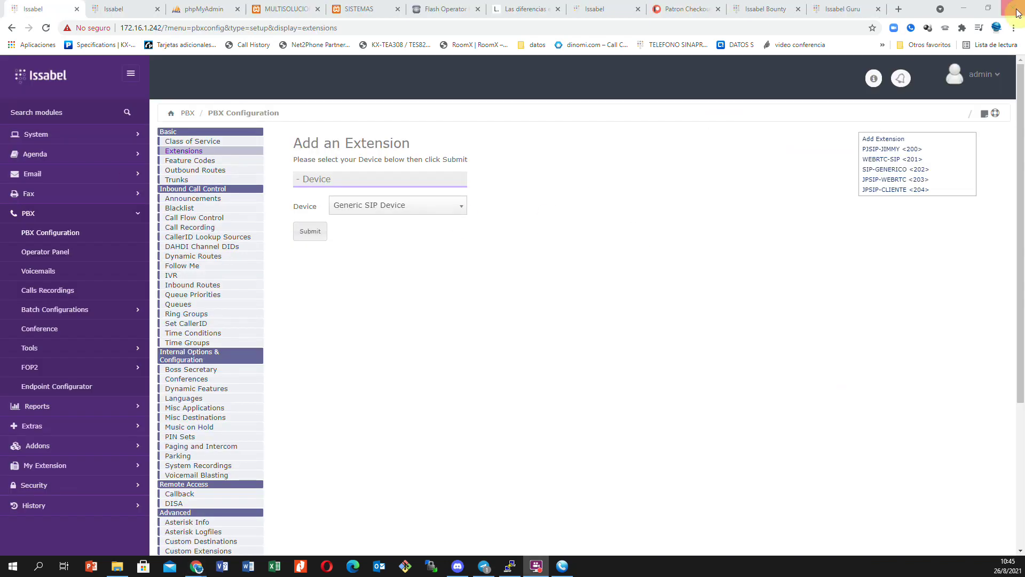
# - View the package version details of the Issabel system at 172.16.1.242, examine the issabelPBX entry, and close the list
pyautogui.click(874, 80)
pyautogui.click(901, 121)
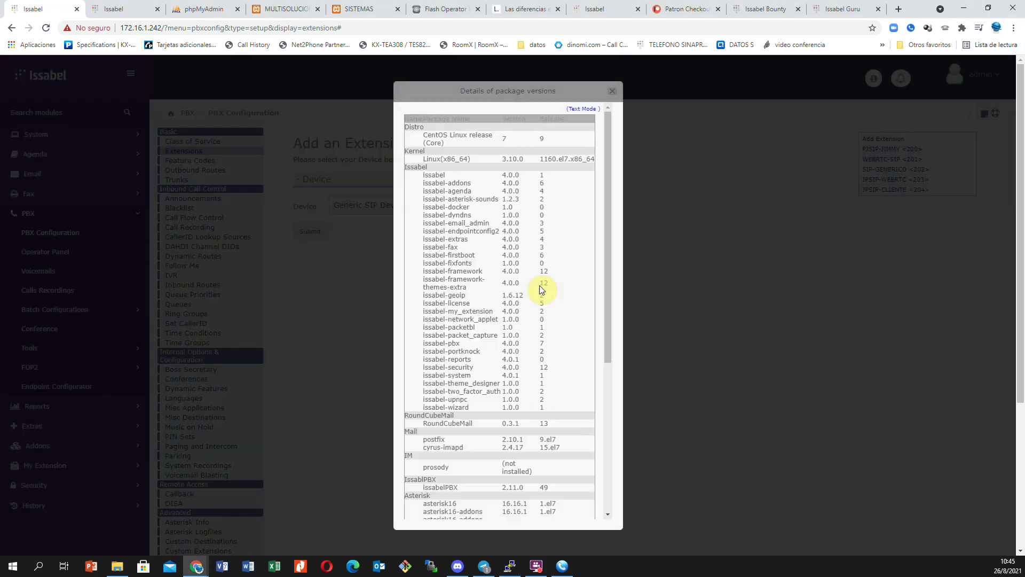
pyautogui.scroll(-3, 541, 288)
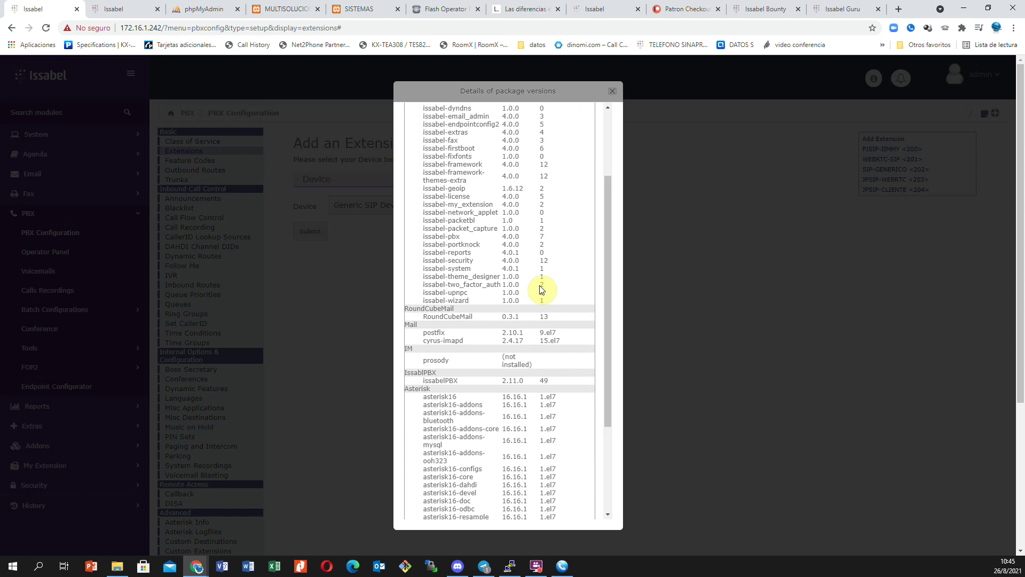
pyautogui.moveTo(436, 381); pyautogui.dragTo(535, 381)
pyautogui.click(616, 93)
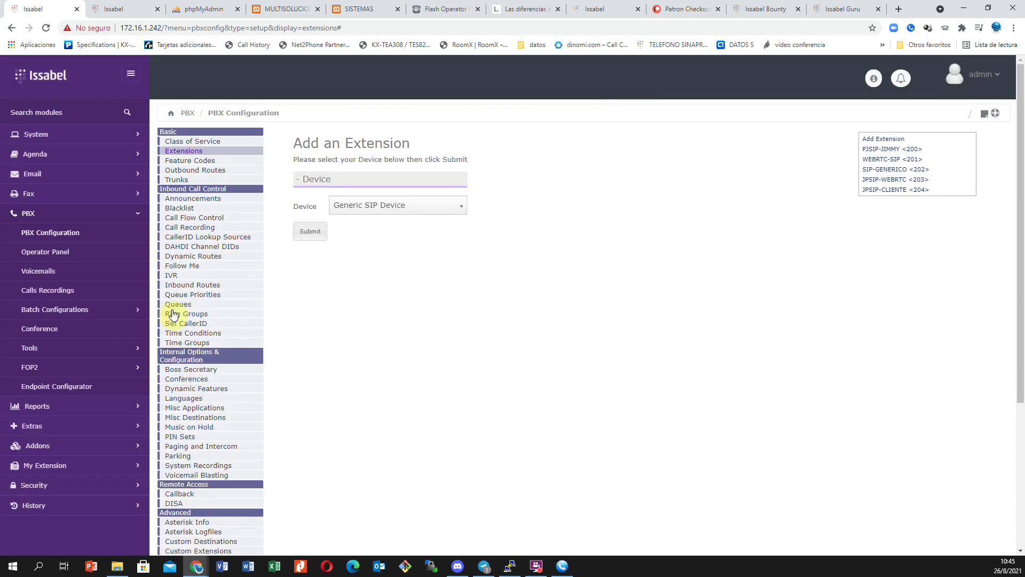
# - Reload the PBX Configuration and open the Asterisk PJSIP Settings
pyautogui.click(46, 215)
pyautogui.click(46, 216)
pyautogui.click(57, 238)
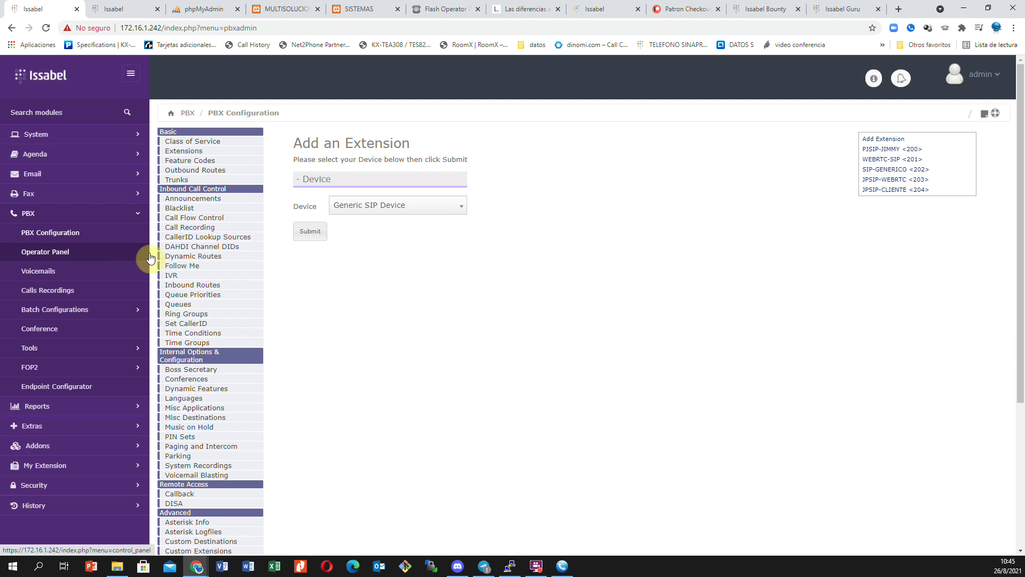
pyautogui.scroll(-4, 195, 359)
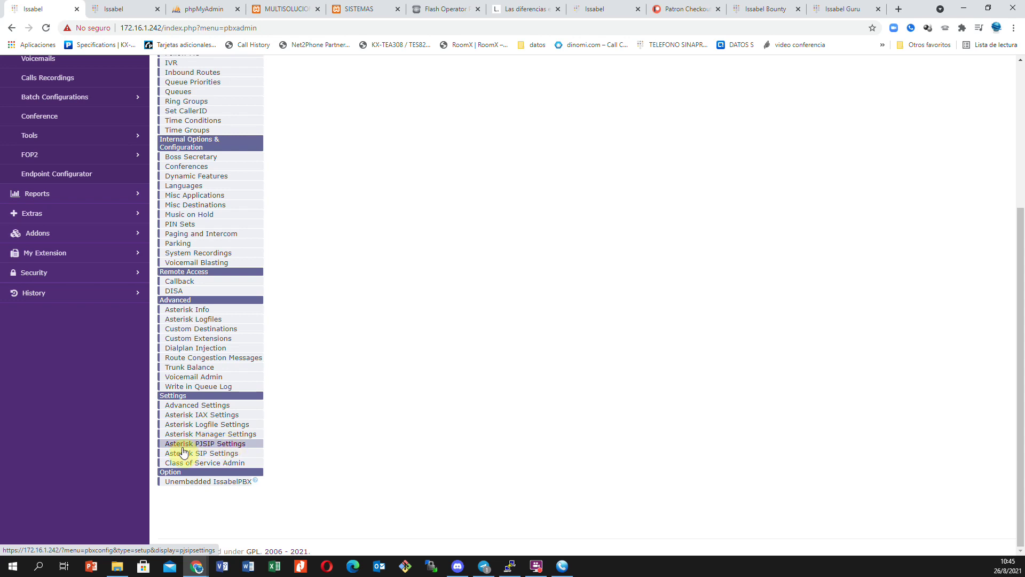
pyautogui.click(250, 445)
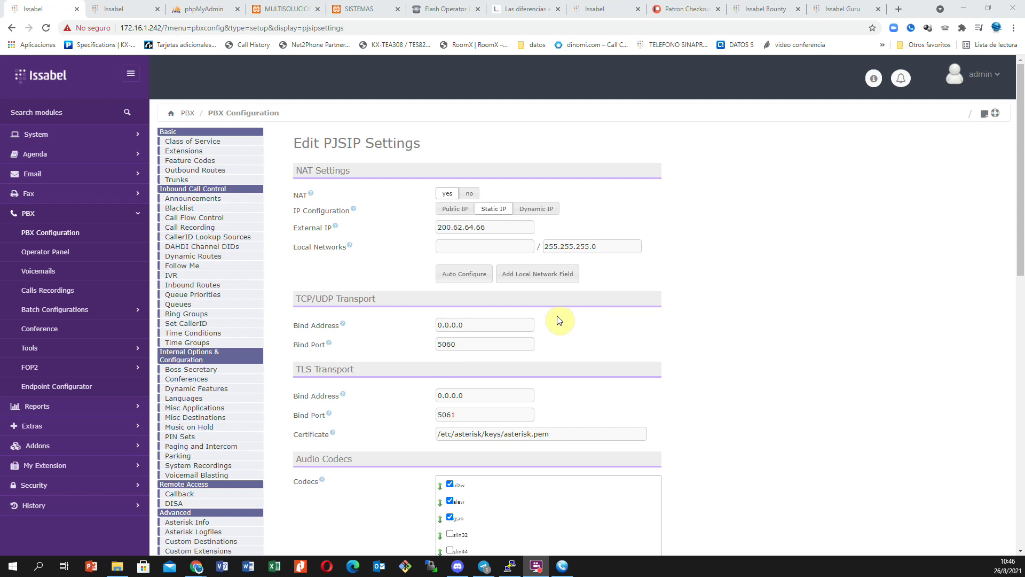
# - Examine the PJSIP transport settings, focusing on the TCP/UDP Bind Port
pyautogui.scroll(-1, 557, 319)
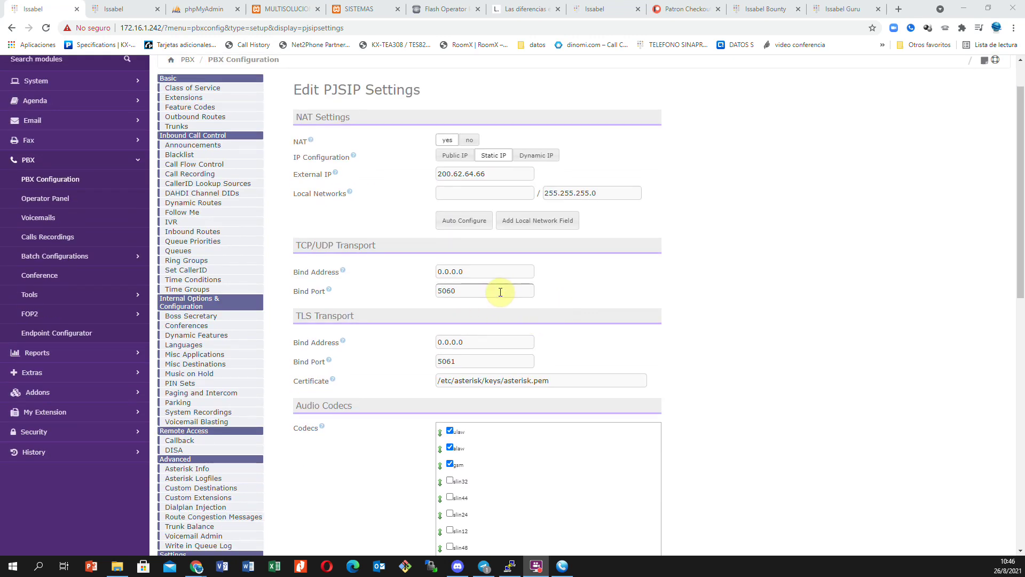
pyautogui.moveTo(469, 290); pyautogui.dragTo(437, 295)
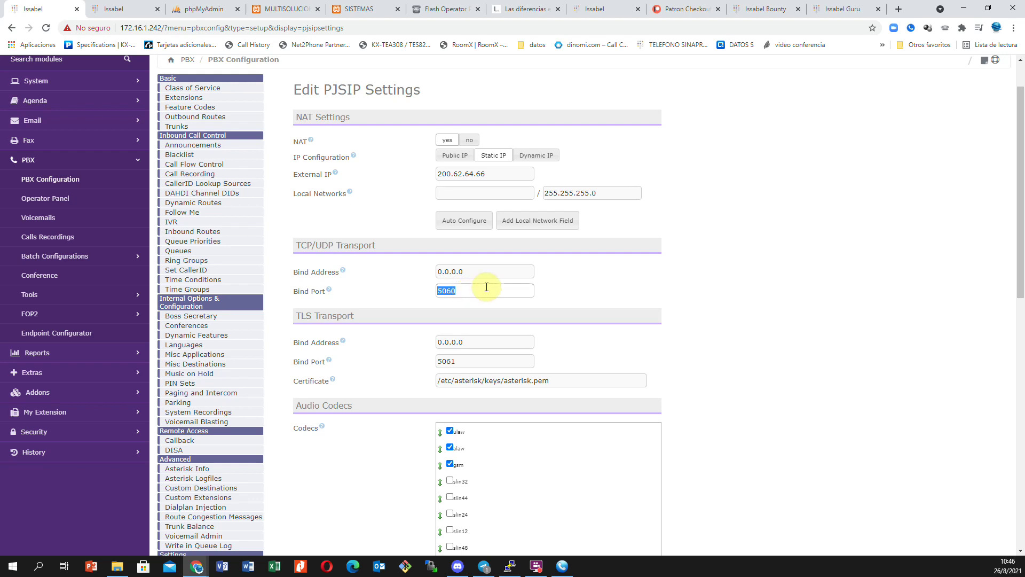
pyautogui.moveTo(444, 288); pyautogui.dragTo(402, 287)
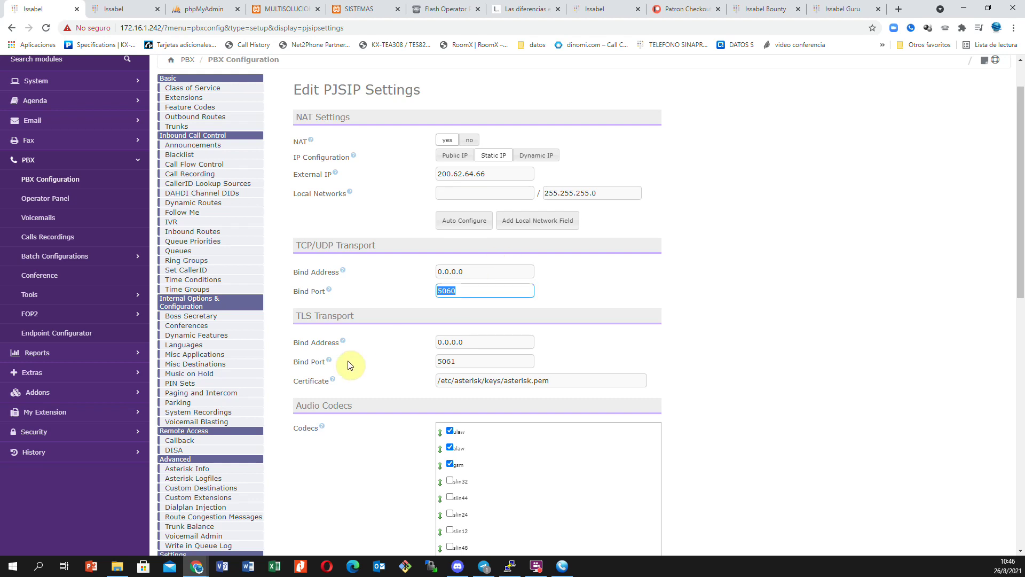
# - Open the Asterisk SIP Settings and examine the Bind Port in the Advanced General Settings
pyautogui.scroll(-2, 321, 360)
pyautogui.click(220, 506)
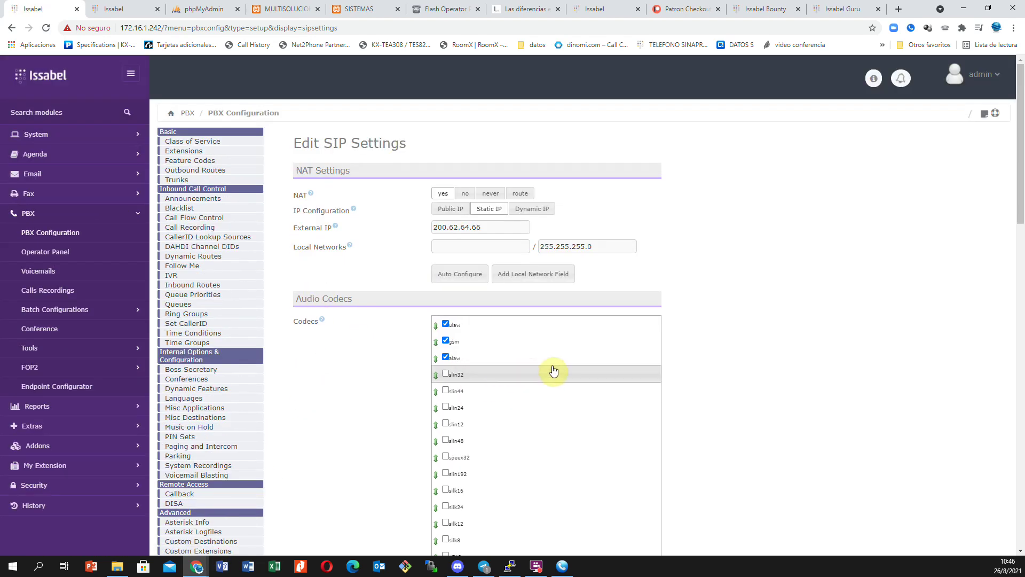
pyautogui.scroll(-8, 554, 369)
pyautogui.scroll(-6, 554, 369)
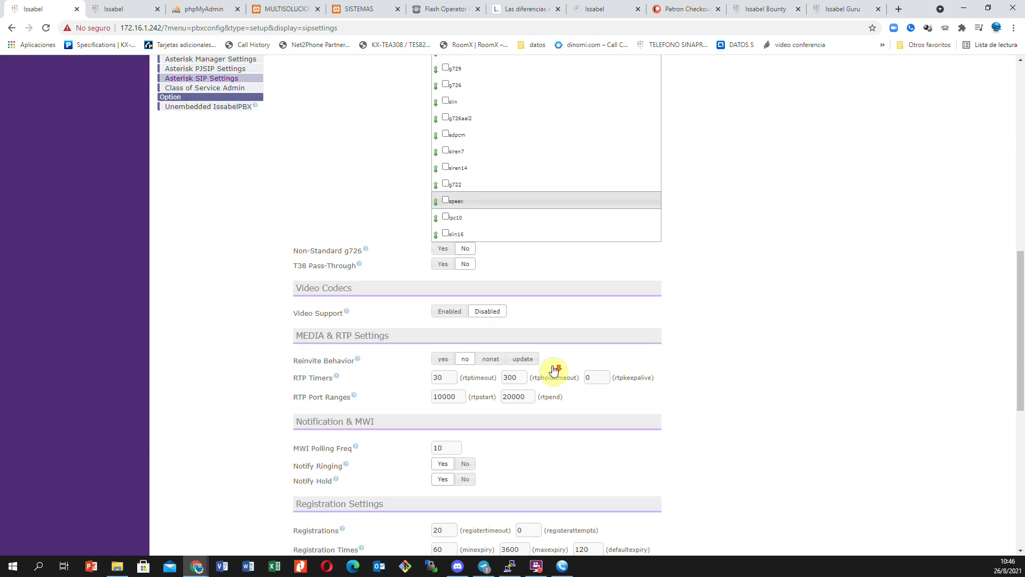
pyautogui.scroll(-2, 552, 366)
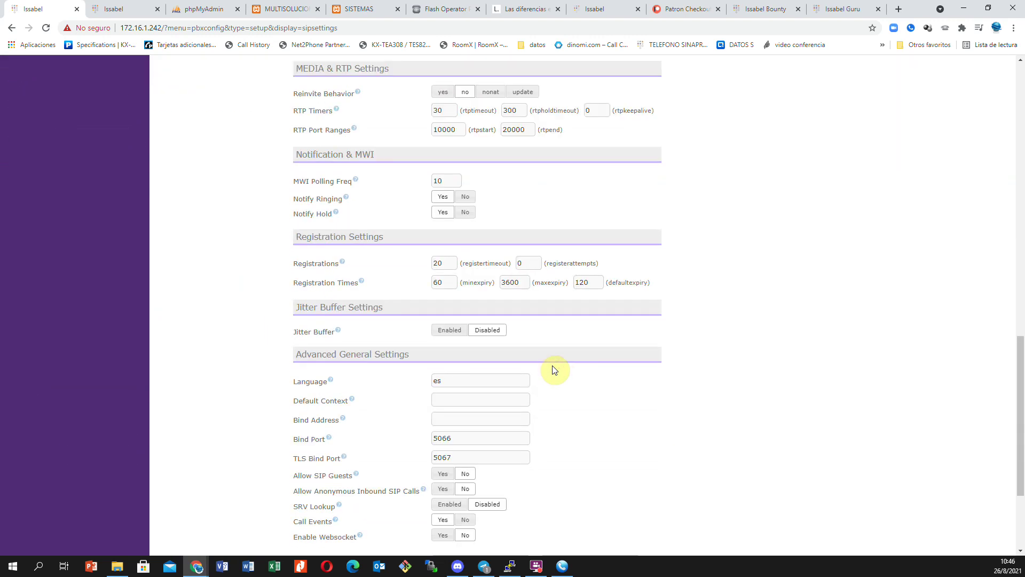
pyautogui.scroll(-3, 555, 370)
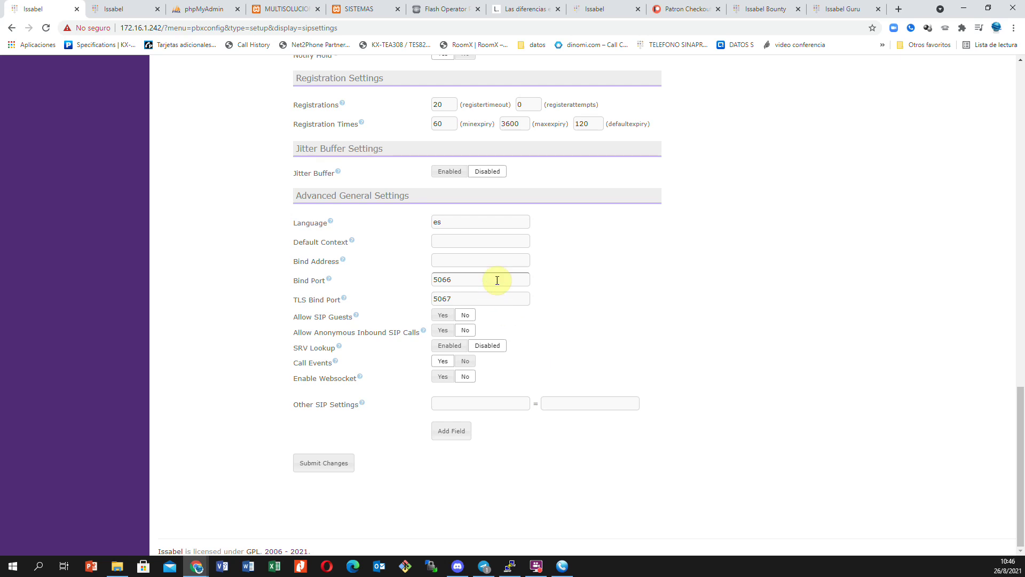
pyautogui.moveTo(496, 282); pyautogui.dragTo(429, 283)
# - Review the SIP settings again, from NAT and audio codecs through to the Bind Port and TLS Bind Port
pyautogui.scroll(15, 520, 290)
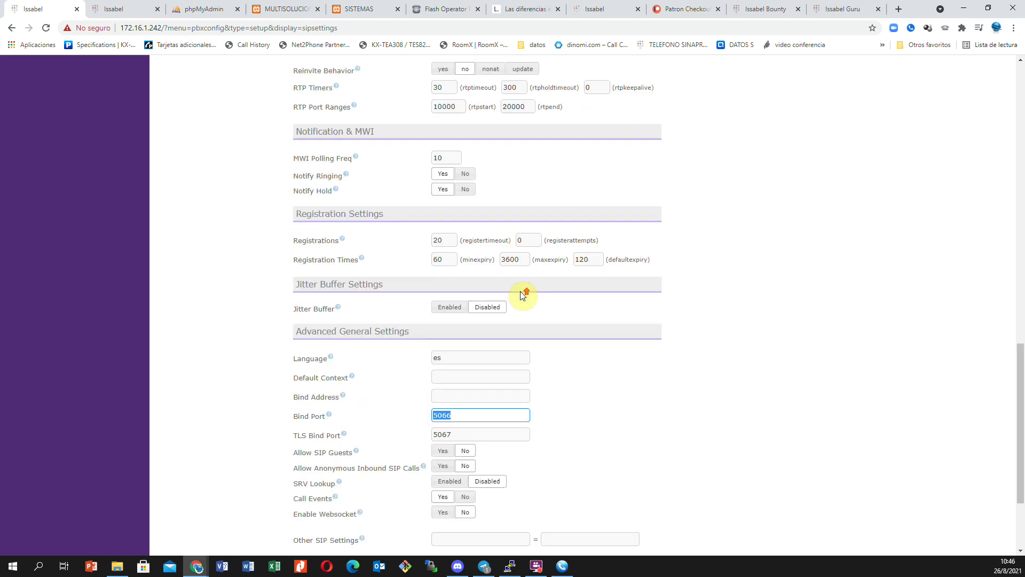
pyautogui.scroll(1, 548, 356)
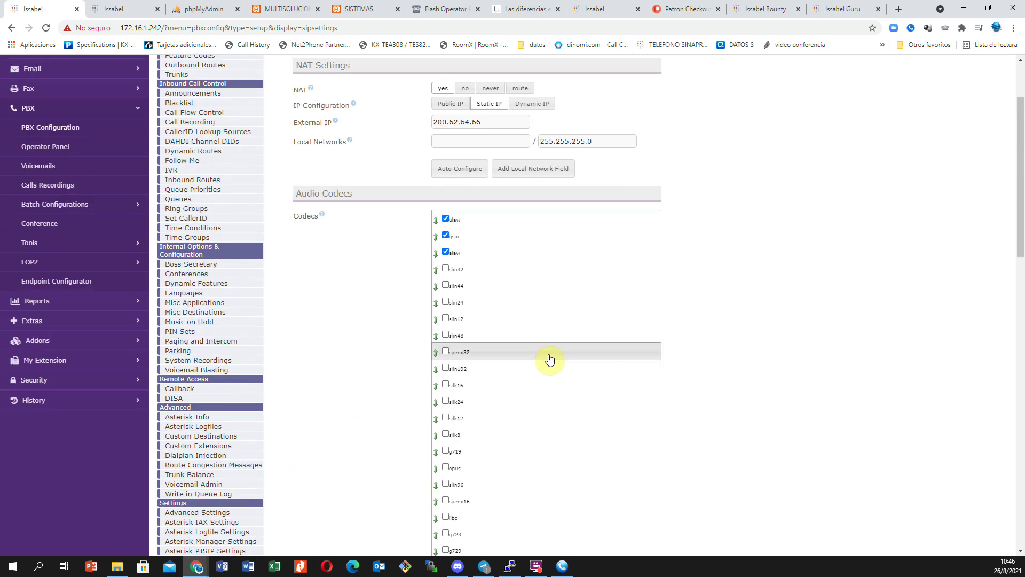
pyautogui.scroll(2, 550, 359)
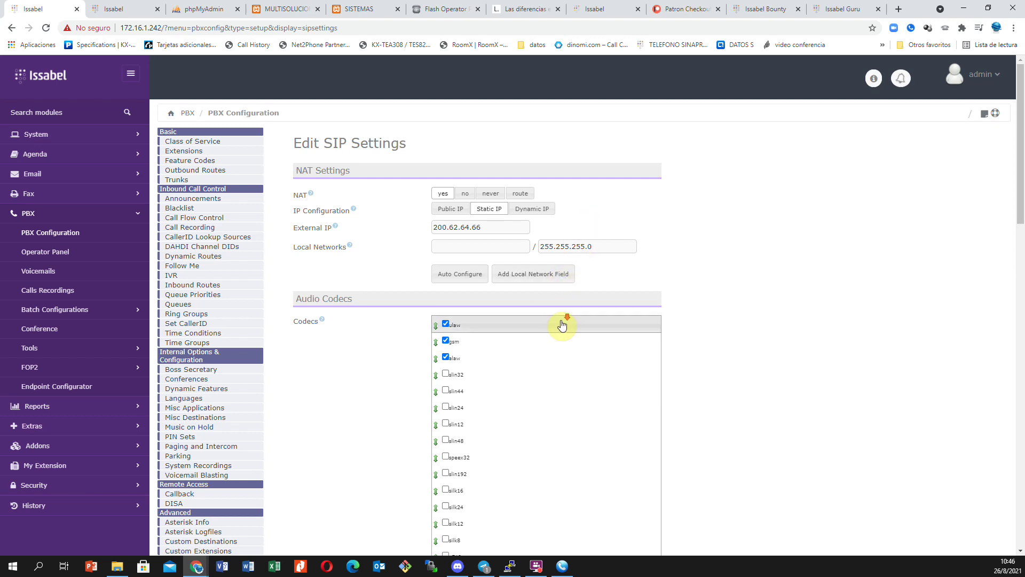
pyautogui.scroll(-20, 561, 325)
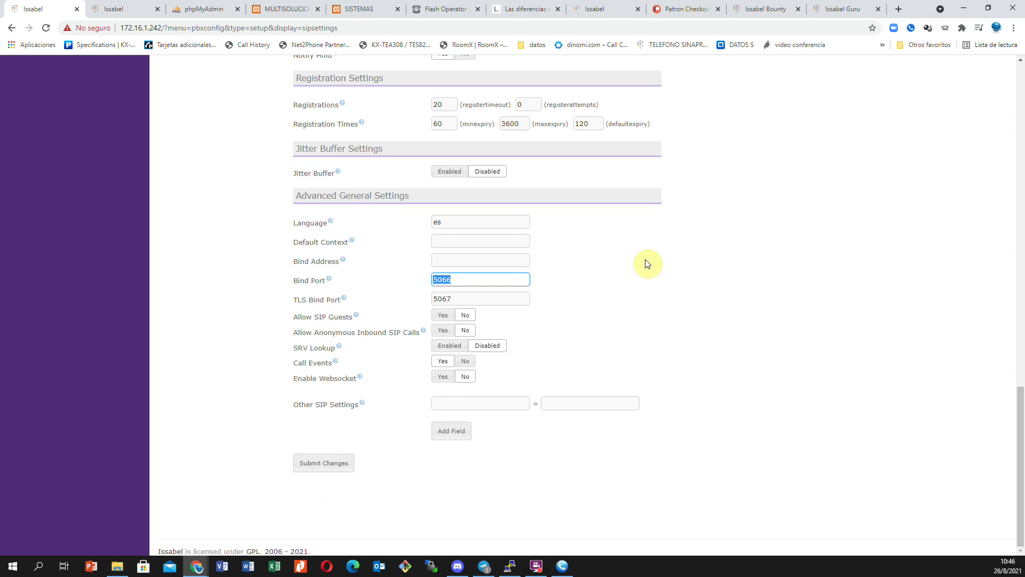
pyautogui.click(477, 282)
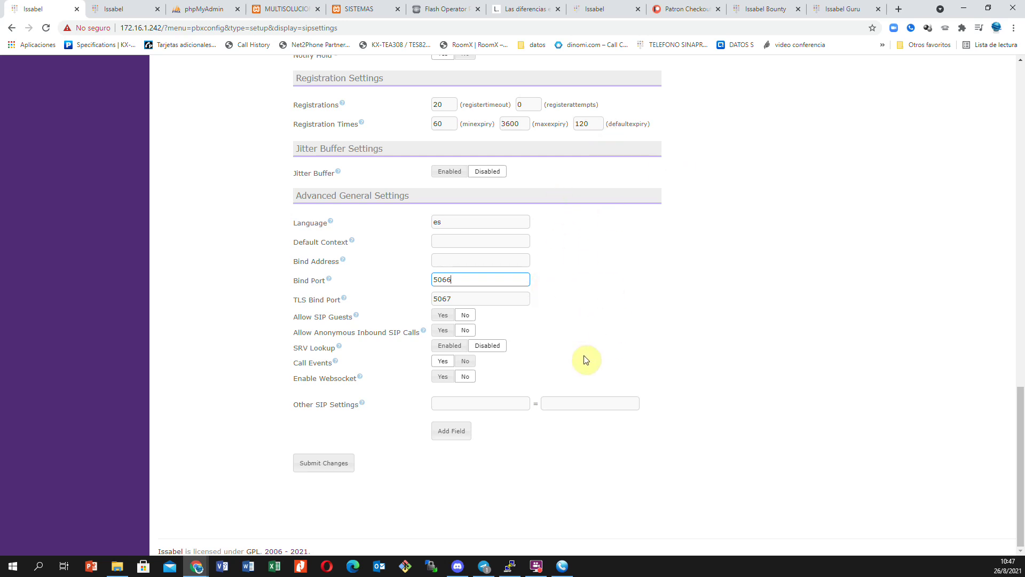
pyautogui.scroll(5, 607, 367)
pyautogui.scroll(15, 607, 366)
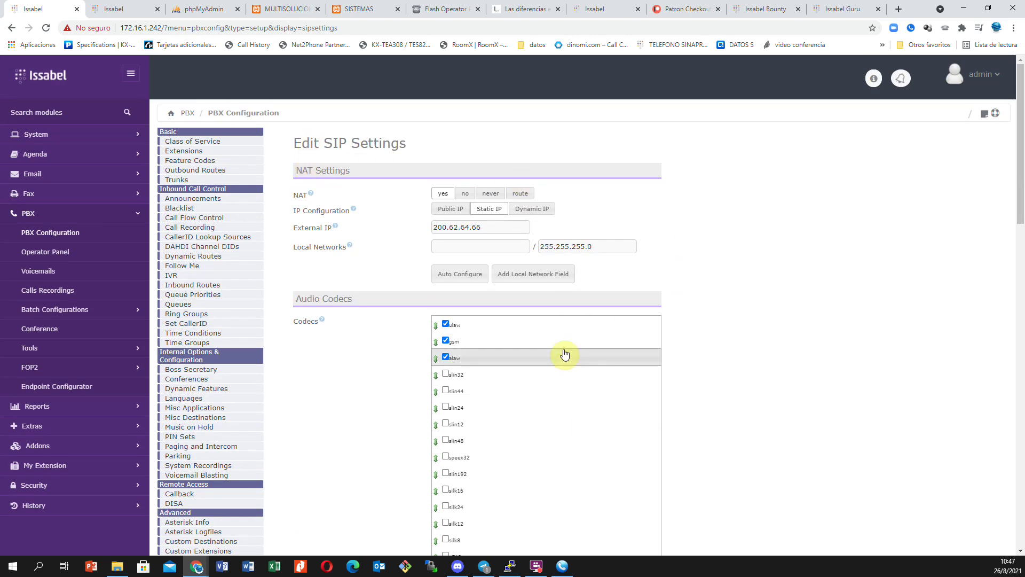
pyautogui.scroll(-3, 564, 351)
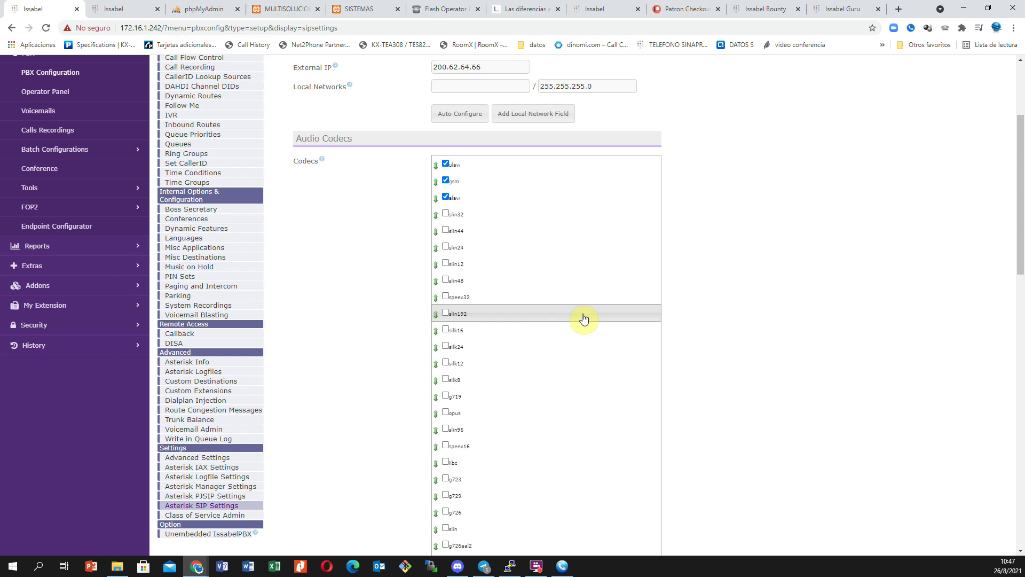
pyautogui.scroll(3, 584, 319)
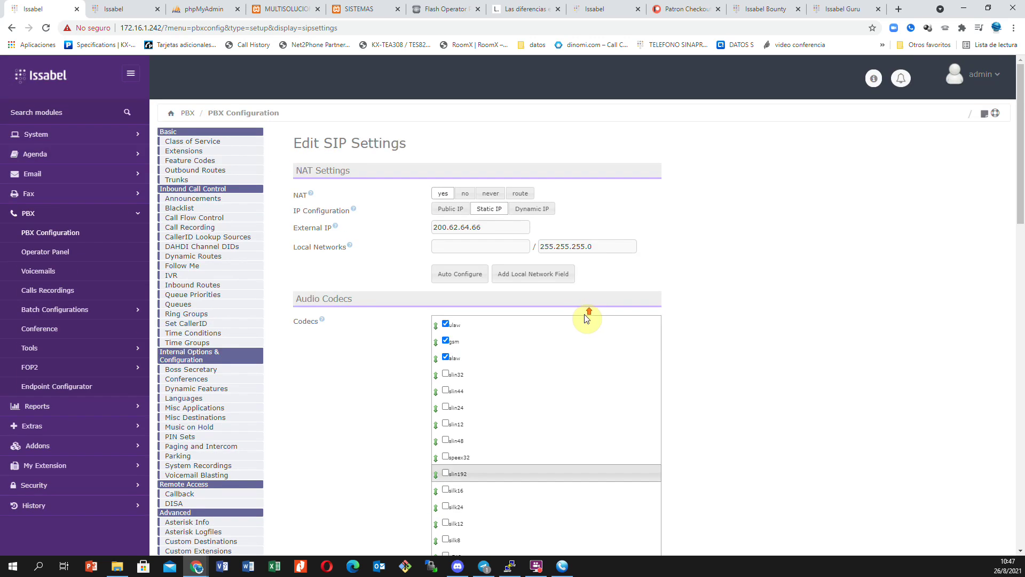
# - Open the Extensions page, and on the Grandstream GXP2140 Account Status page examine the SIP servers of Account 3 and Account 4
pyautogui.click(191, 151)
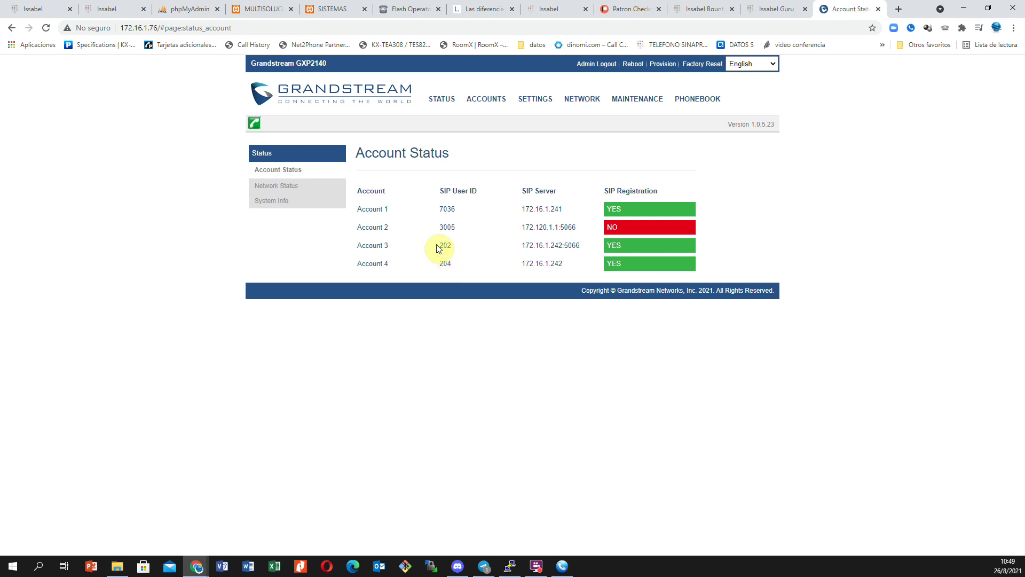
pyautogui.moveTo(437, 248); pyautogui.dragTo(579, 244)
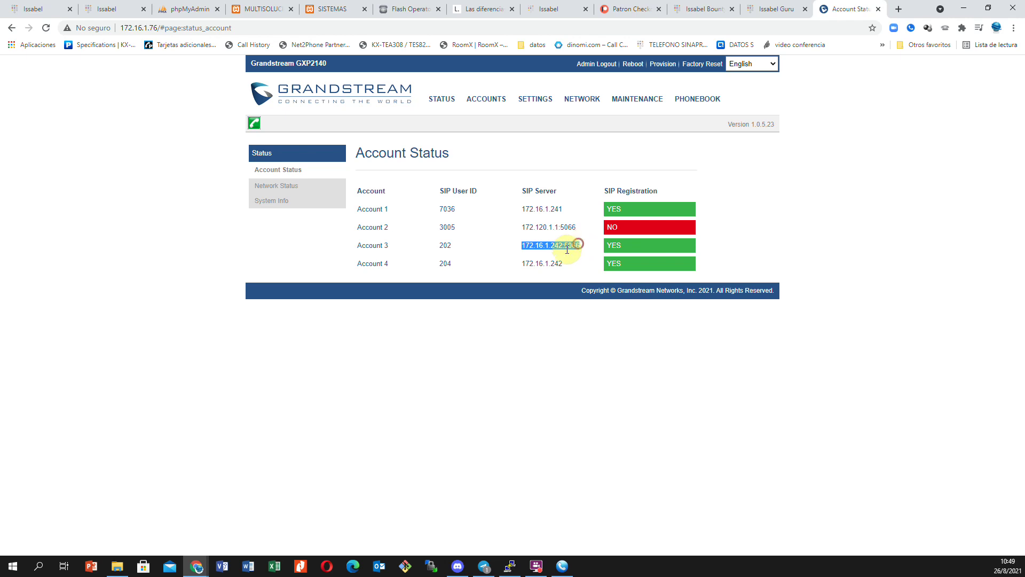
pyautogui.doubleClick(444, 265)
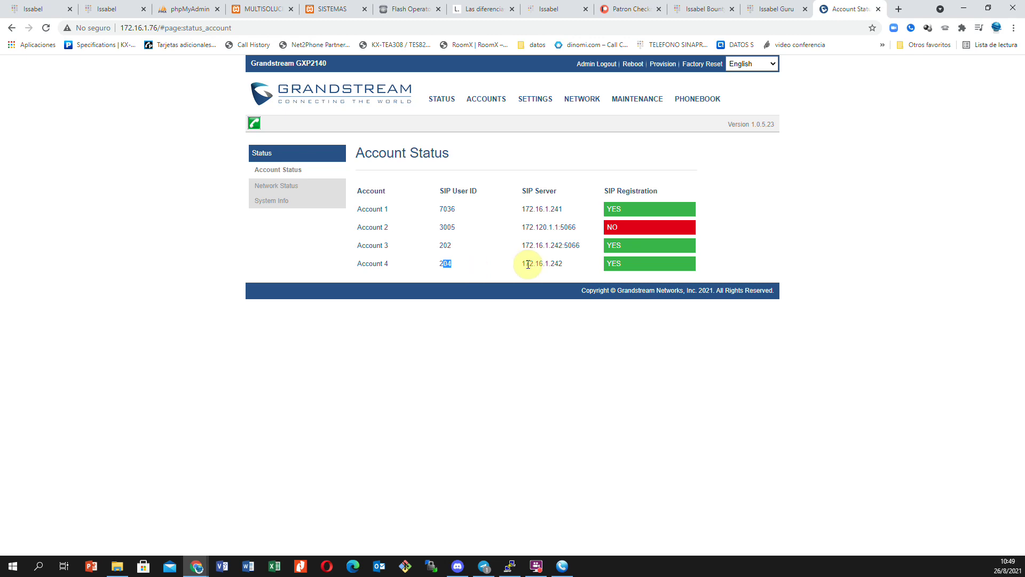
# - Switch to the Issabel PBX Configuration, open extension 200, and examine its device technology and Device Options
pyautogui.click(566, 265)
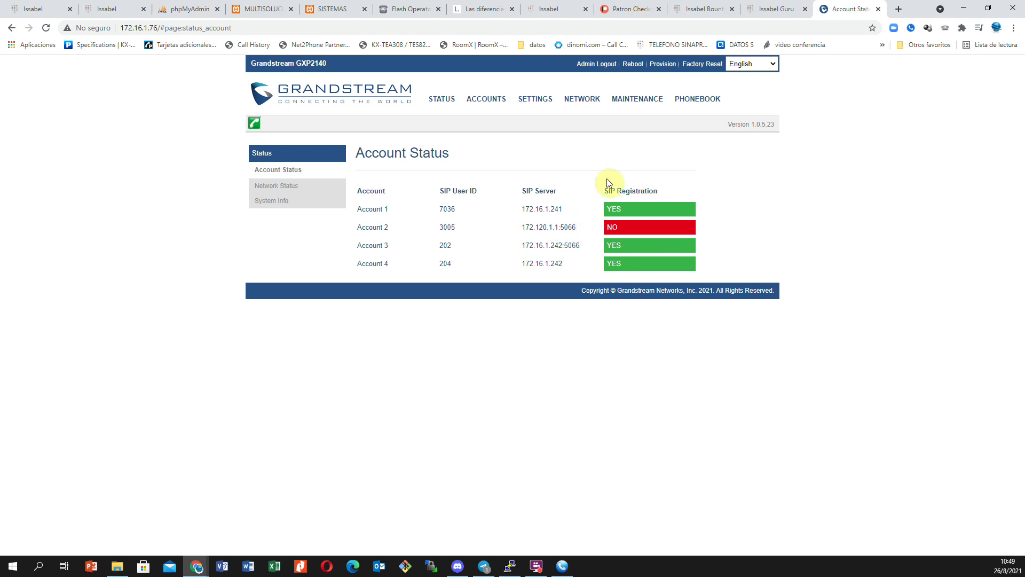
pyautogui.click(37, 7)
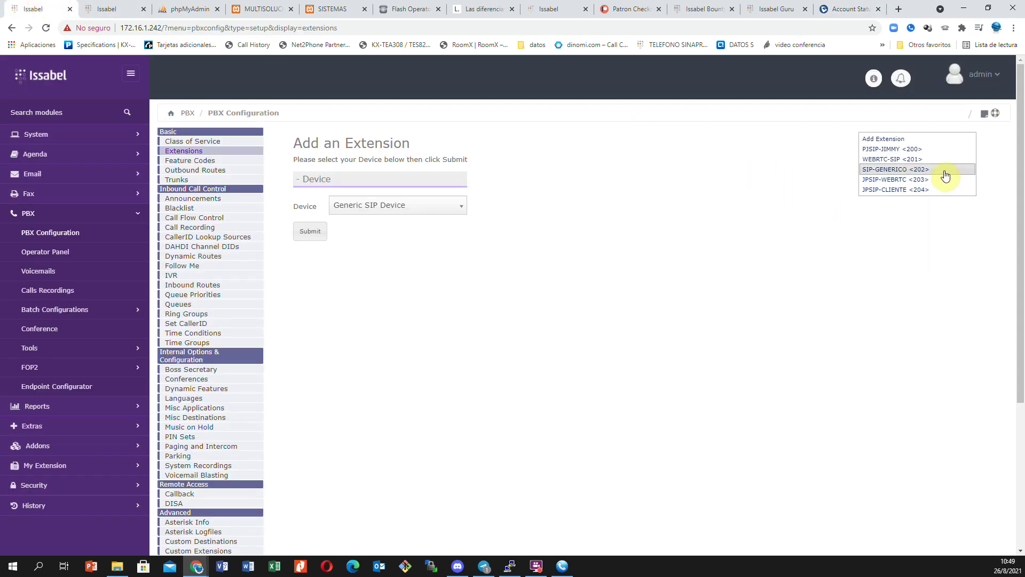
pyautogui.click(921, 150)
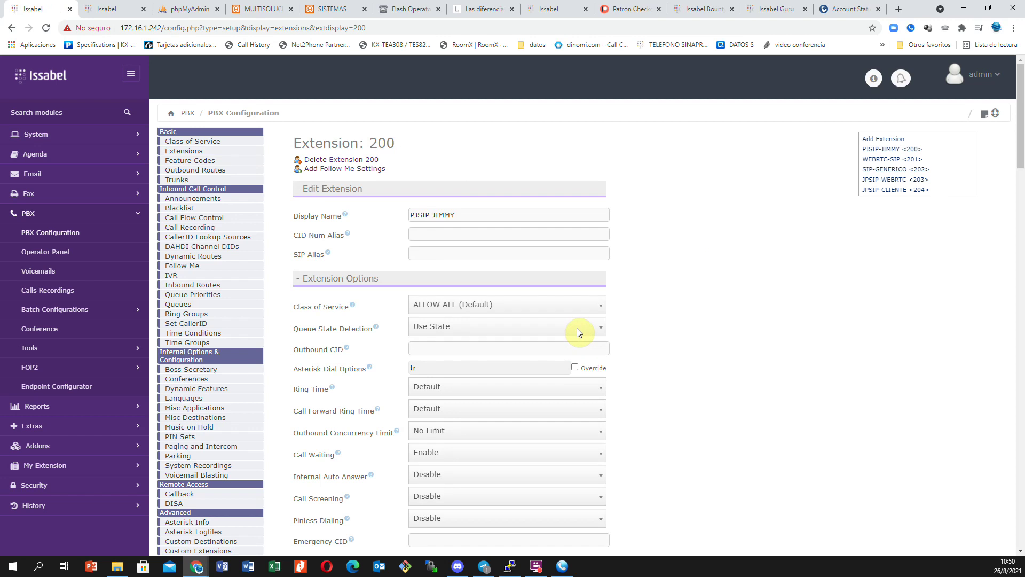
pyautogui.scroll(-12, 586, 322)
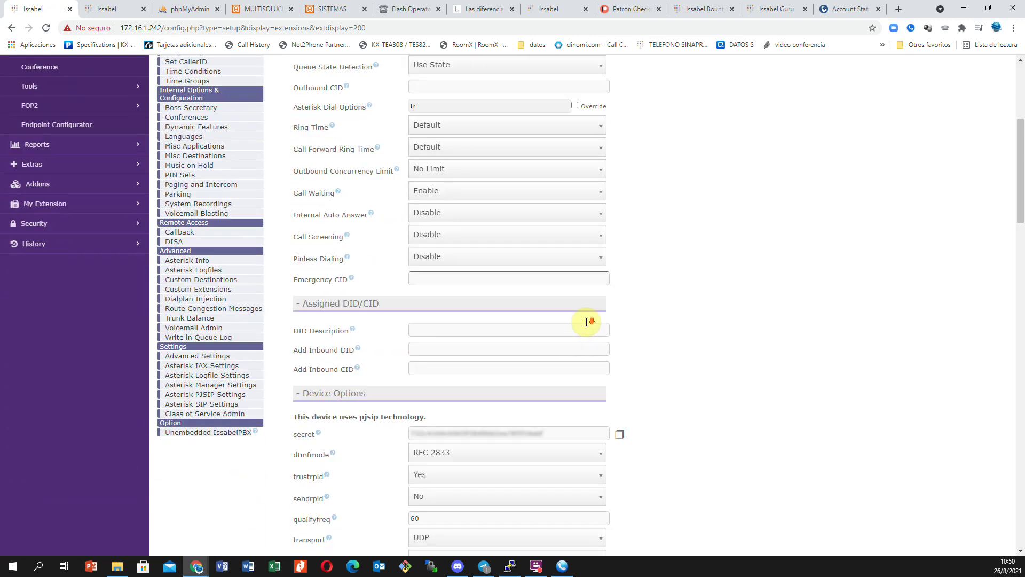
pyautogui.click(587, 322)
pyautogui.click(490, 278)
pyautogui.scroll(9, 758, 328)
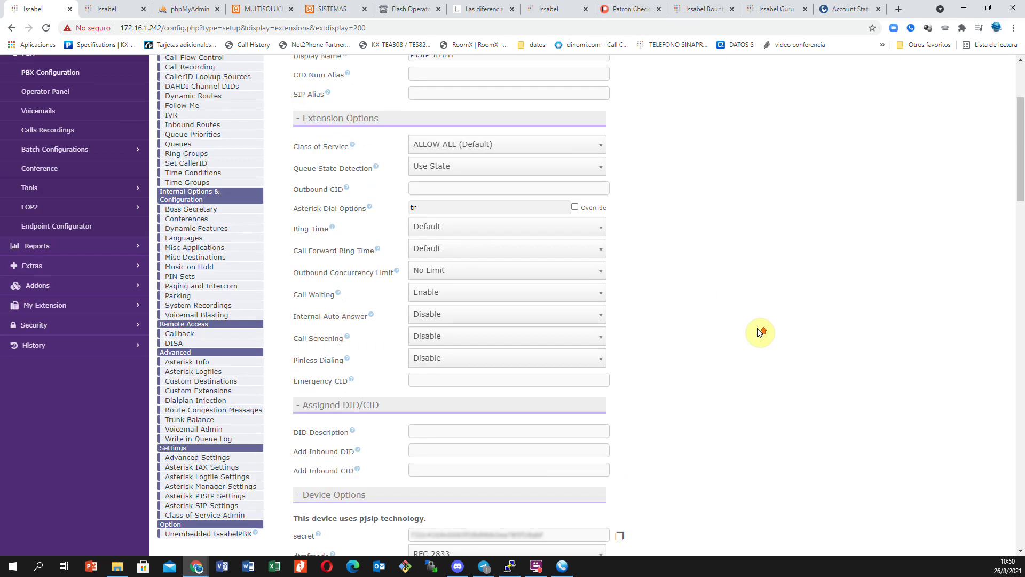
pyautogui.scroll(3, 757, 328)
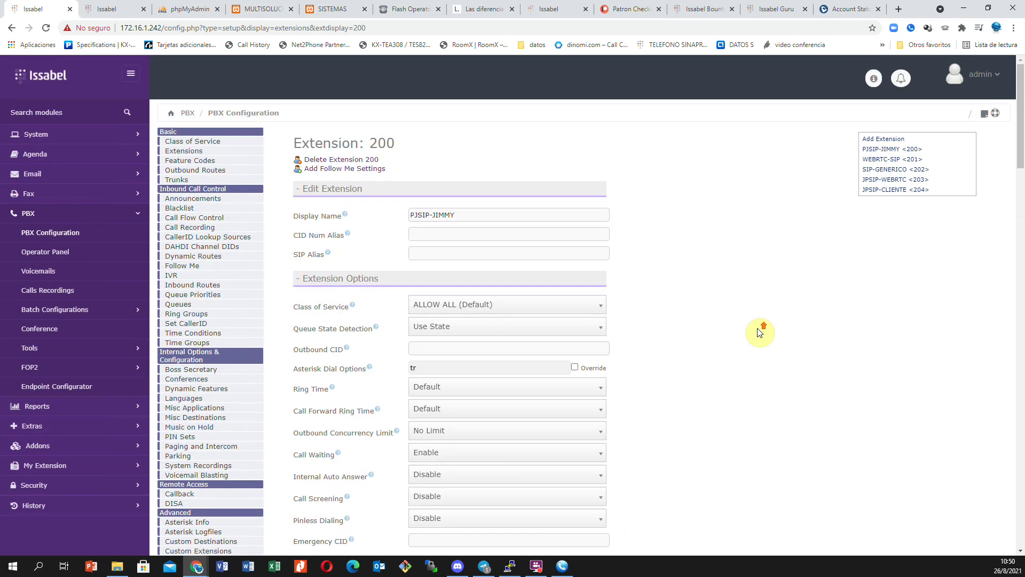
# - Open extension 202 (SIP-GENERICO) and examine its Device Options, focusing on the port and the remaining SIP parameters
pyautogui.click(909, 170)
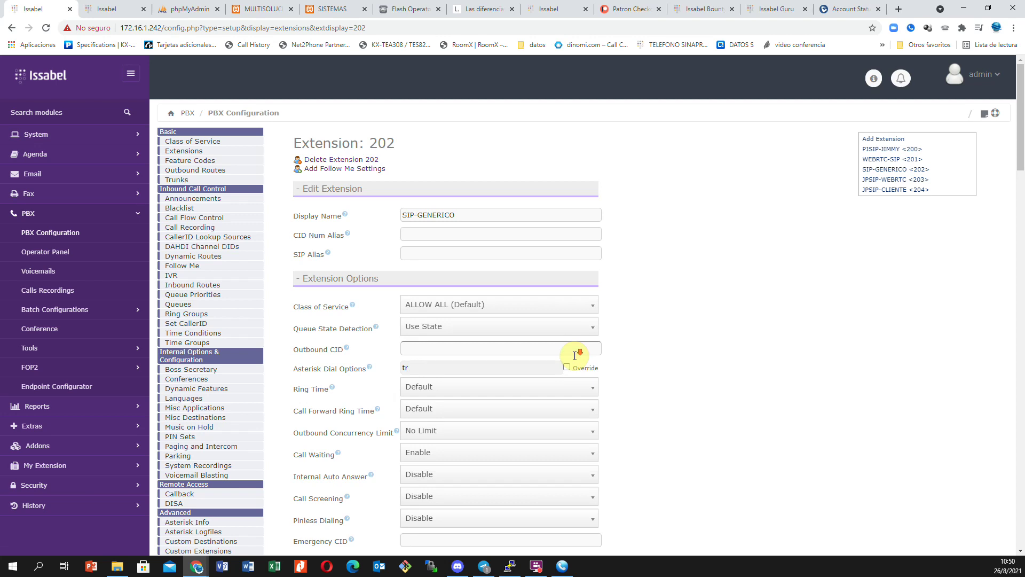
pyautogui.scroll(-7, 575, 355)
pyautogui.scroll(-3, 576, 358)
pyautogui.moveTo(478, 282); pyautogui.dragTo(410, 281)
pyautogui.scroll(3, 708, 333)
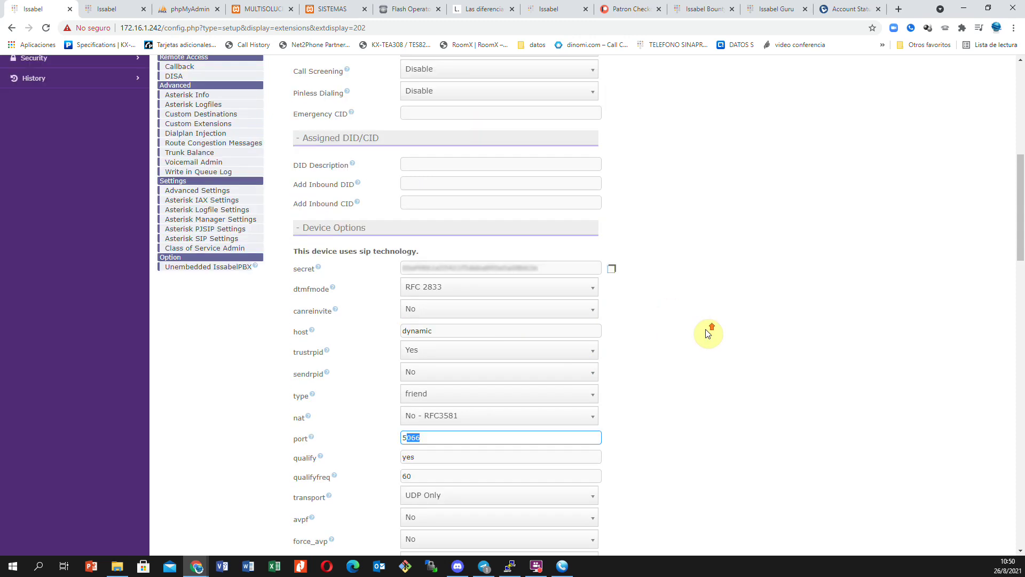
pyautogui.scroll(6, 708, 334)
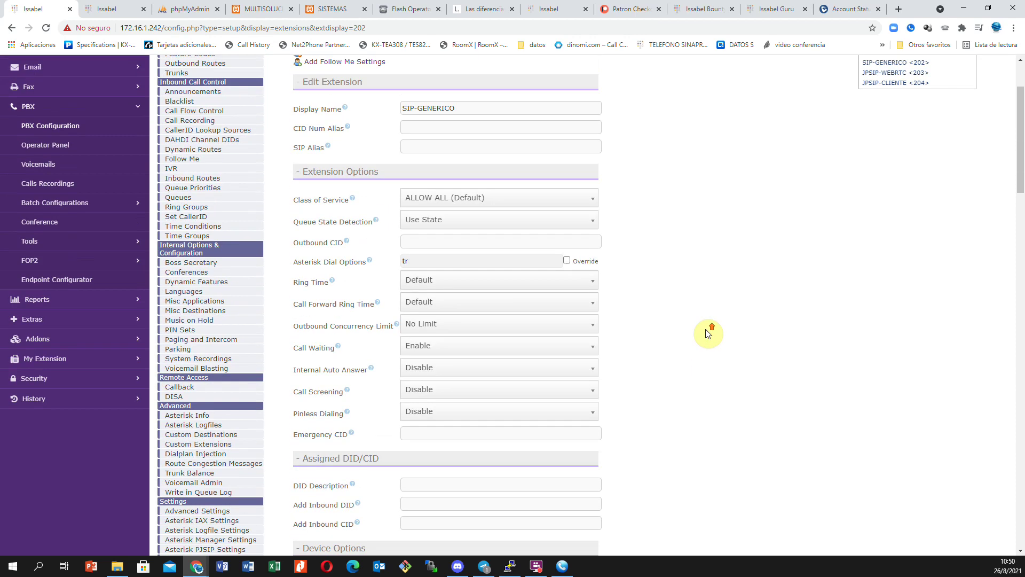
pyautogui.scroll(-10, 708, 333)
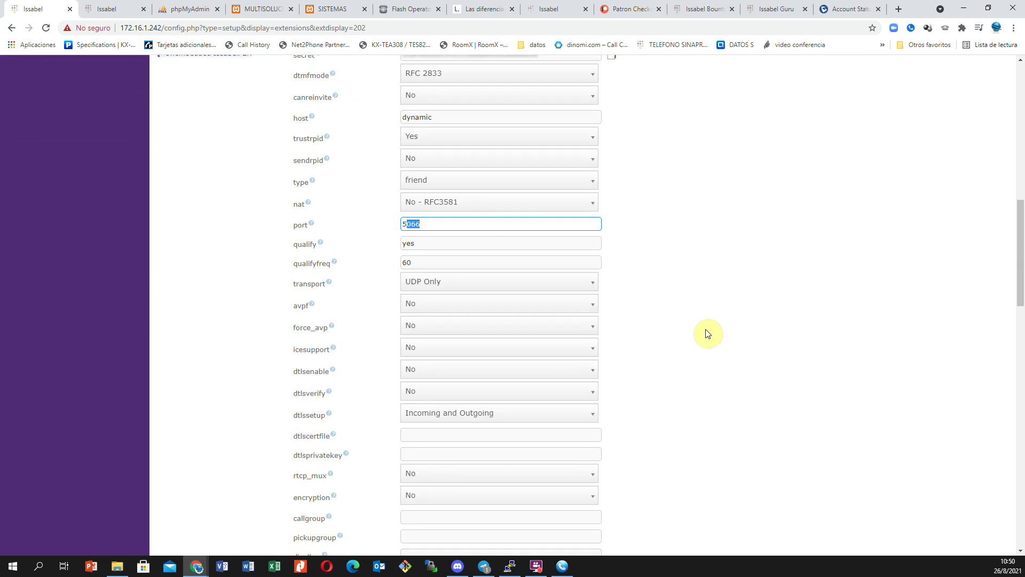
pyautogui.scroll(-4, 709, 333)
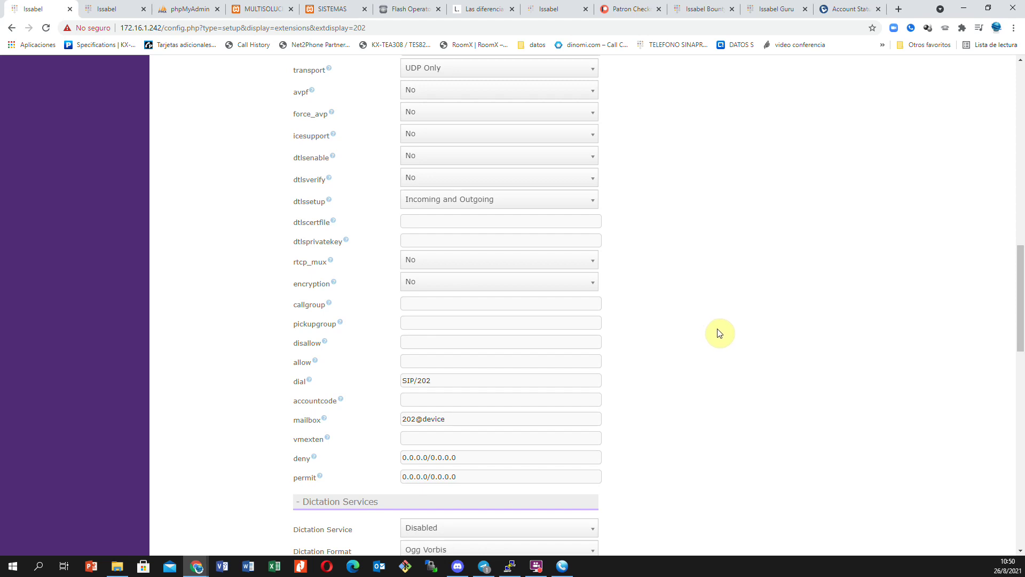
pyautogui.scroll(15, 712, 332)
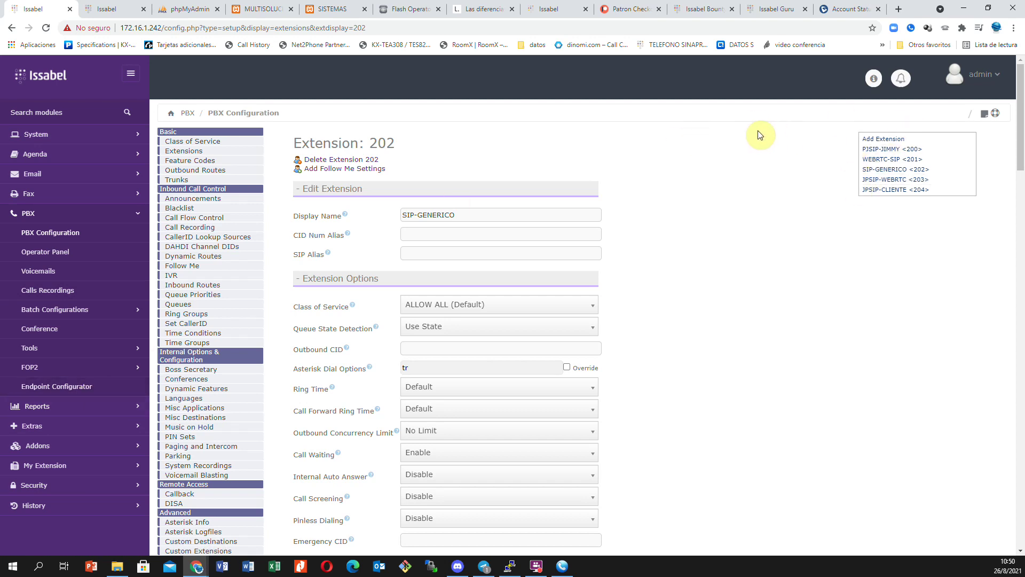
# - Return to the Grandstream GXP2140 page, open Account 3's General Settings, and examine the address and port in SIP Server
pyautogui.click(844, 9)
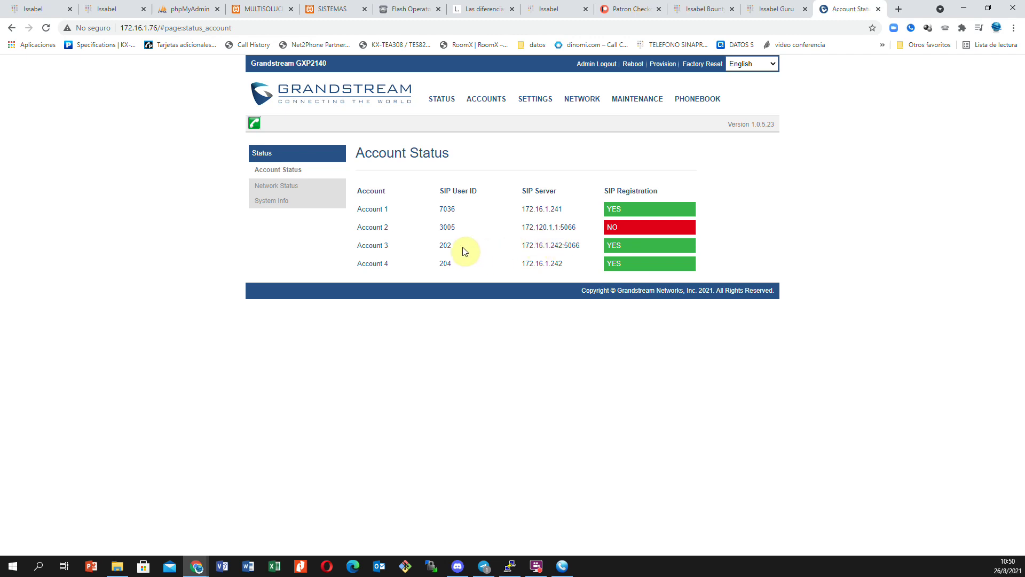
pyautogui.moveTo(522, 245); pyautogui.dragTo(561, 250)
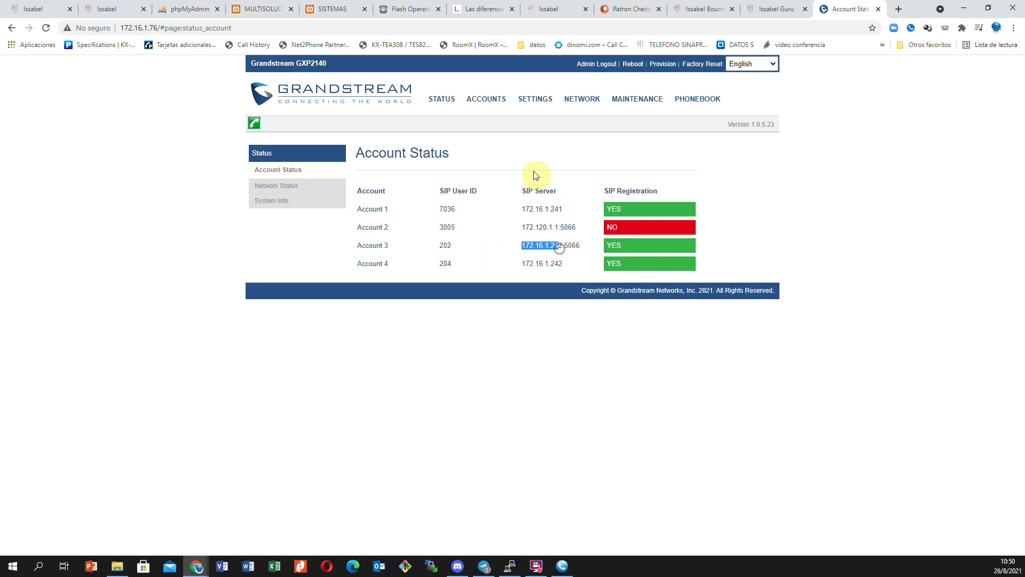
pyautogui.moveTo(511, 105)
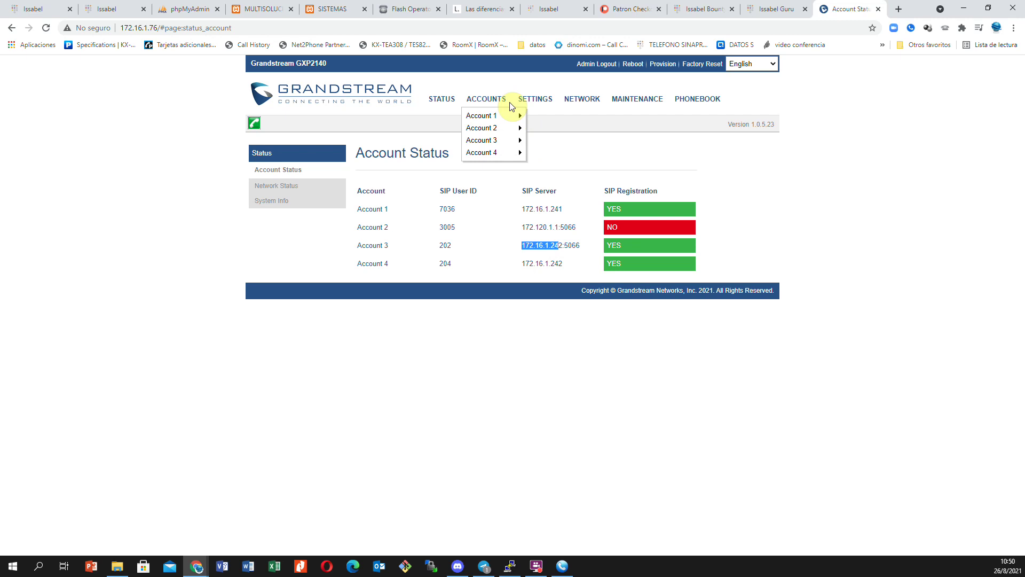
pyautogui.click(531, 139)
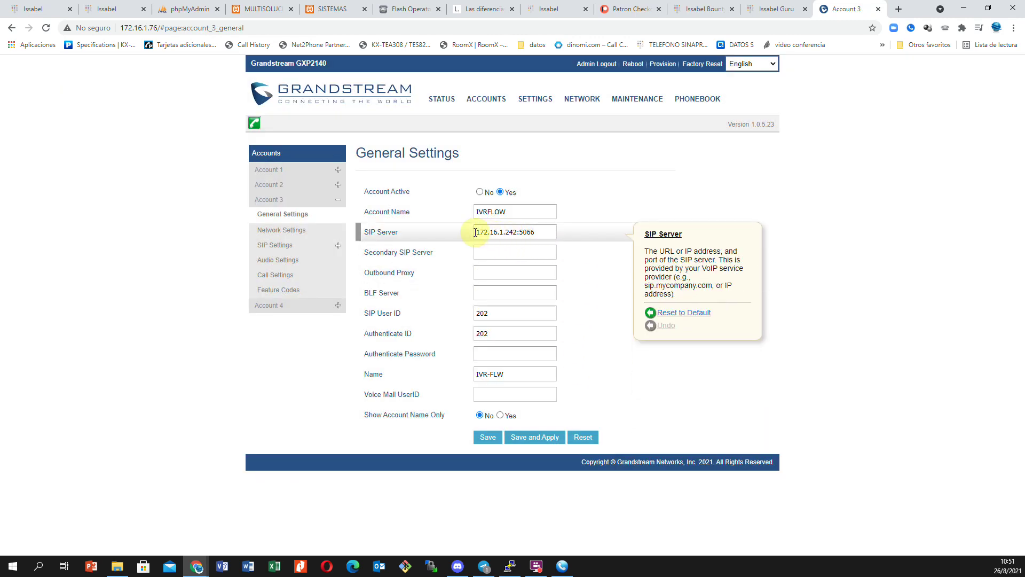
pyautogui.moveTo(474, 232); pyautogui.dragTo(517, 233)
pyautogui.click(518, 232)
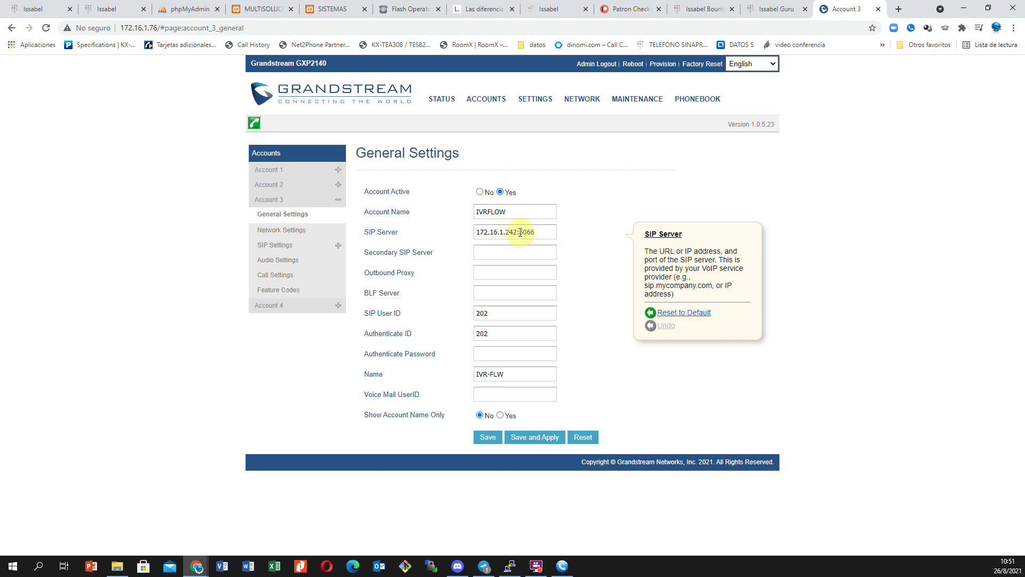
pyautogui.click(536, 231)
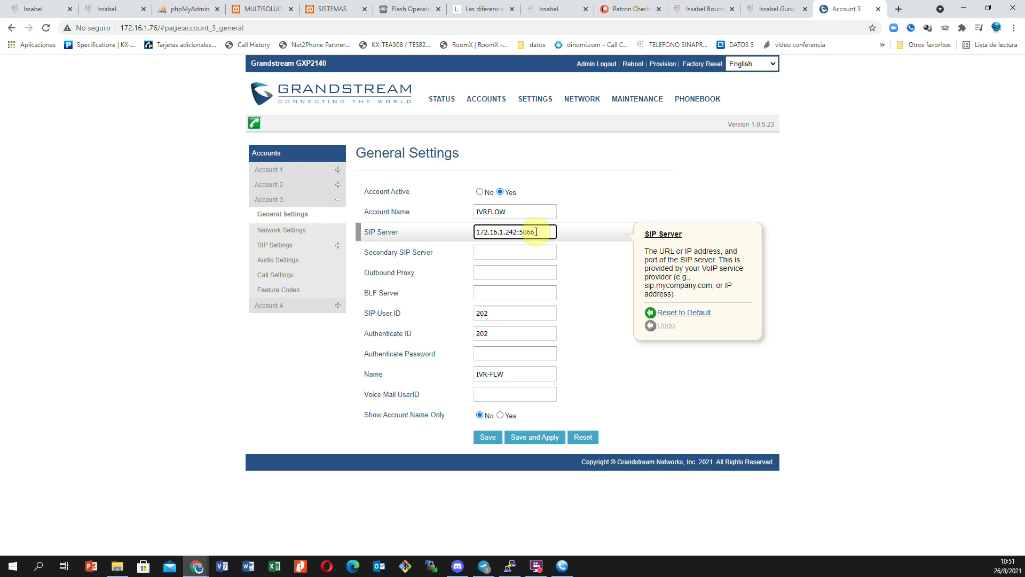
pyautogui.moveTo(517, 232); pyautogui.dragTo(550, 235)
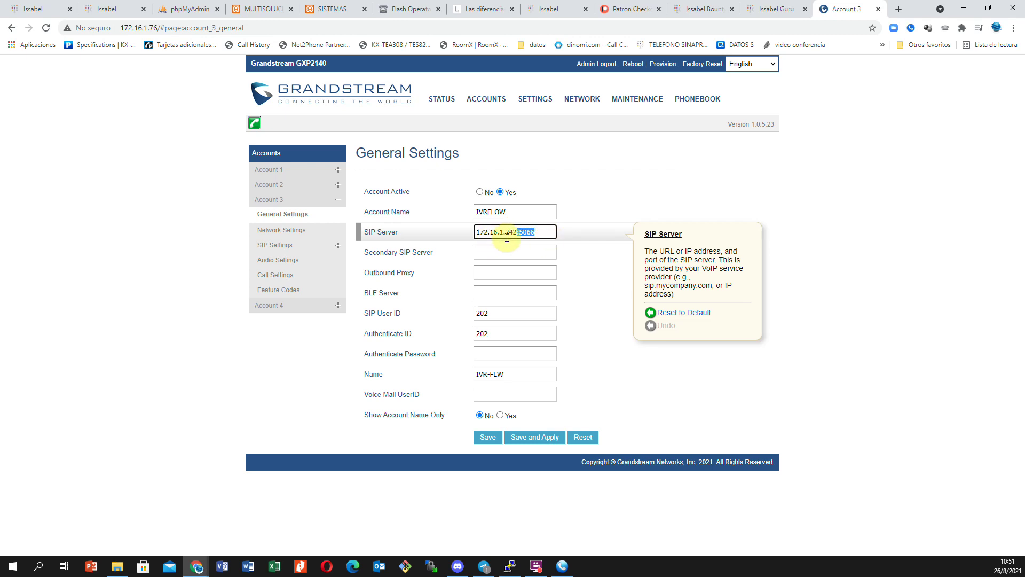
pyautogui.click(213, 201)
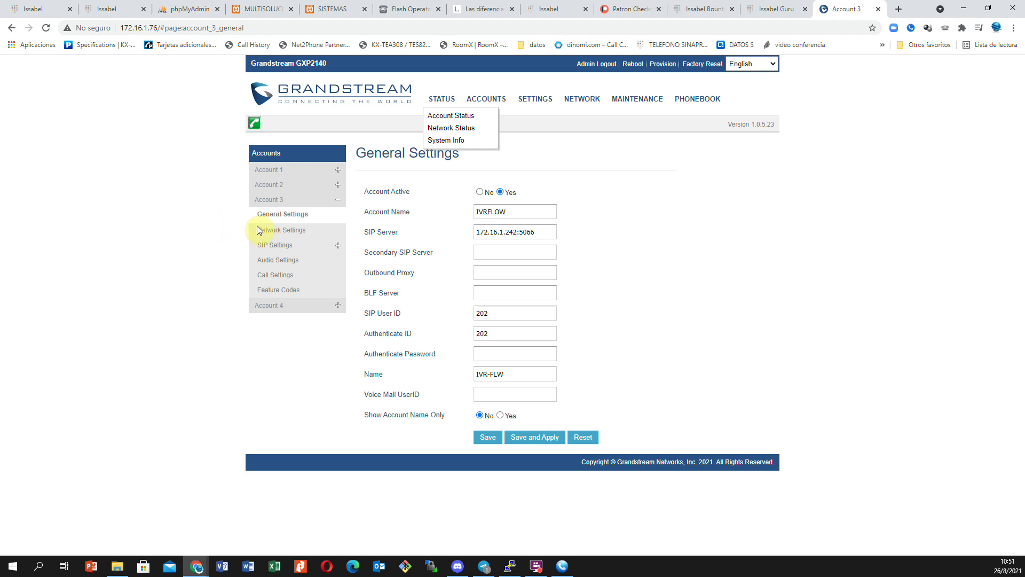
pyautogui.moveTo(627, 247)
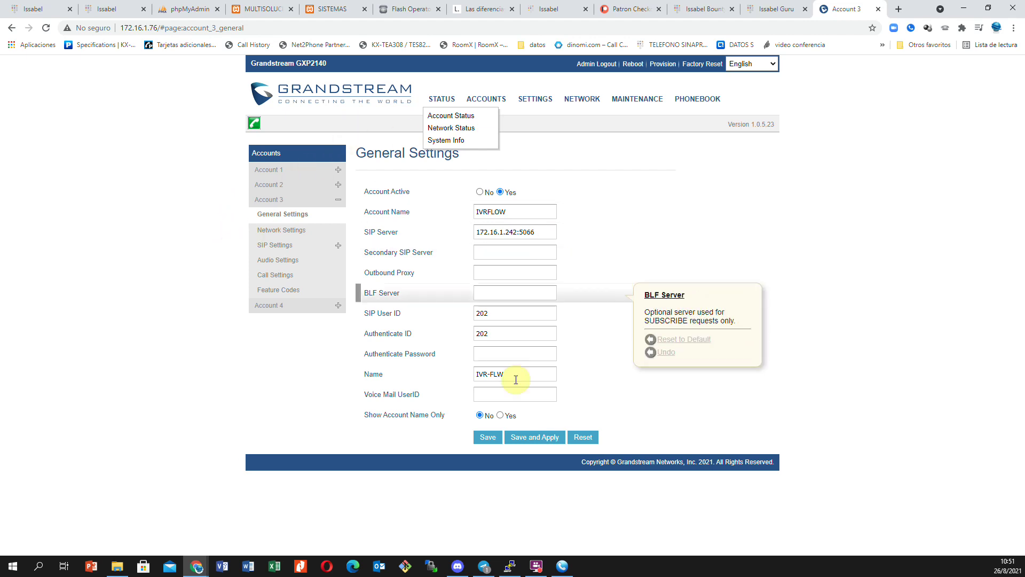
pyautogui.click(510, 565)
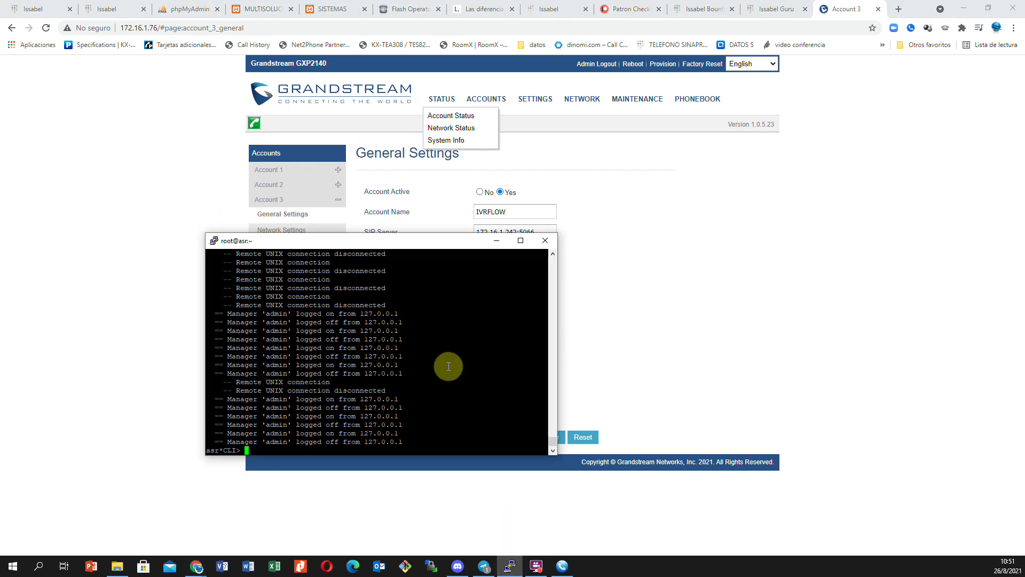
pyautogui.moveTo(438, 245); pyautogui.dragTo(503, 231)
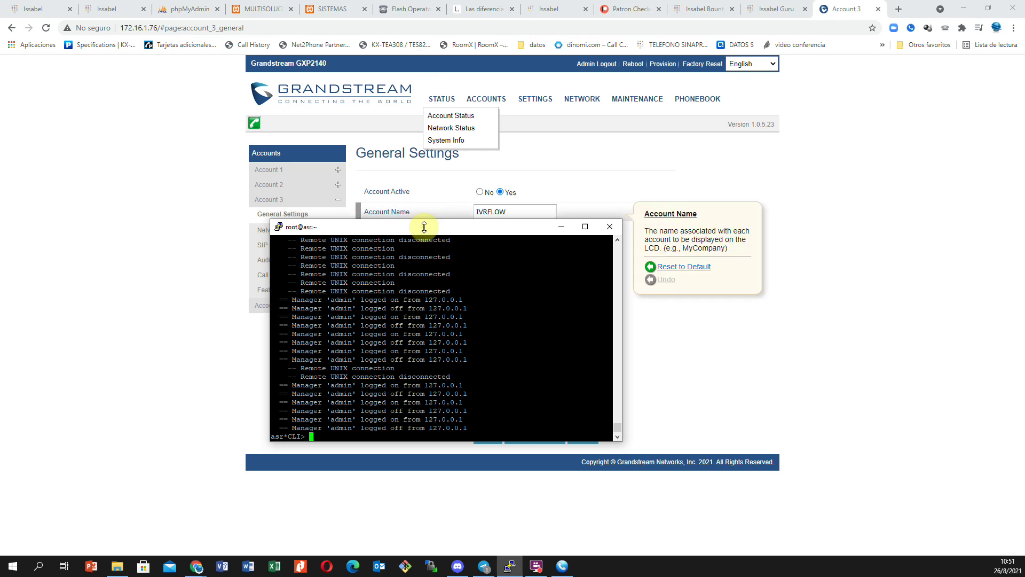
pyautogui.click(561, 226)
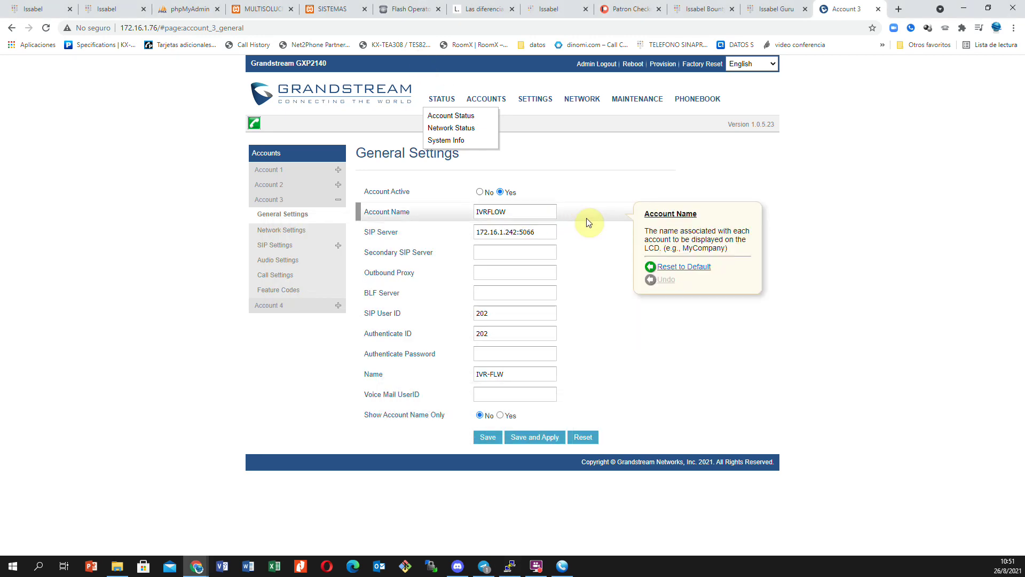
# - Recheck the port in Account 3's SIP Server, and open Account 4's General Settings to examine its SIP Server
pyautogui.moveTo(515, 239); pyautogui.dragTo(532, 232)
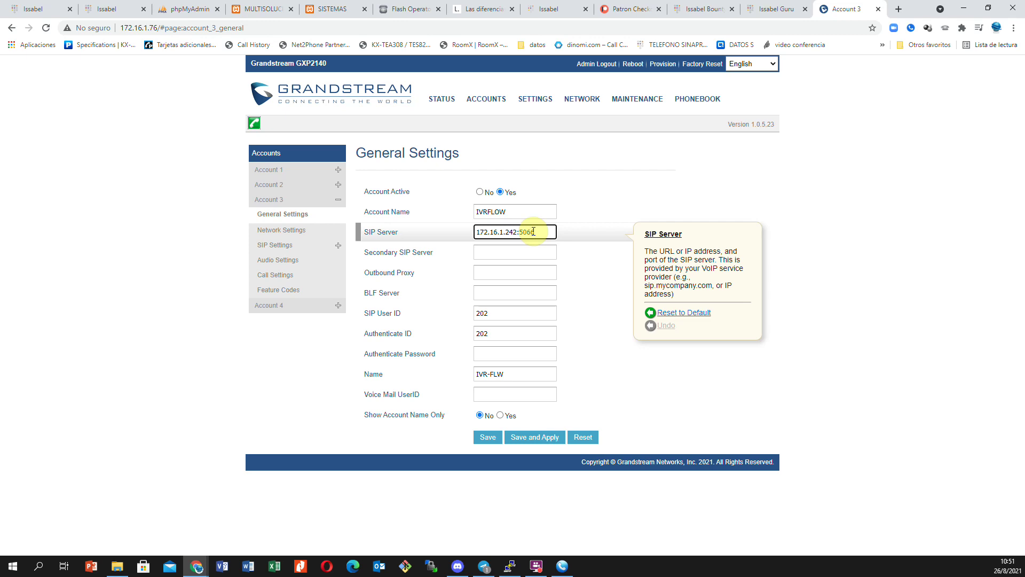
pyautogui.click(449, 100)
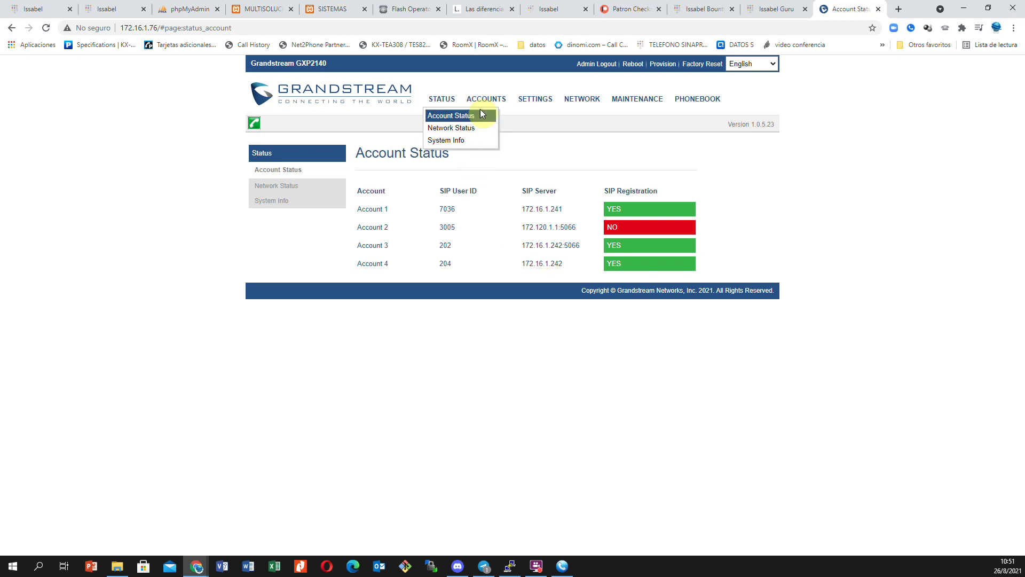
pyautogui.moveTo(483, 109)
pyautogui.moveTo(499, 155)
pyautogui.click(542, 153)
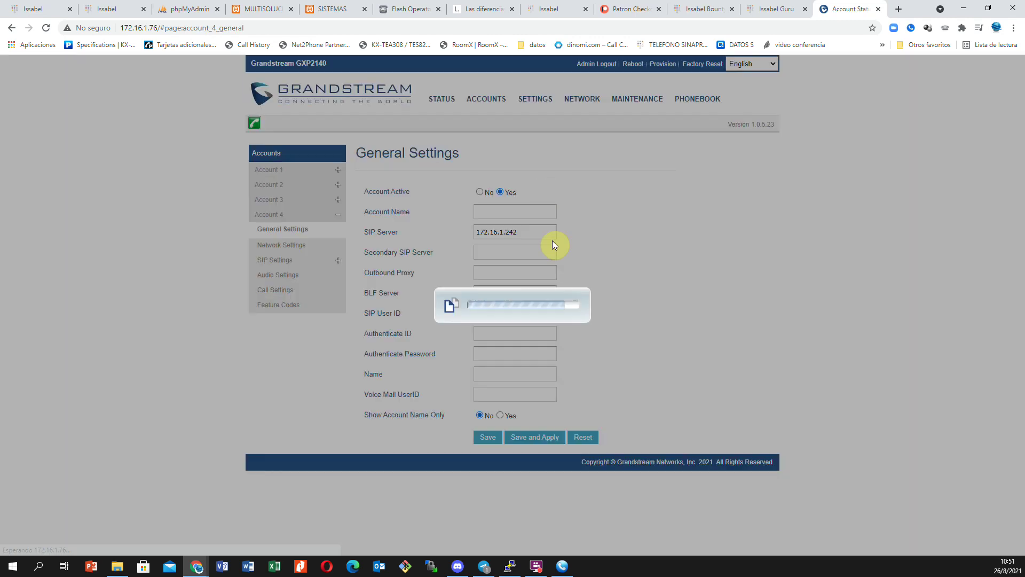
pyautogui.click(524, 231)
pyautogui.moveTo(510, 232); pyautogui.dragTo(526, 233)
pyautogui.click(848, 277)
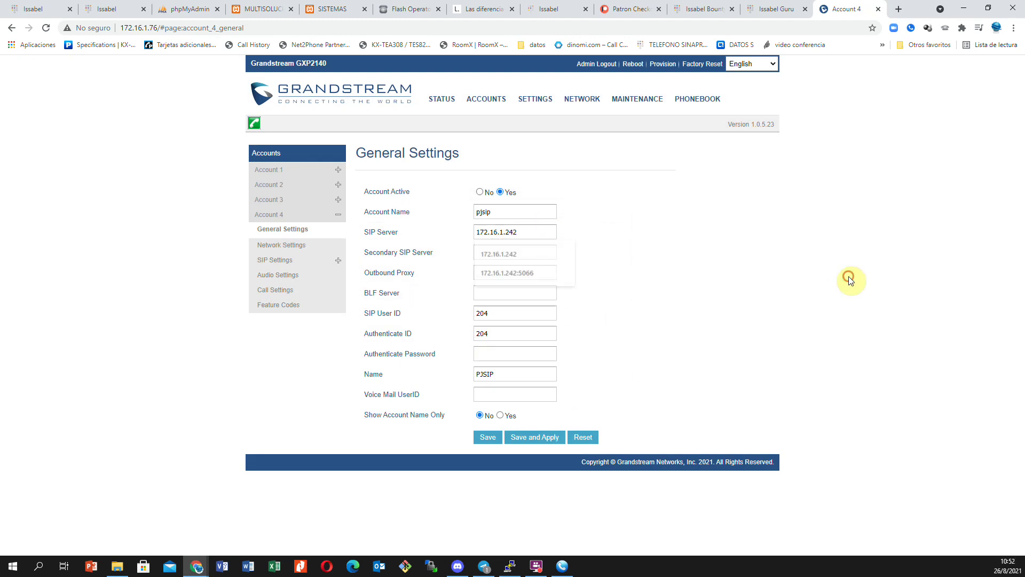
# - Open the basic SIP settings of Account 4 and examine the Local SIP Port
pyautogui.click(285, 260)
pyautogui.click(283, 274)
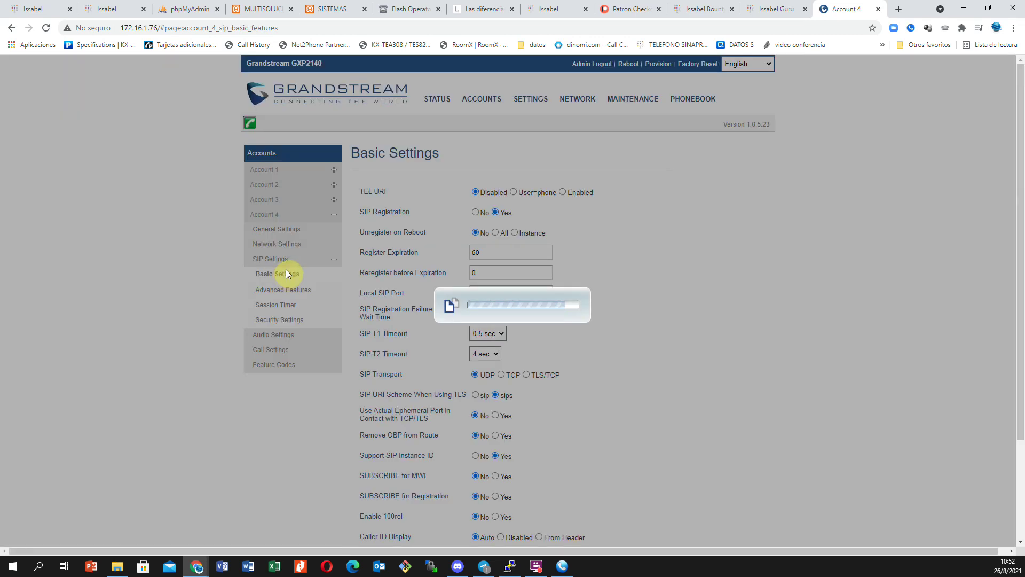
pyautogui.click(507, 293)
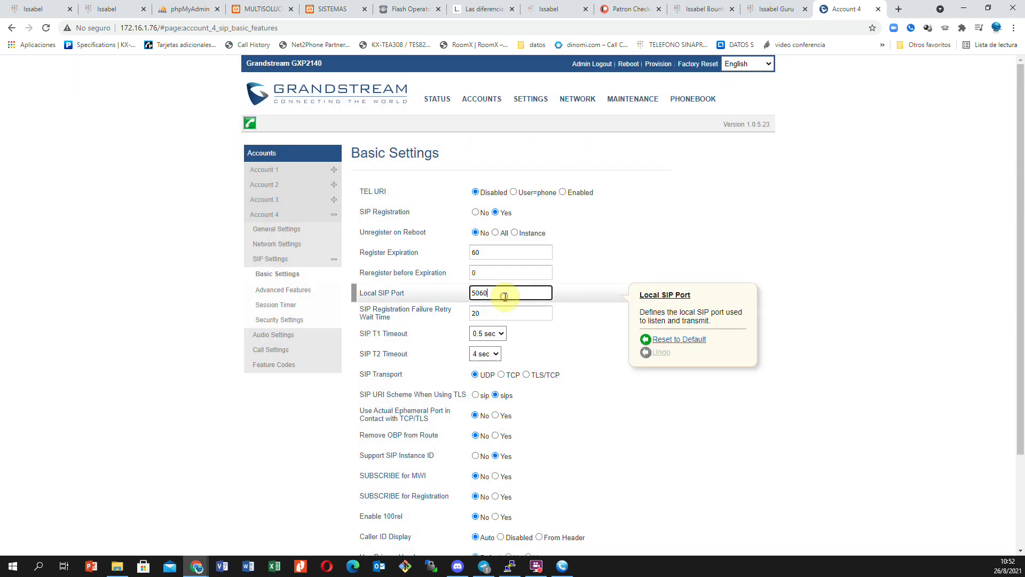
pyautogui.click(821, 227)
pyautogui.moveTo(635, 97)
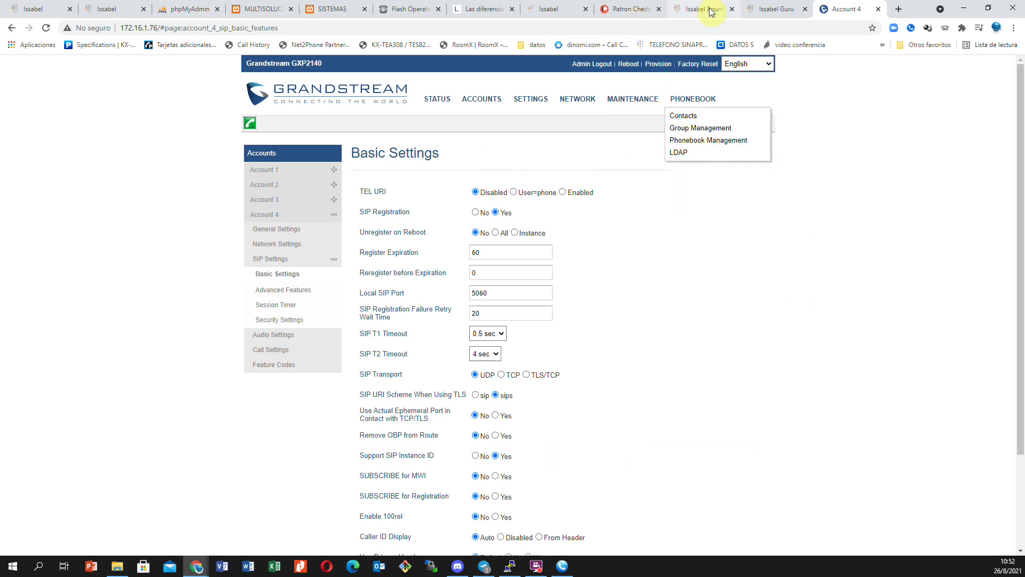
pyautogui.moveTo(607, 249)
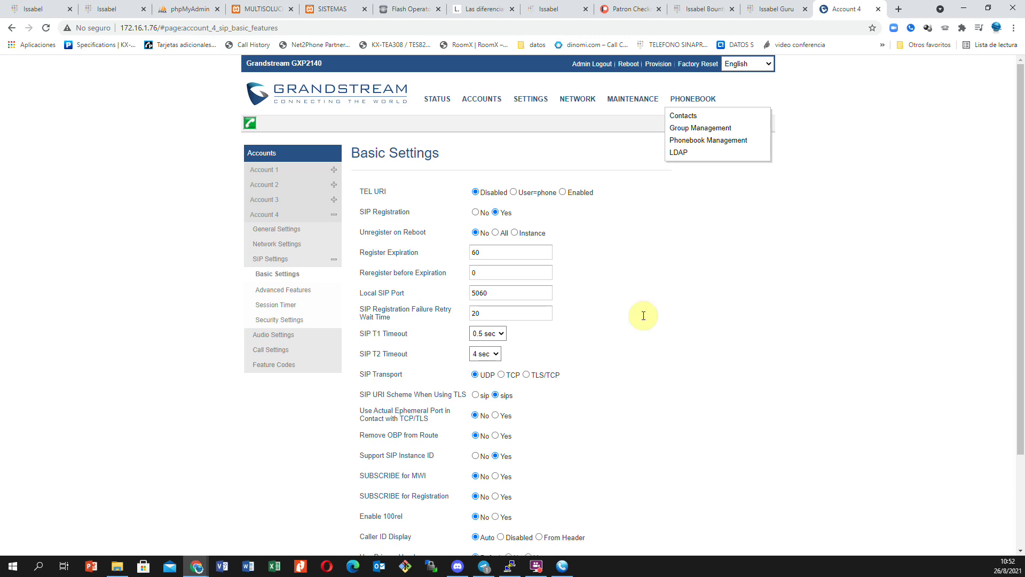
# - Return to the Issabel extension page, place the MicroSIP softphone over it, and call extension 202
pyautogui.click(27, 10)
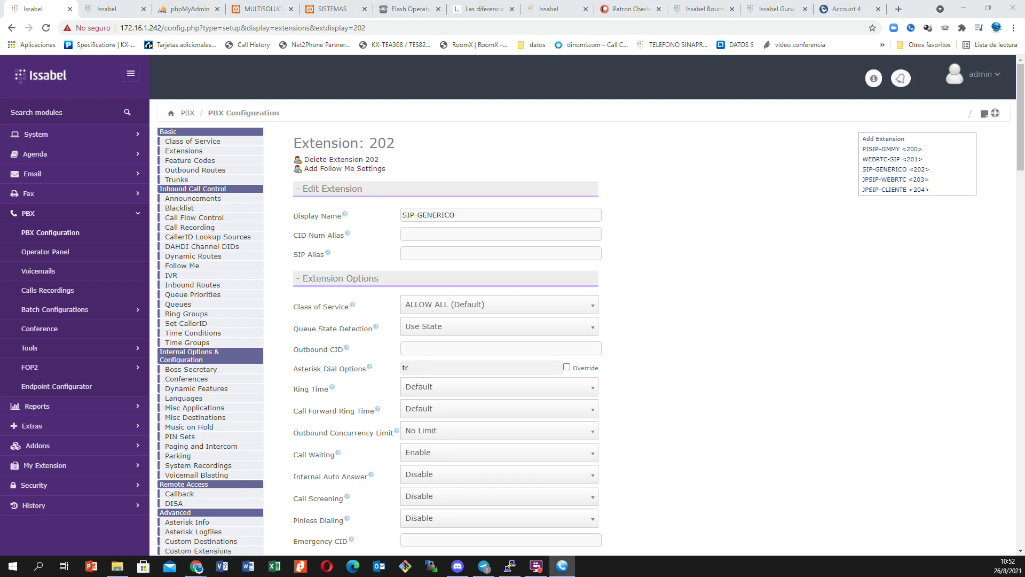
pyautogui.moveTo(1, 82); pyautogui.dragTo(623, 125)
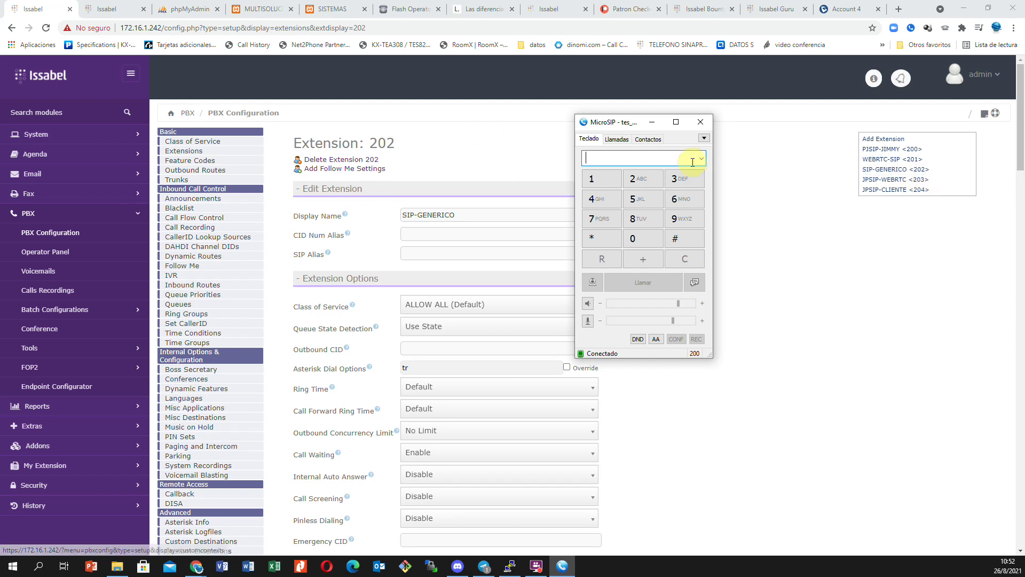
pyautogui.click(639, 178)
pyautogui.click(632, 240)
pyautogui.click(643, 179)
pyautogui.click(643, 282)
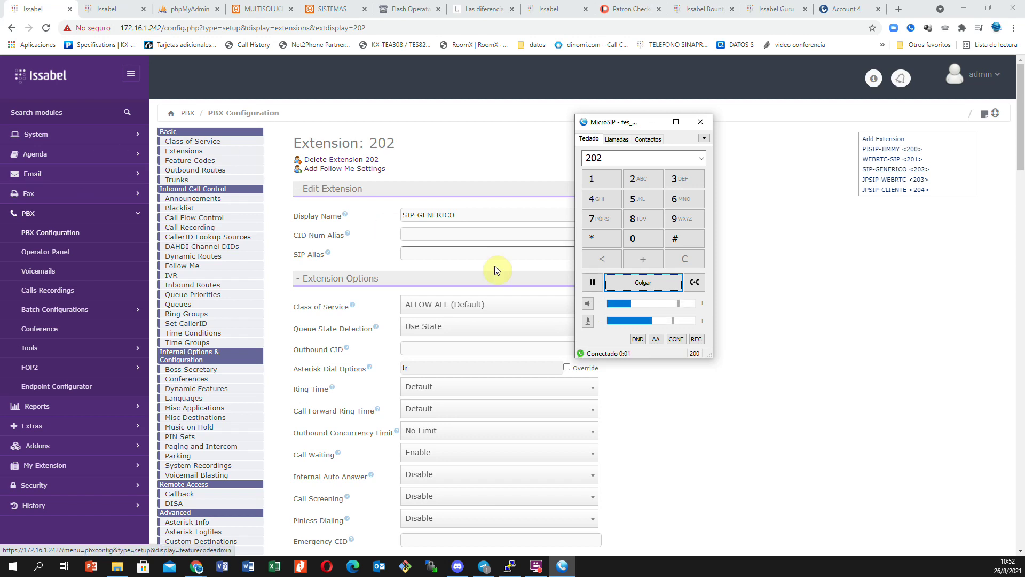
# - End the call to extension 202, redial 202 from the softphone's call history, and hang up the second call
pyautogui.click(618, 283)
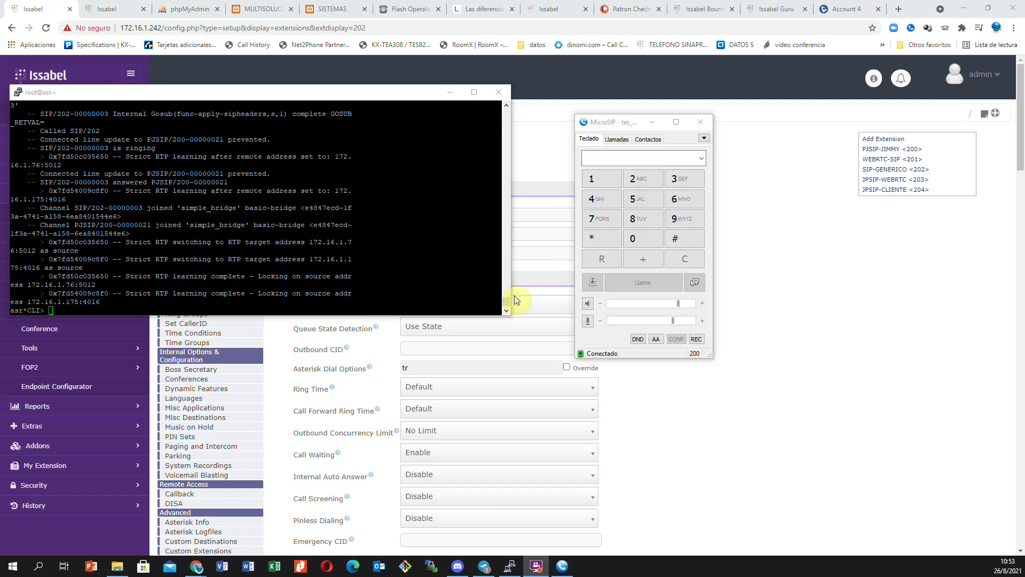
pyautogui.click(612, 138)
pyautogui.doubleClick(596, 162)
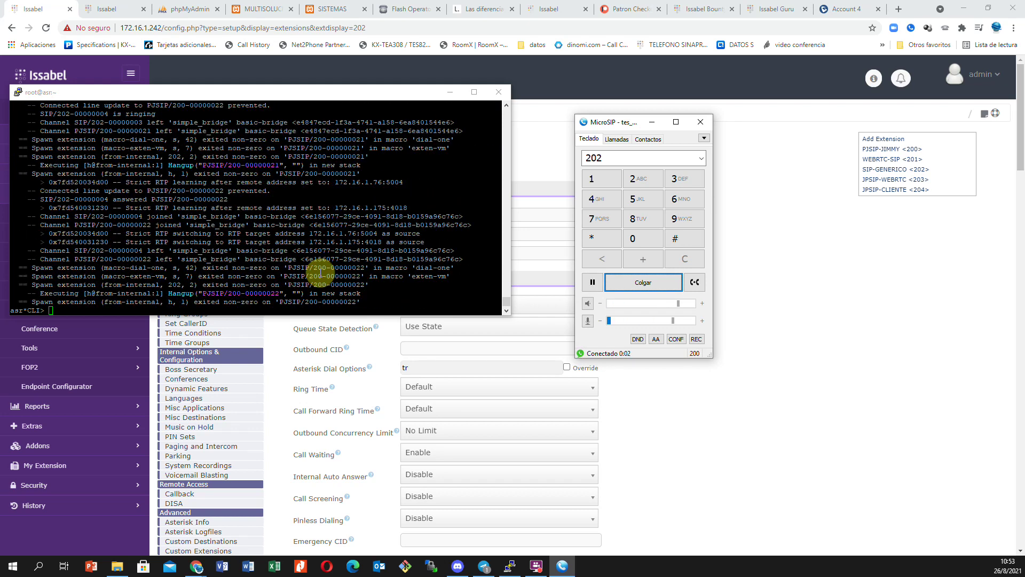
pyautogui.click(645, 280)
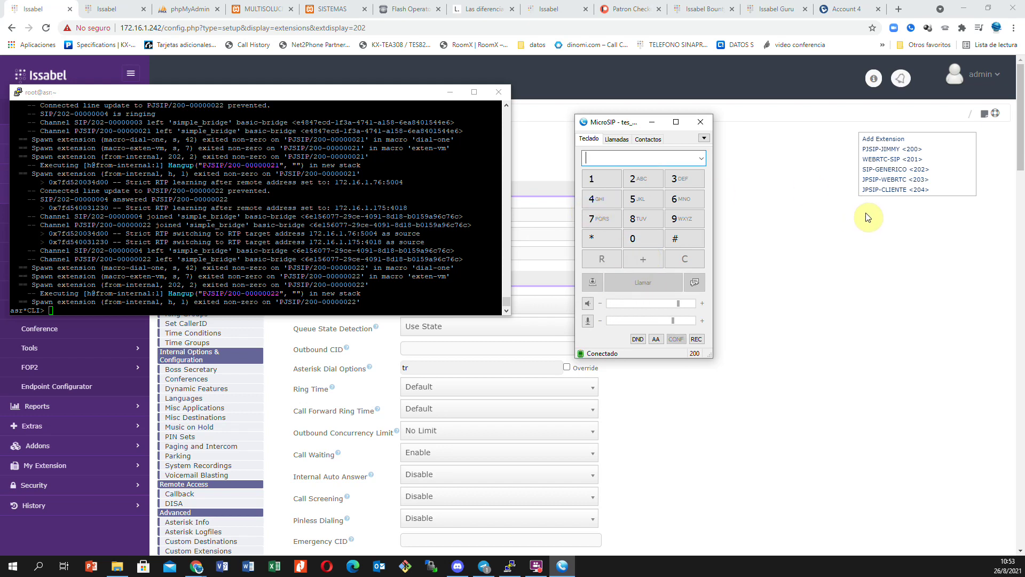
# - Call extension 204 from the MicroSIP softphone, and hang up the call
pyautogui.click(617, 139)
pyautogui.click(589, 140)
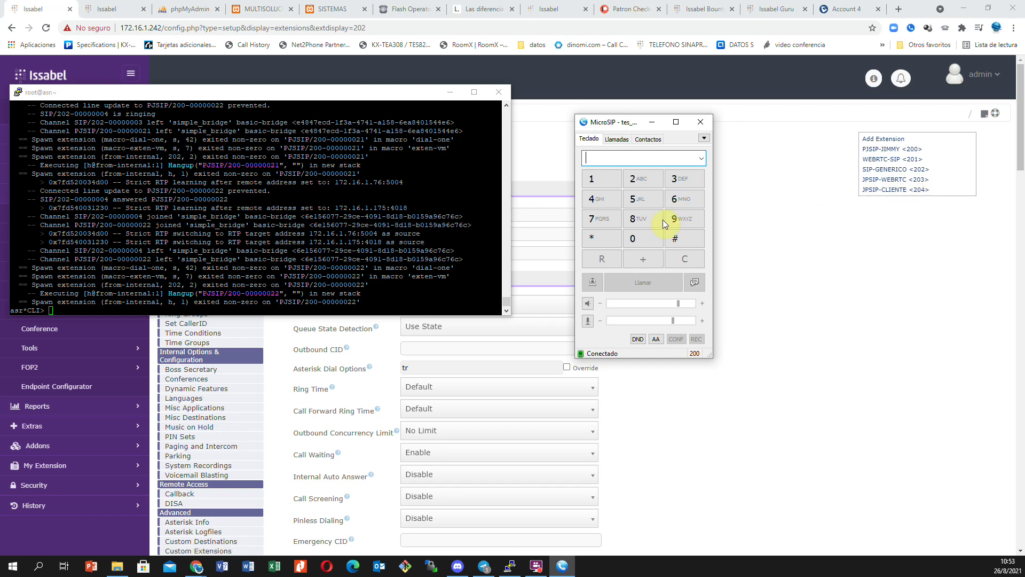
pyautogui.click(643, 180)
pyautogui.click(645, 237)
pyautogui.click(591, 200)
pyautogui.click(643, 282)
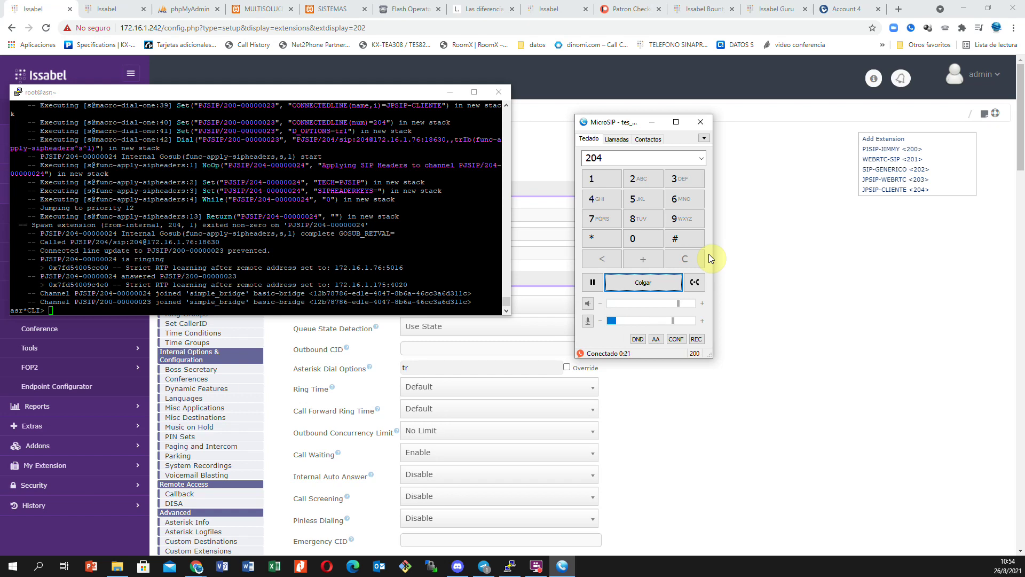
pyautogui.click(633, 293)
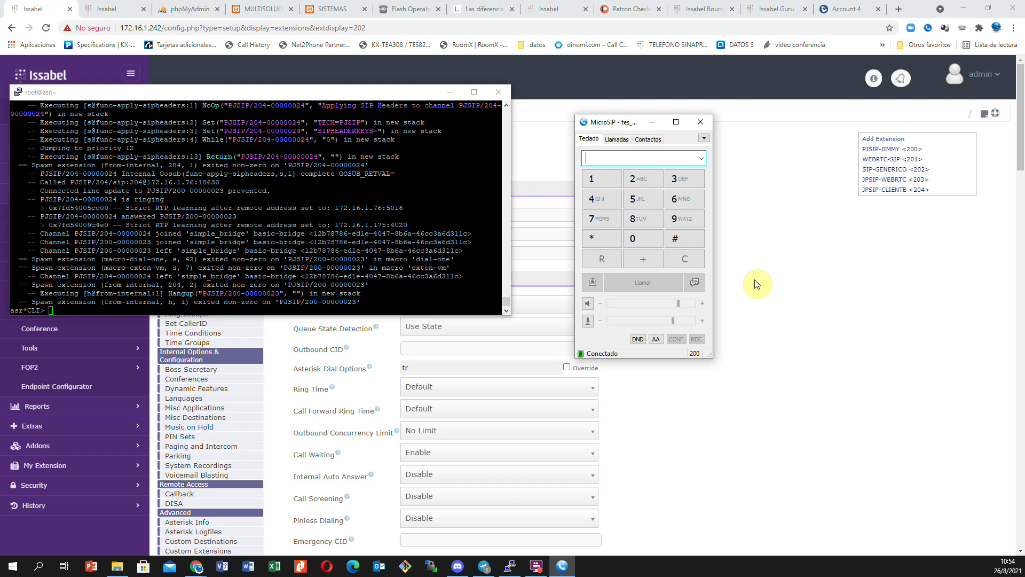
# - Return to the Issabel extension page, open the form for adding an extension, and examine the available device types
pyautogui.click(878, 233)
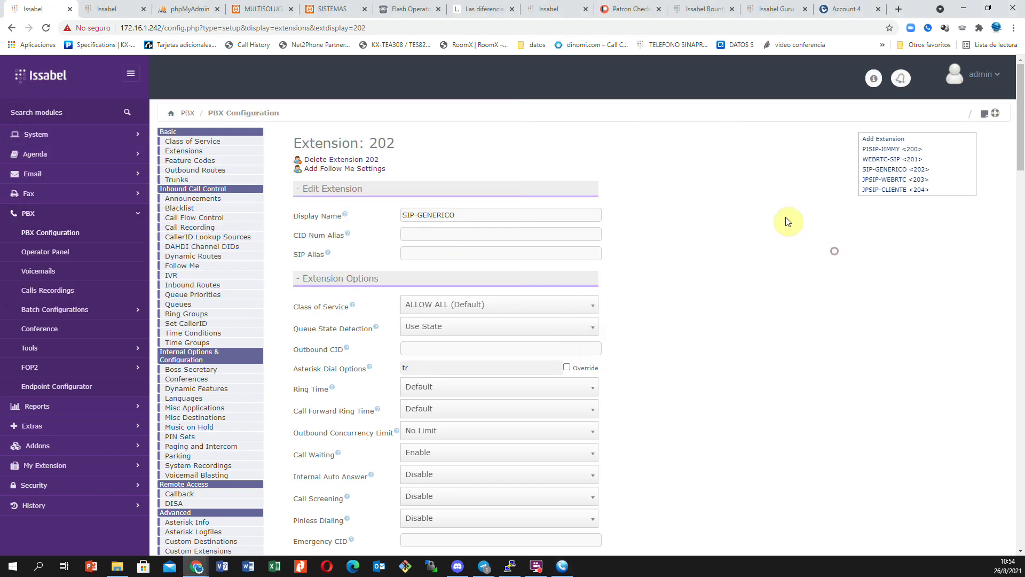
pyautogui.click(893, 160)
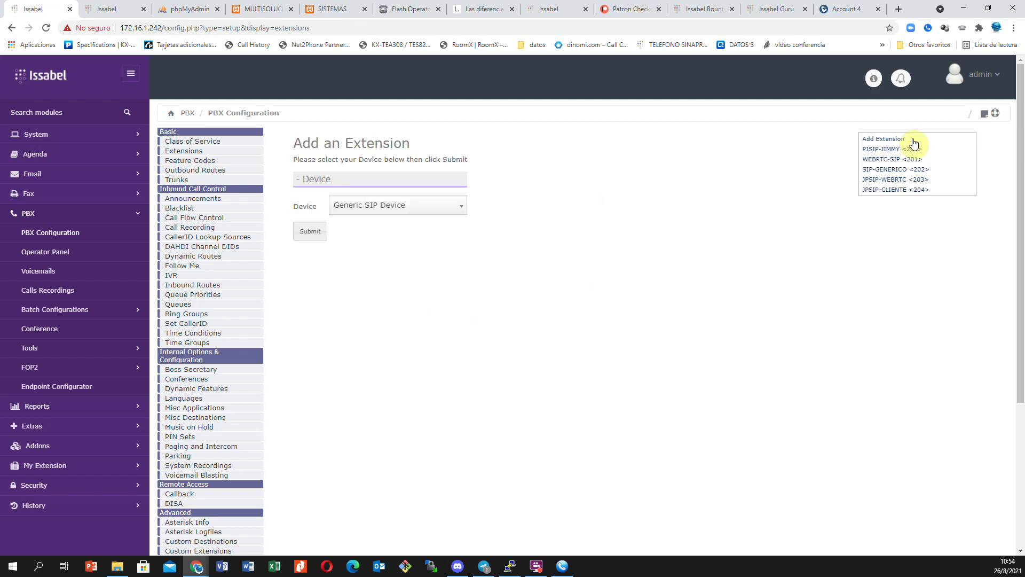
pyautogui.click(446, 205)
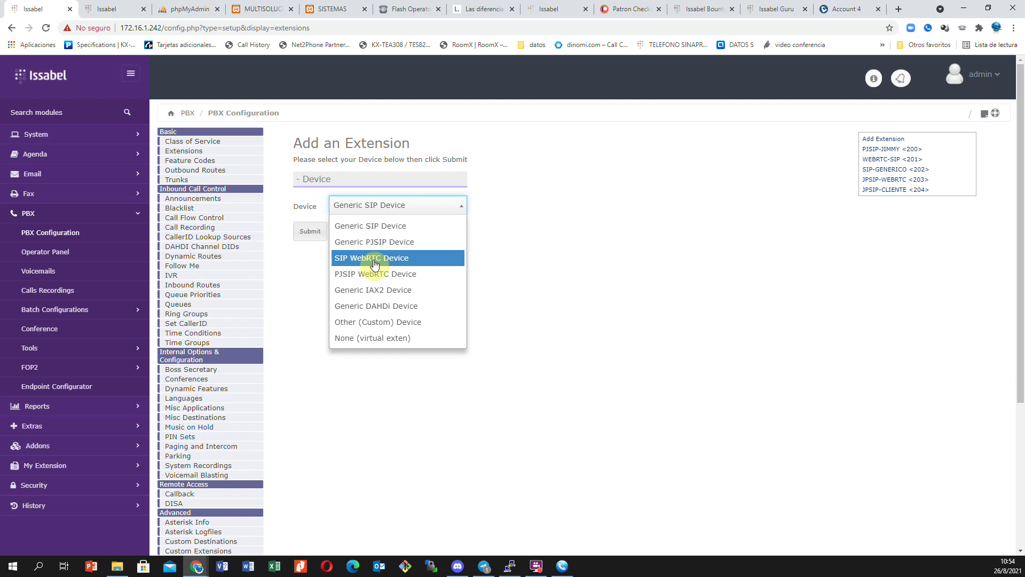
pyautogui.click(523, 243)
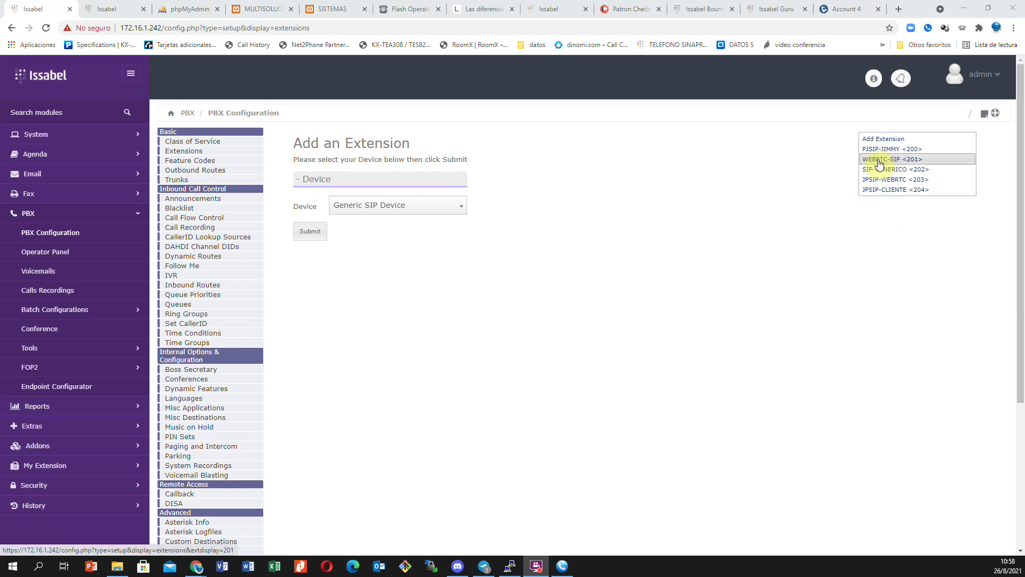
# - Choose SIP WebRTC Device as the device type for a new extension, and open the existing WEBRTC-SIP extension 201 instead
pyautogui.click(927, 160)
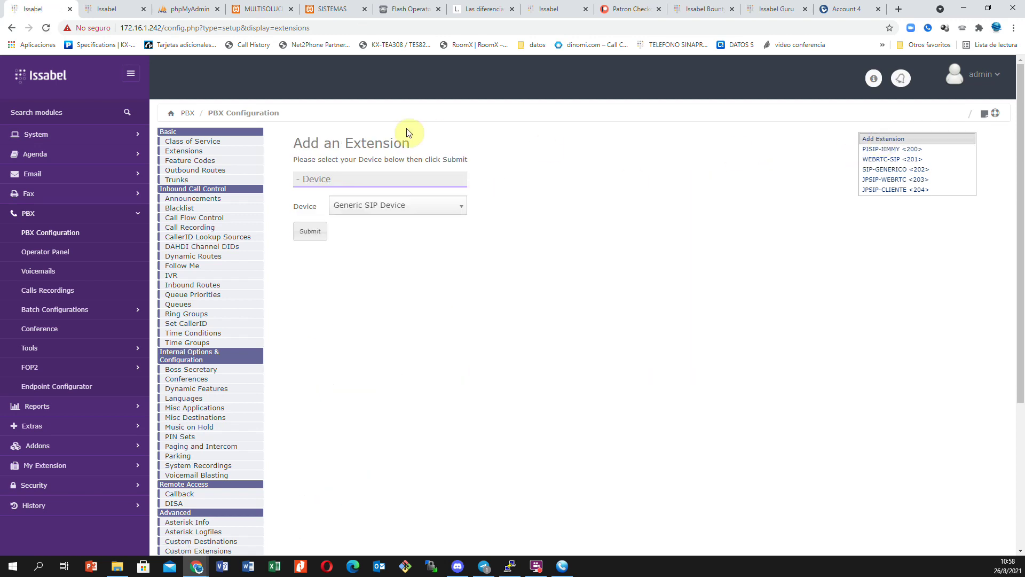
pyautogui.click(415, 207)
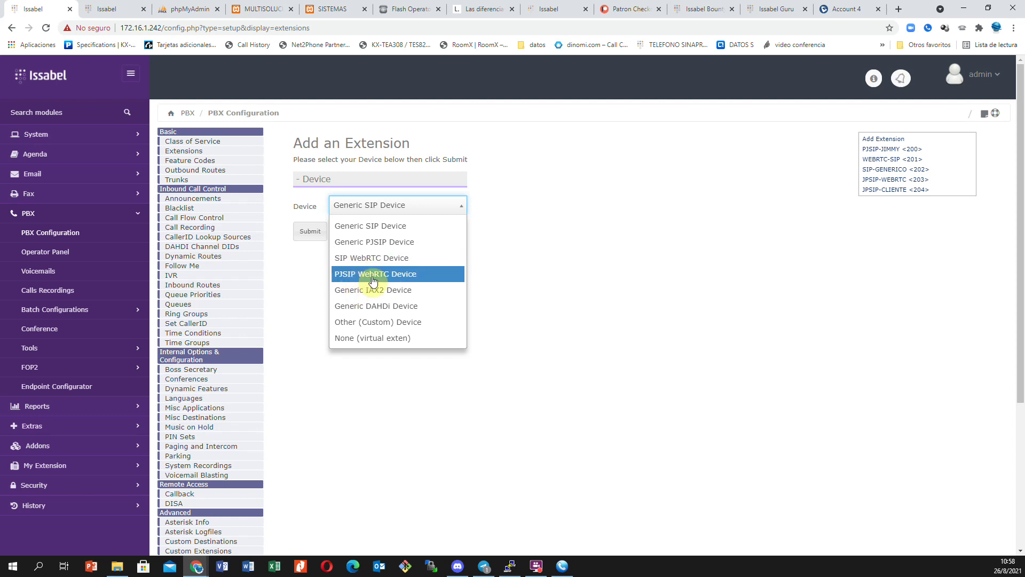
pyautogui.click(394, 262)
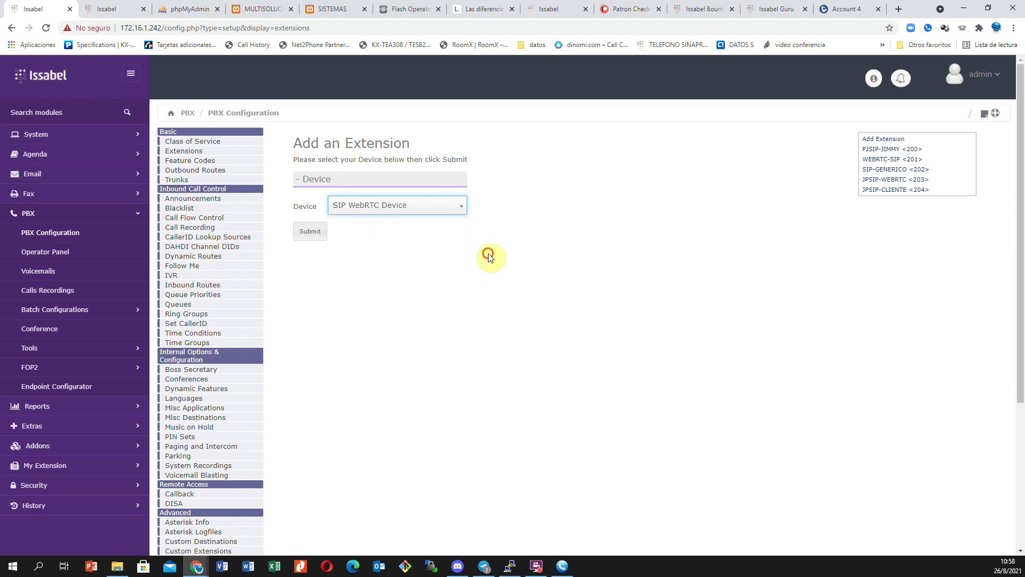
pyautogui.click(907, 160)
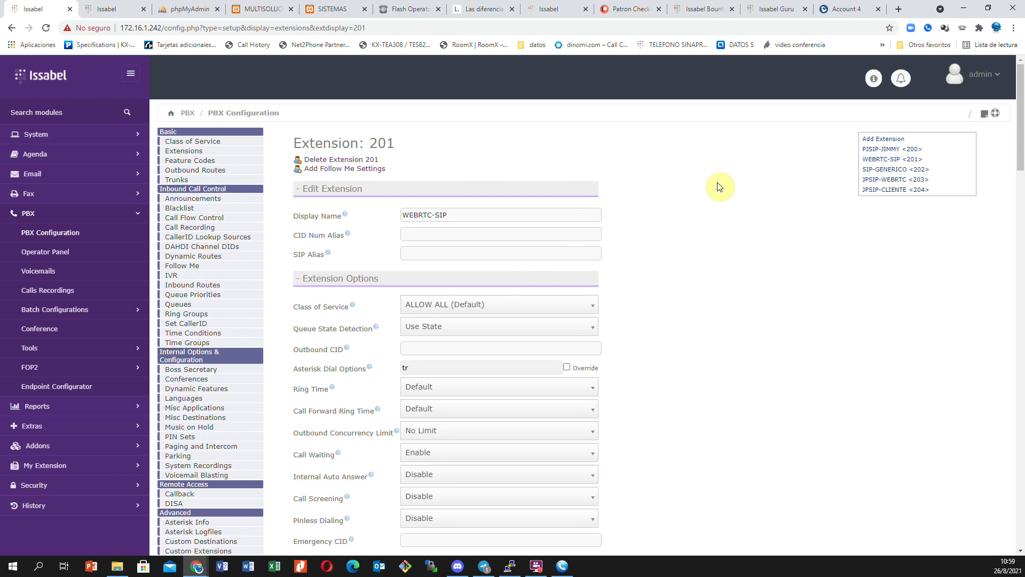
# - Switch to the Flash Operator Panel page and log out of the current session
pyautogui.click(407, 8)
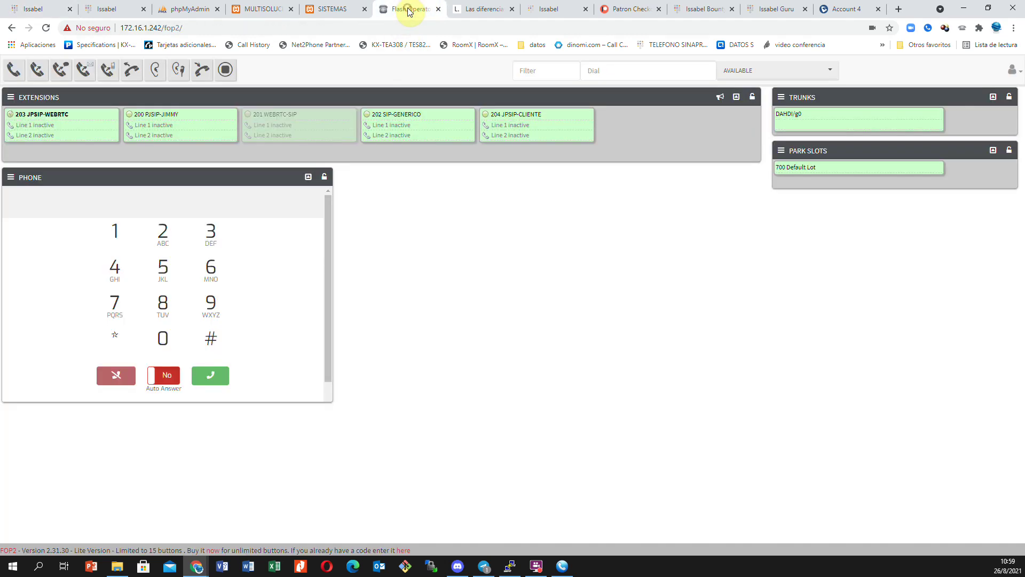
pyautogui.click(1009, 75)
pyautogui.click(1014, 70)
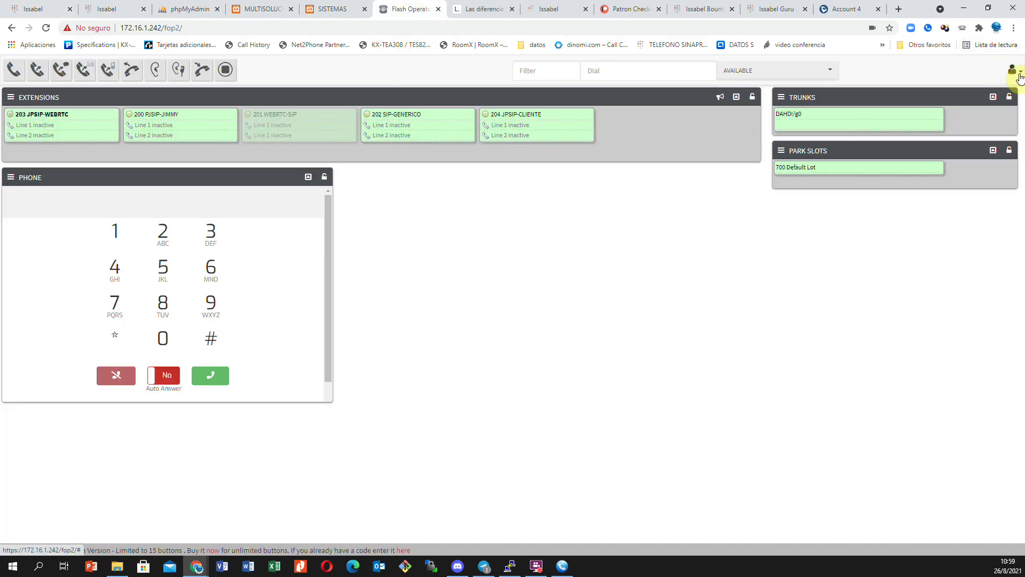
pyautogui.click(1019, 75)
pyautogui.click(981, 163)
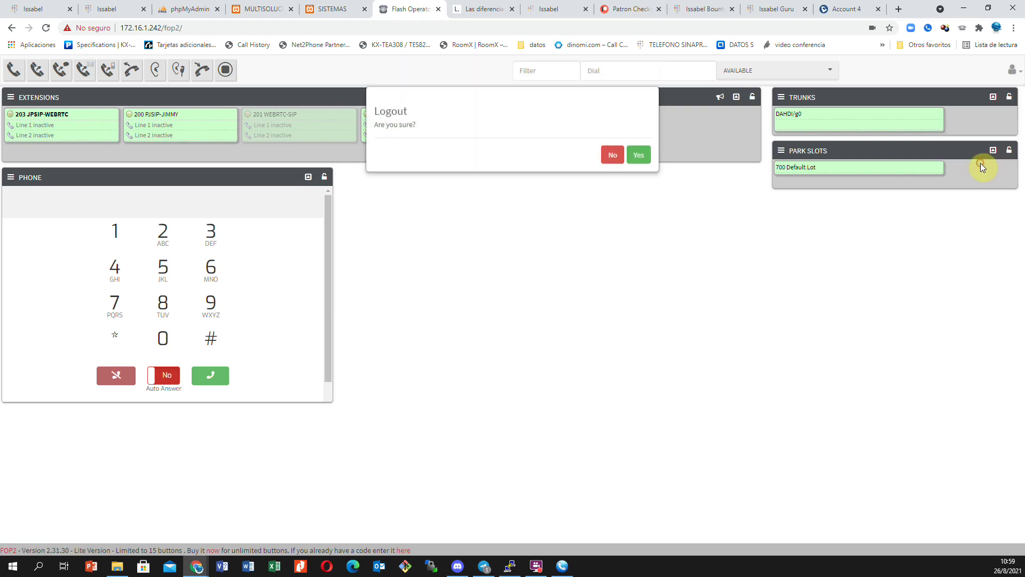
pyautogui.click(645, 153)
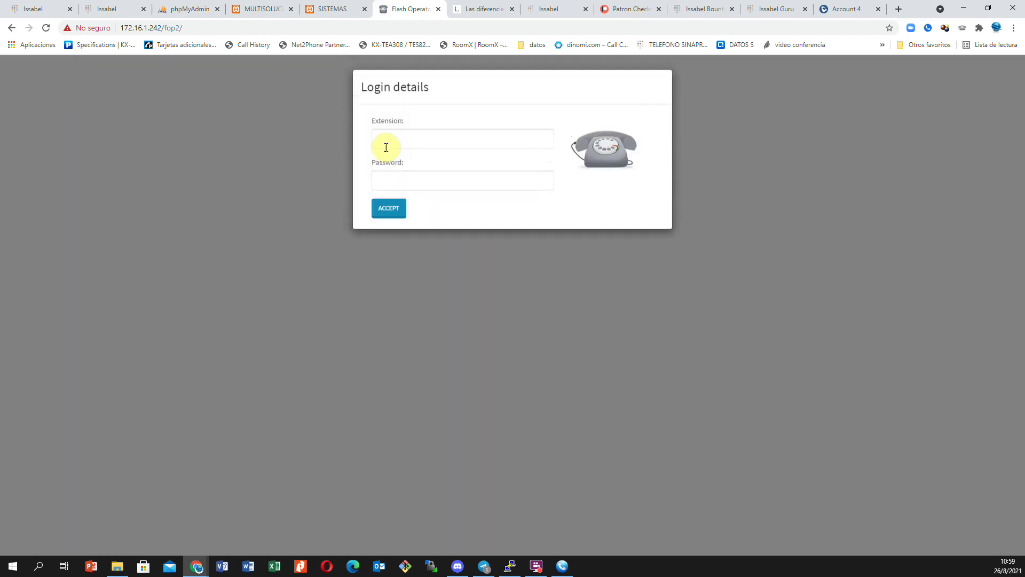
# - Log in to the operator panel as extension 201 with the extension's password
pyautogui.click(403, 148)
pyautogui.write('201')
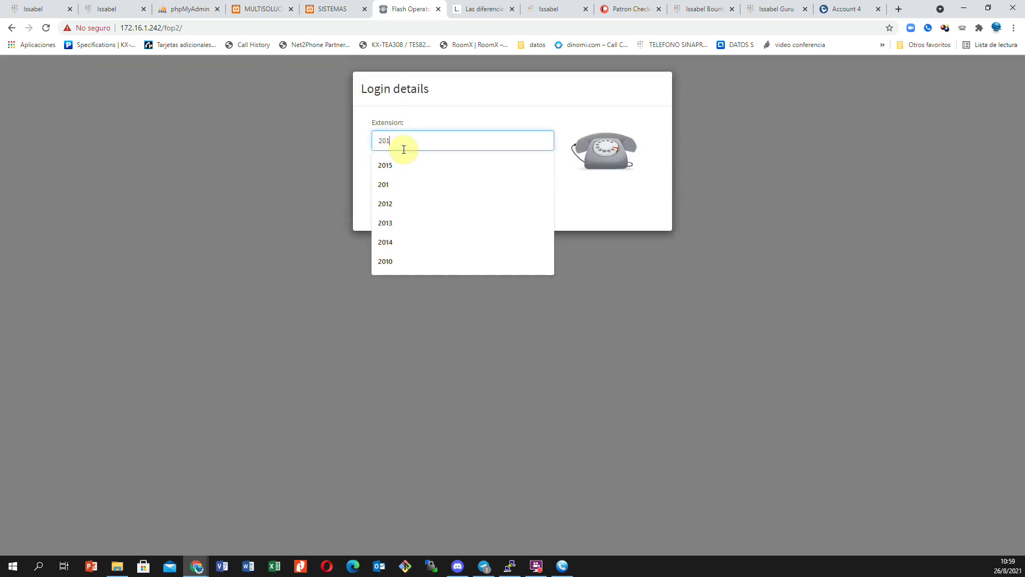
pyautogui.click(456, 187)
pyautogui.click(441, 184)
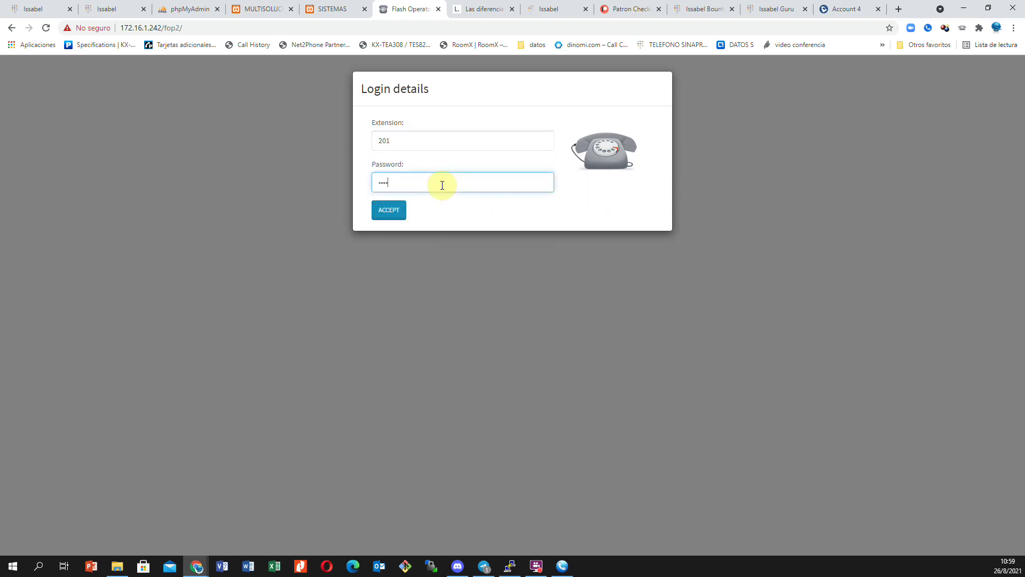
pyautogui.press('Return')
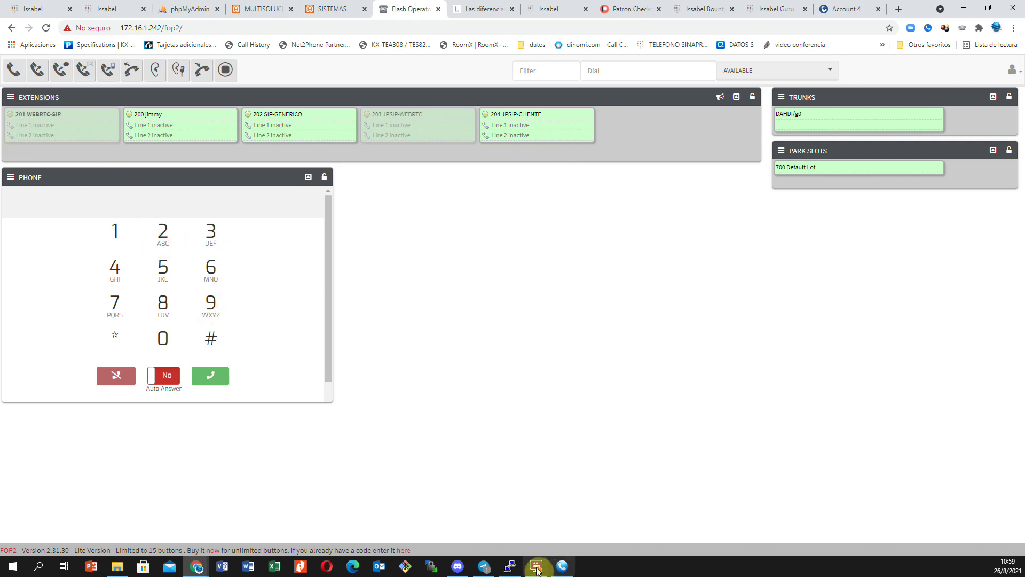
# - Switch to the Asterisk console, run sip show peers, and examine the entries for extensions 202 and 201
pyautogui.click(509, 567)
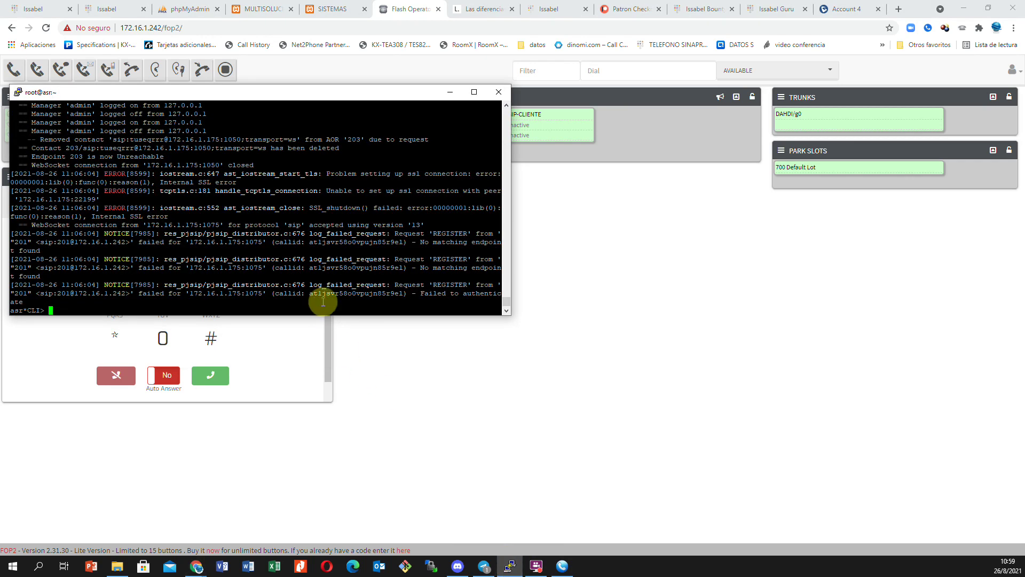
pyautogui.write('sip show peers')
pyautogui.press('Return')
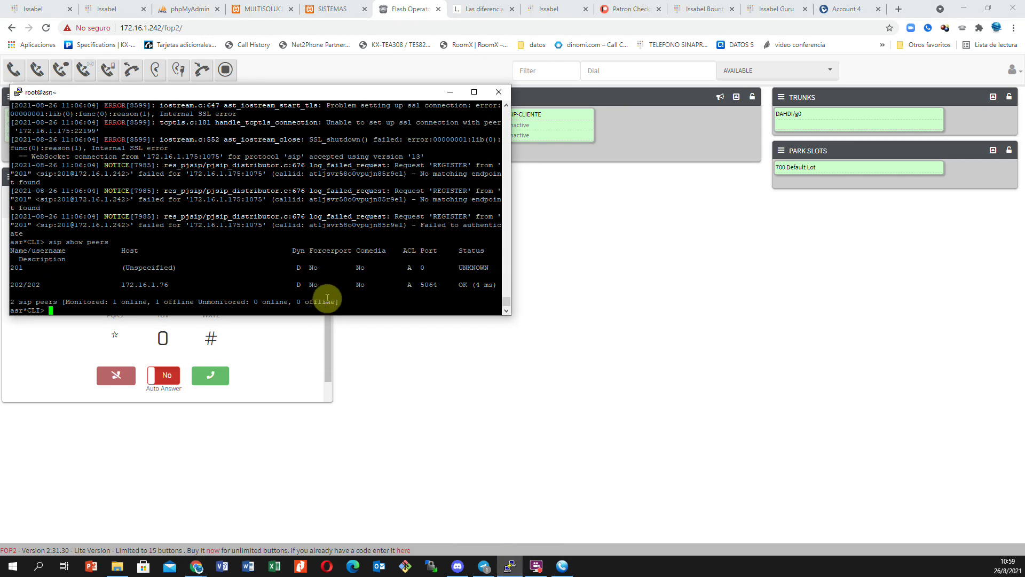
pyautogui.moveTo(321, 92); pyautogui.dragTo(689, 124)
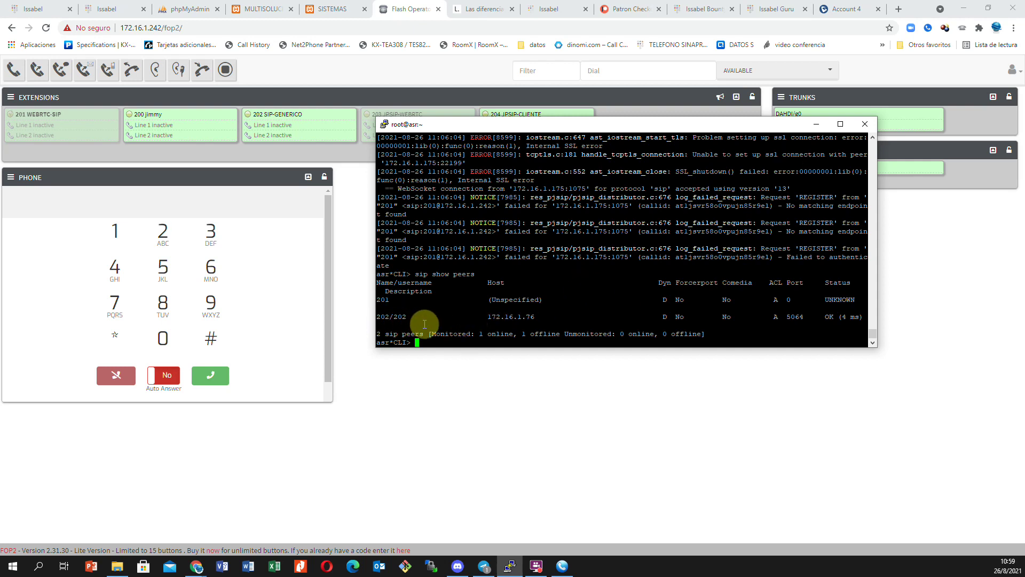
pyautogui.moveTo(387, 319); pyautogui.dragTo(417, 318)
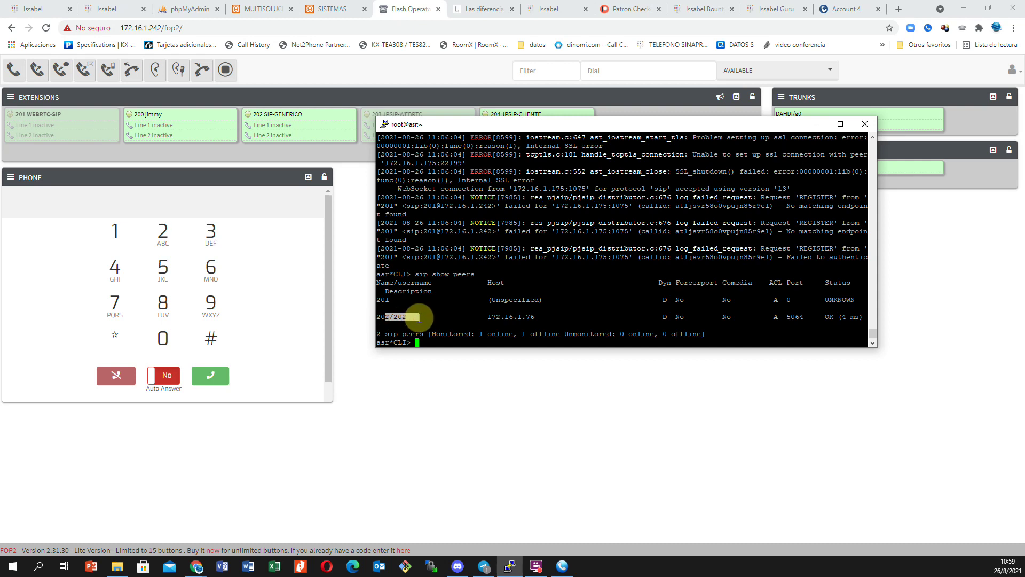
pyautogui.tripleClick(393, 300)
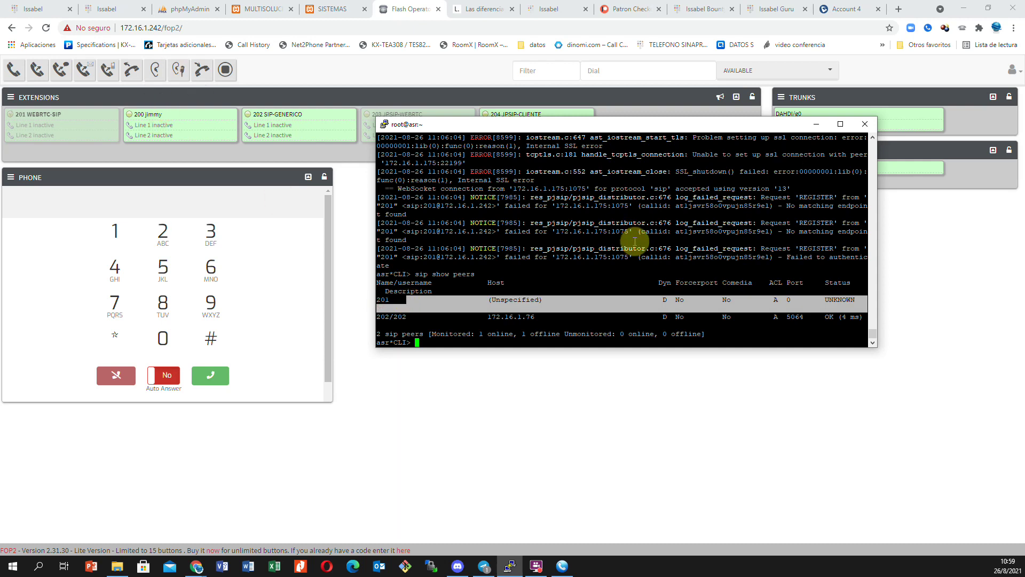
# - Reload the operator panel, maximize the Asterisk console, and examine the latest REGISTER messages for extension 201
pyautogui.click(47, 32)
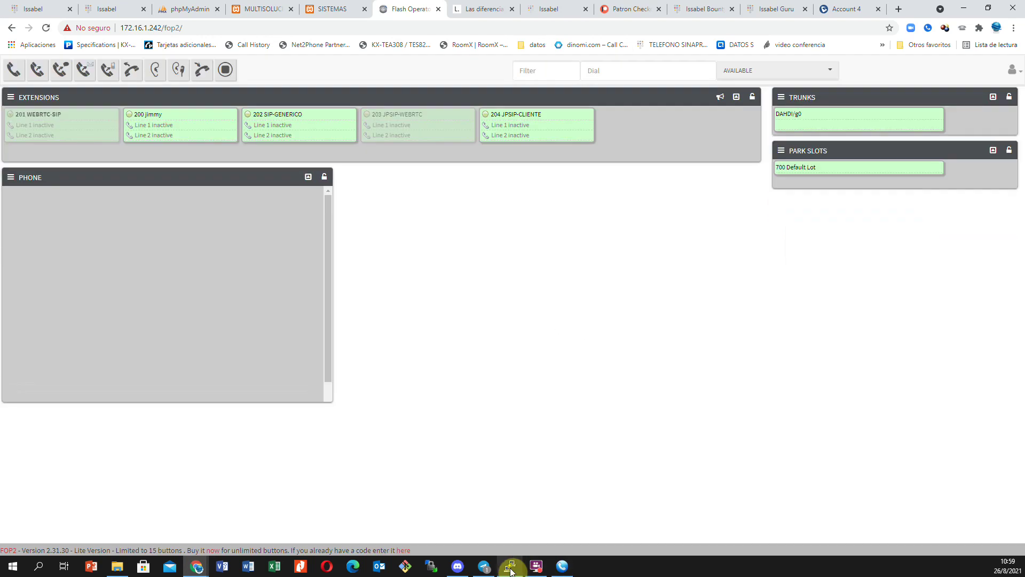
pyautogui.click(510, 566)
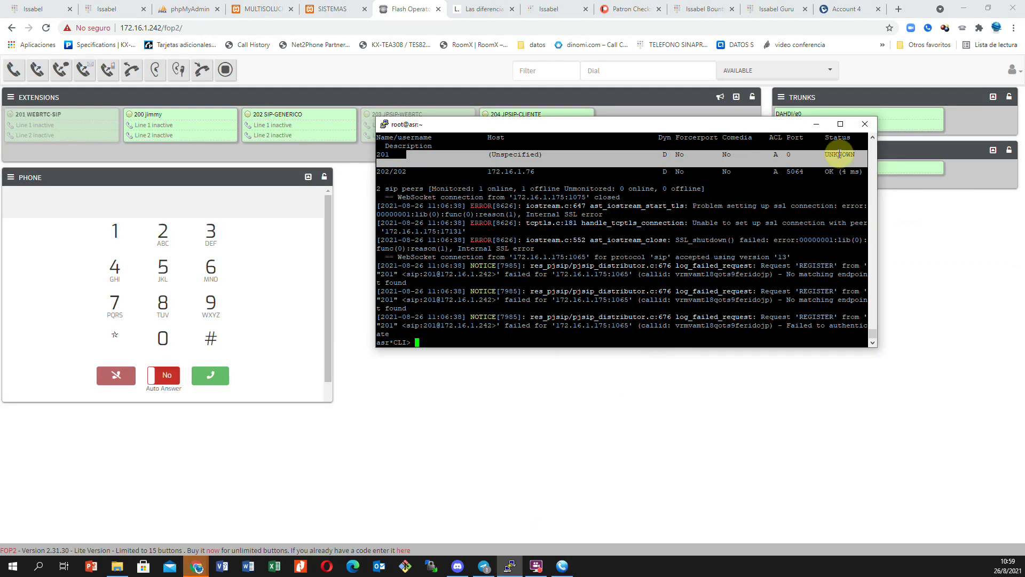
pyautogui.click(840, 124)
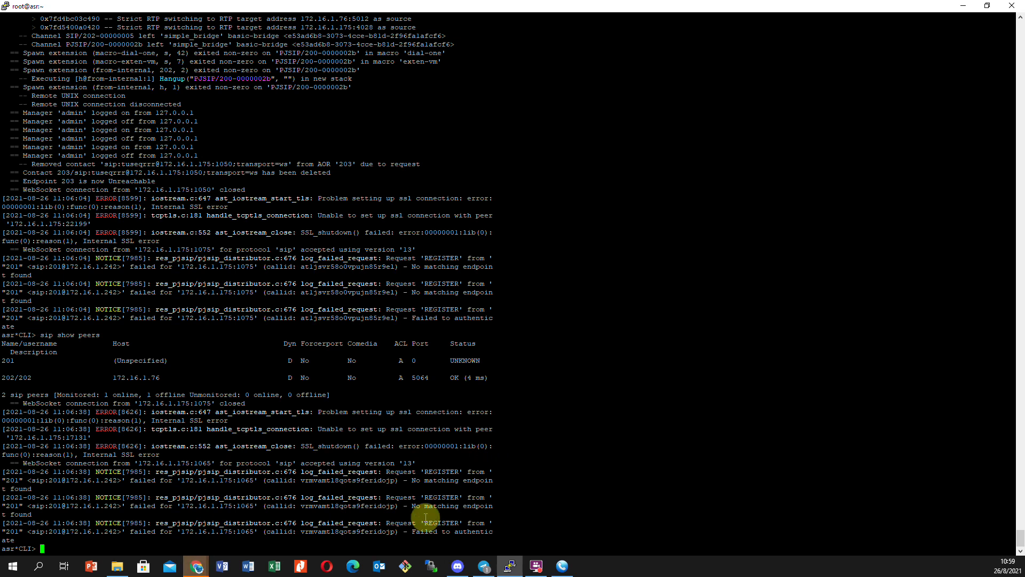
pyautogui.moveTo(148, 524); pyautogui.dragTo(454, 529)
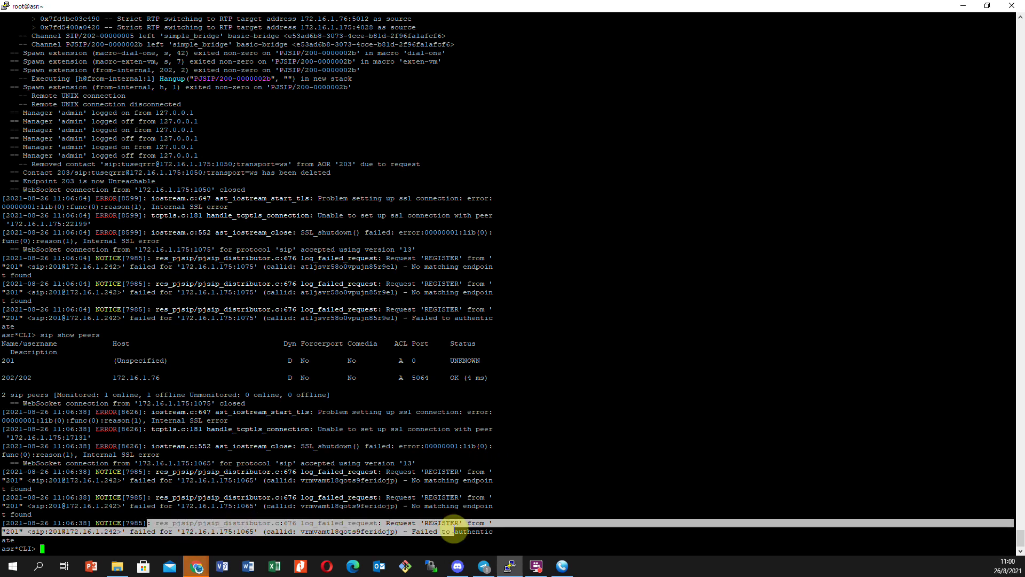
pyautogui.click(170, 523)
pyautogui.doubleClick(170, 524)
pyautogui.moveTo(194, 523); pyautogui.dragTo(328, 521)
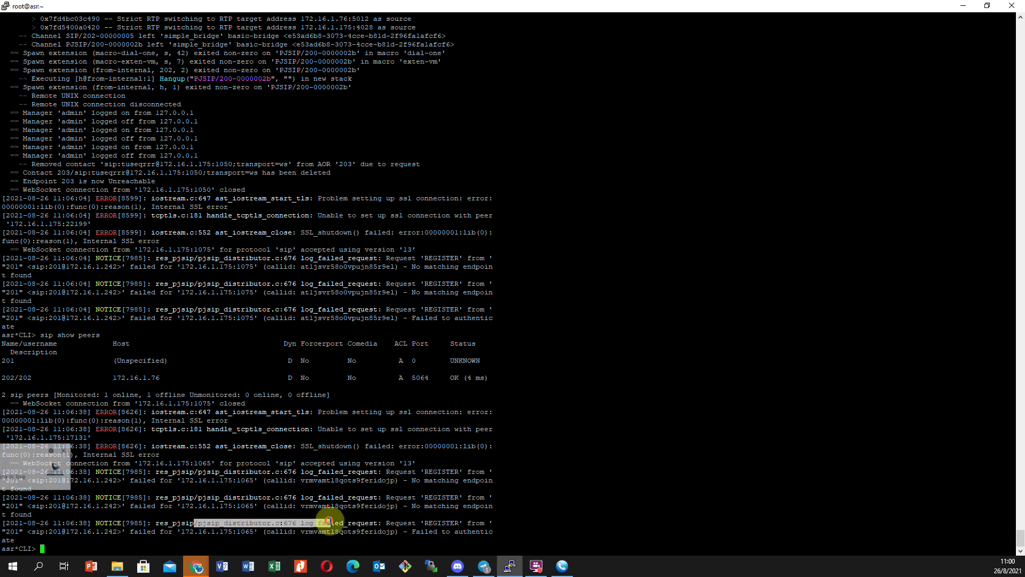
# - Minimize the console, return to the Issabel PBX configuration, and open the Asterisk SIP Settings
pyautogui.click(963, 6)
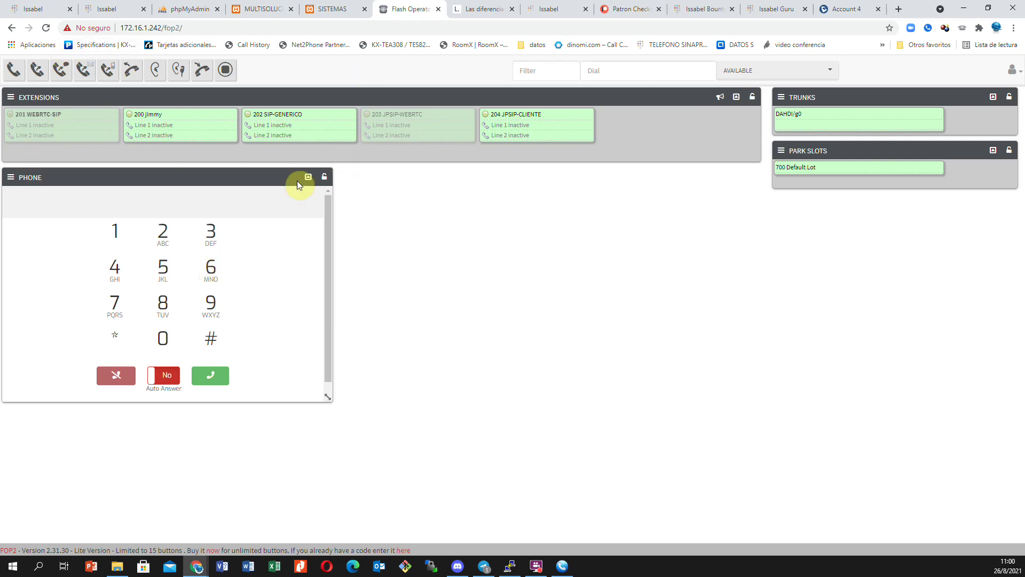
pyautogui.click(31, 9)
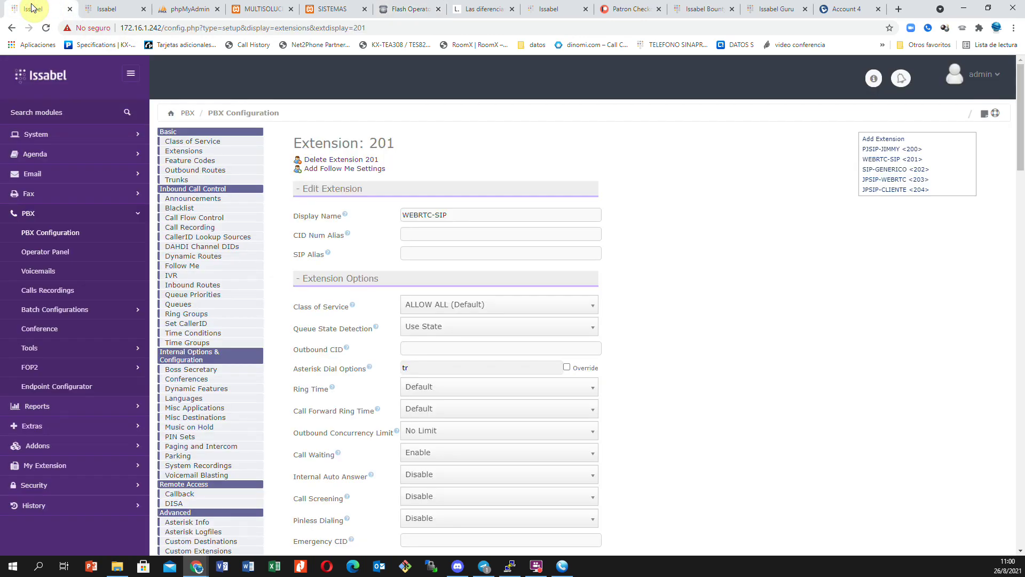
pyautogui.scroll(-4, 237, 321)
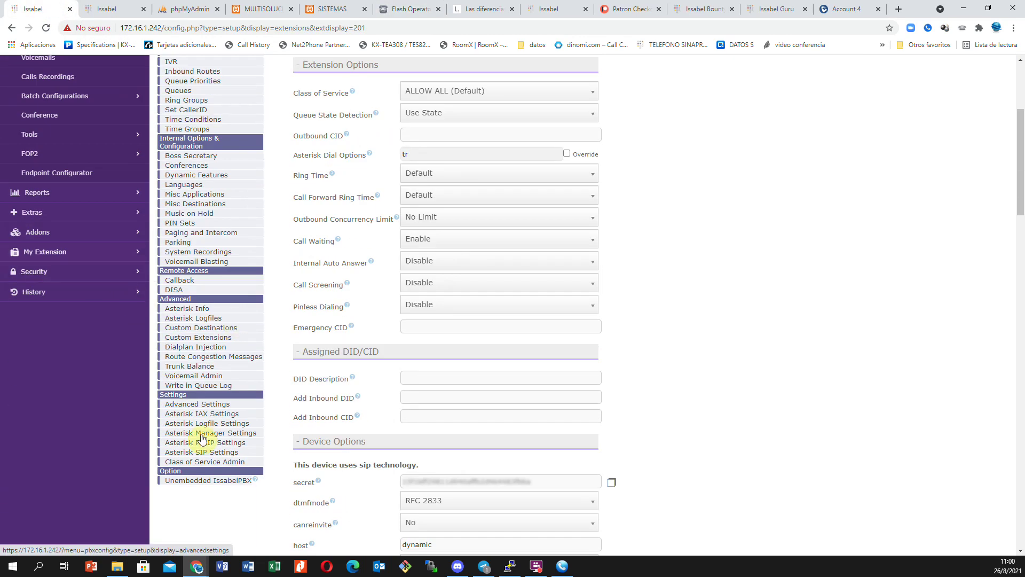
pyautogui.click(229, 454)
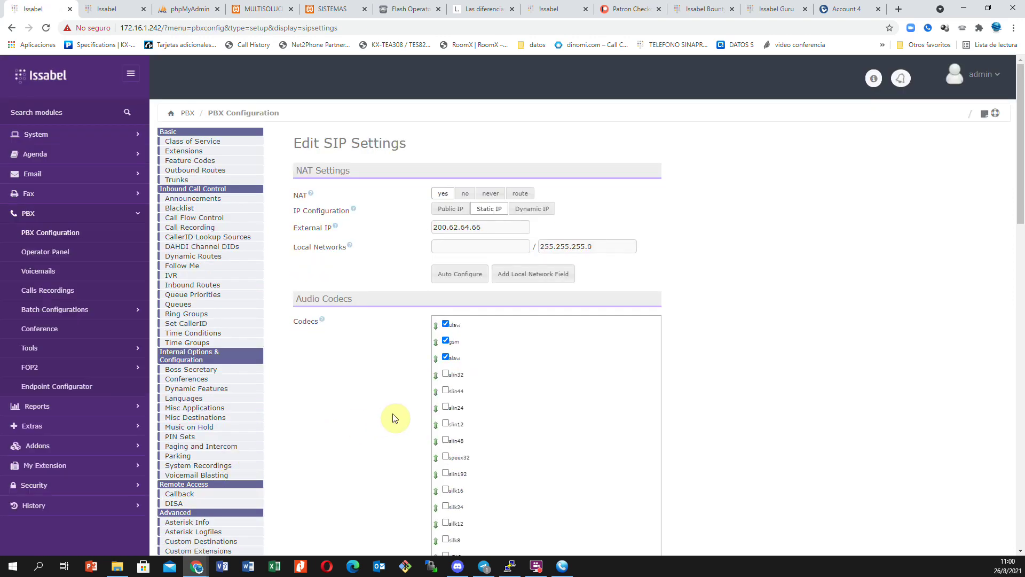
# - Locate Enable Websocket in the Advanced General Settings of the SIP settings and read its help text
pyautogui.scroll(-15, 594, 445)
pyautogui.scroll(-6, 591, 444)
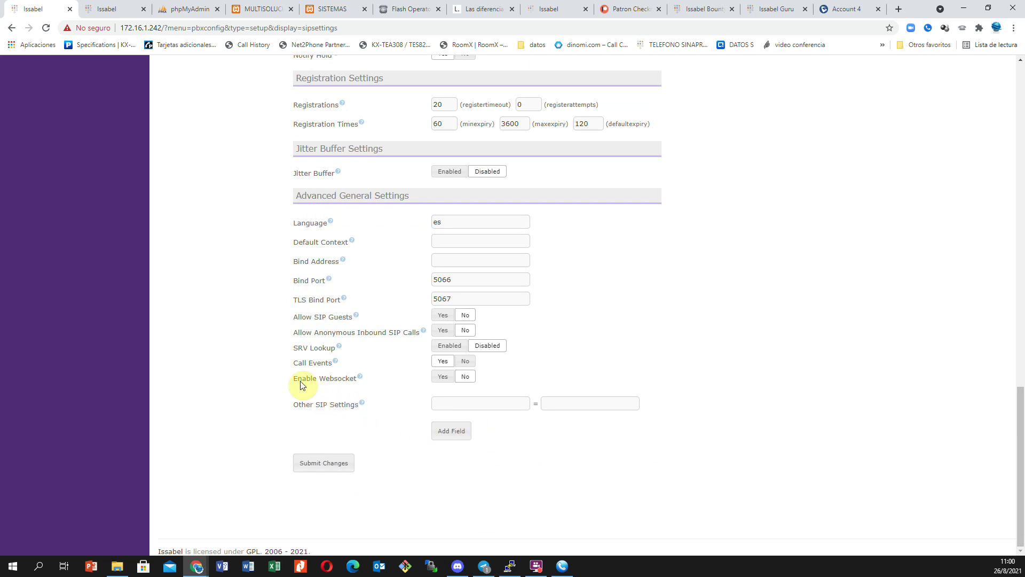
pyautogui.moveTo(295, 378); pyautogui.dragTo(367, 380)
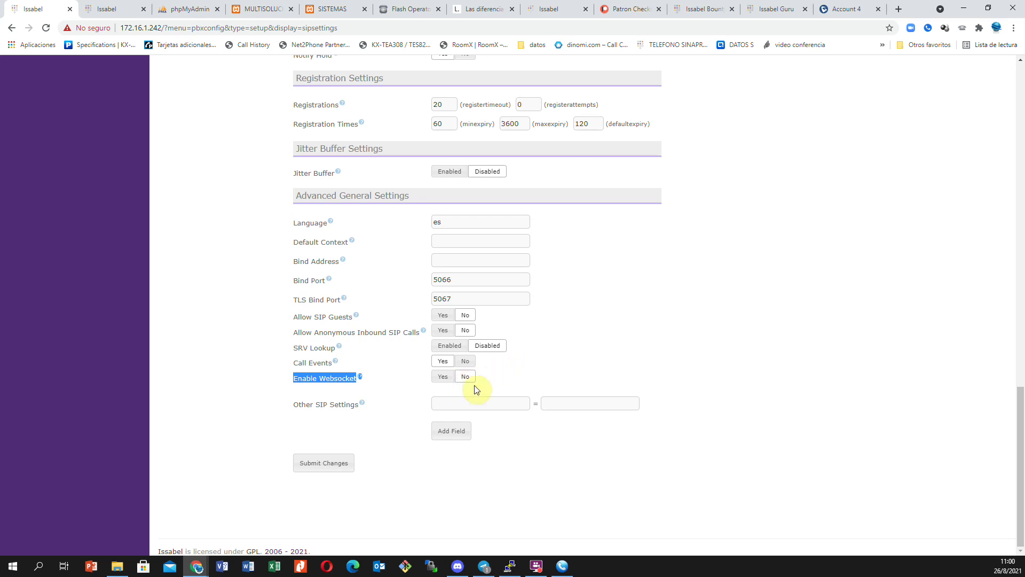
pyautogui.click(360, 378)
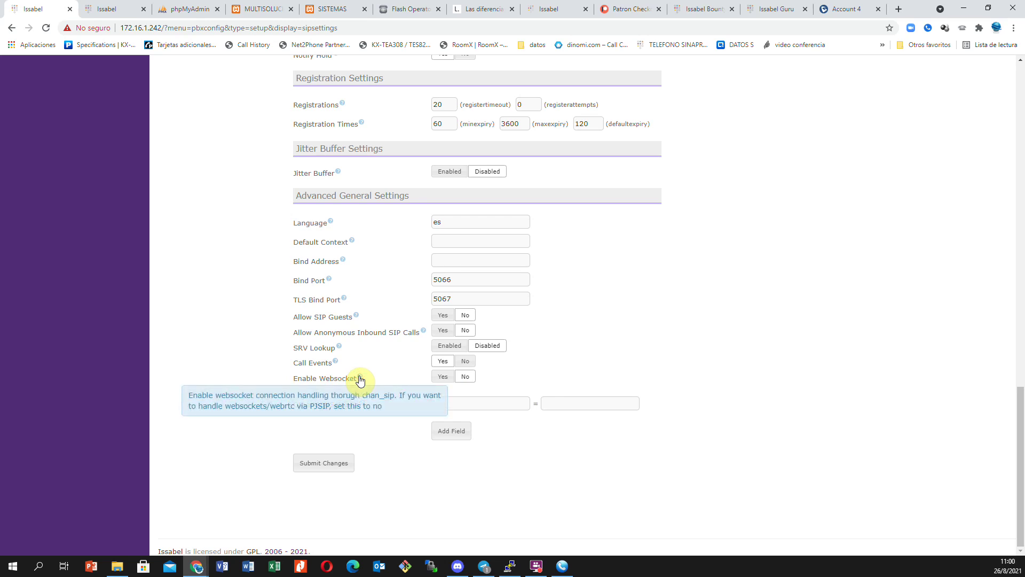
# - Translate the SIP settings page into Spanish and read the help text for the websocket option
pyautogui.rightClick(545, 347)
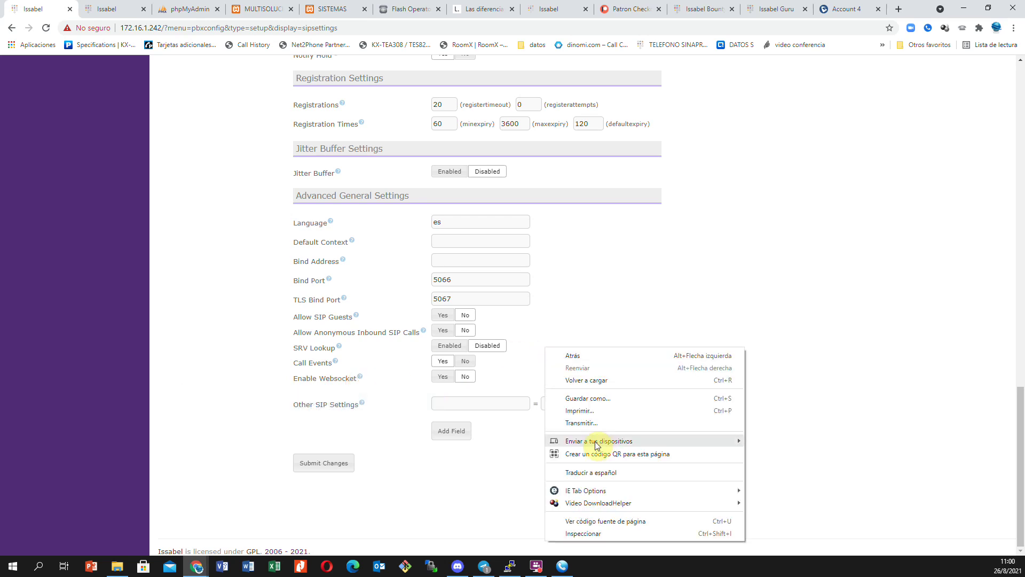
pyautogui.click(598, 471)
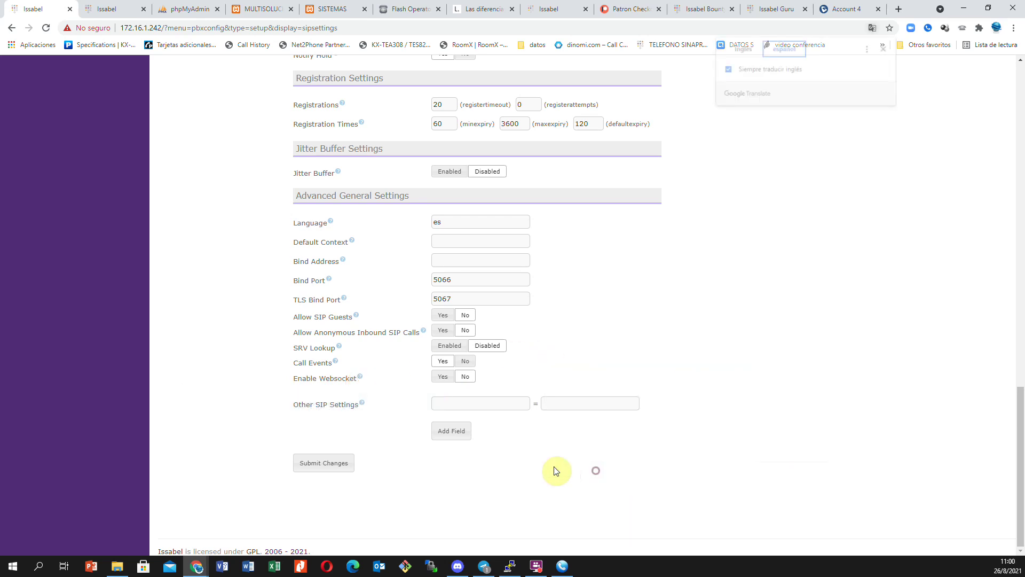
pyautogui.click(366, 389)
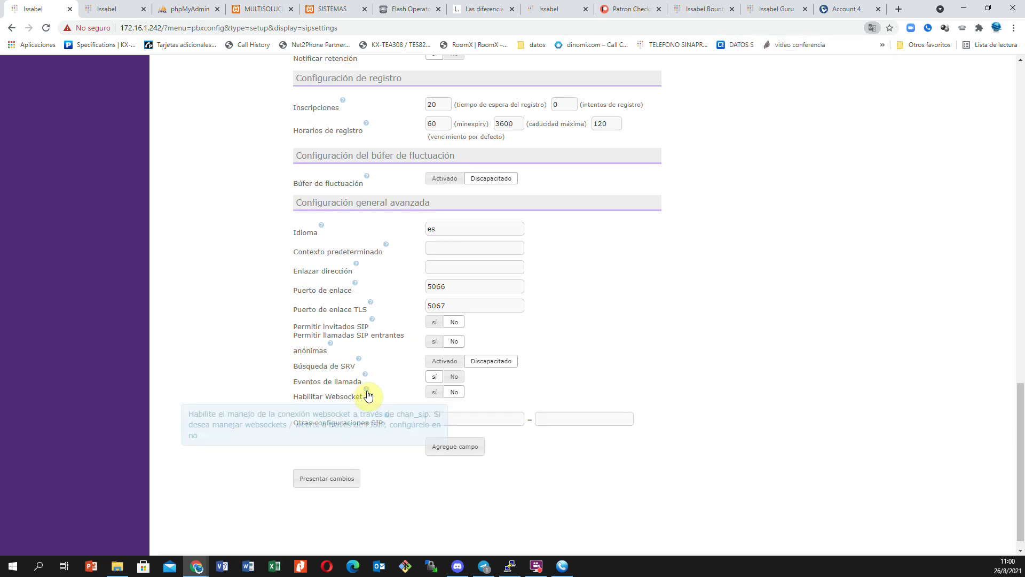
pyautogui.moveTo(367, 391)
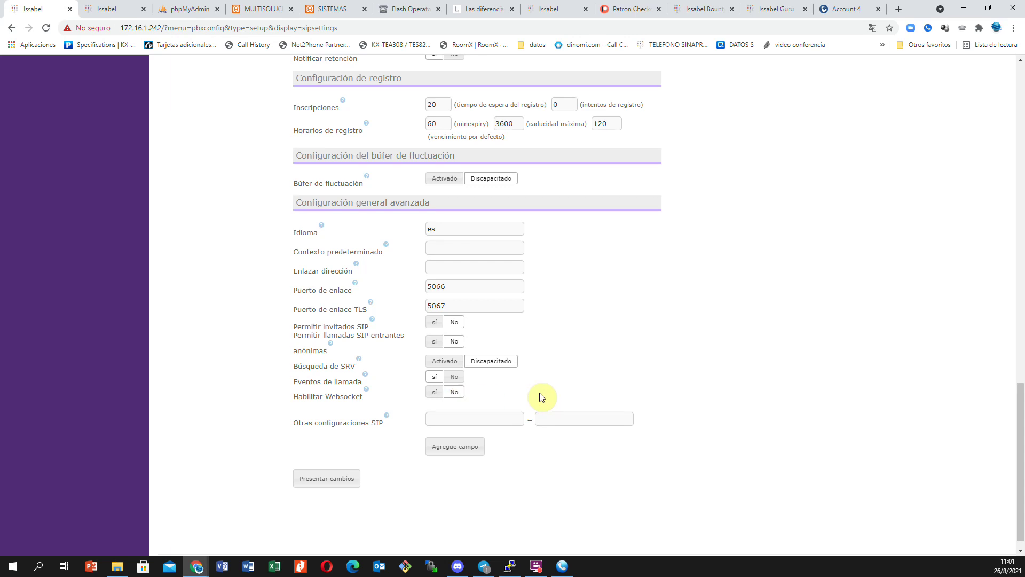
# - Leave the SIP settings and open the Extensions page of the PBX configuration
pyautogui.scroll(1, 542, 397)
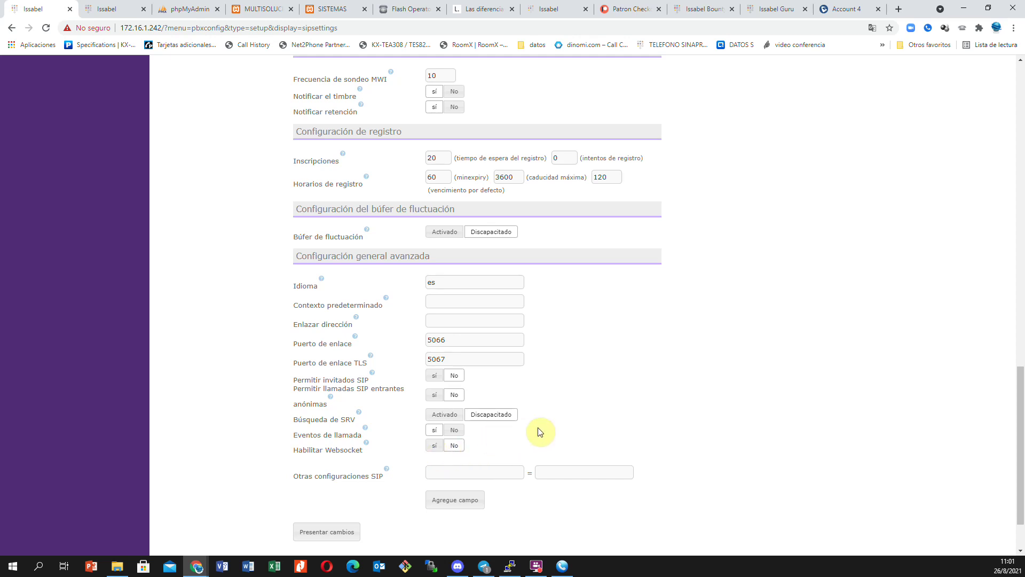
pyautogui.scroll(15, 540, 432)
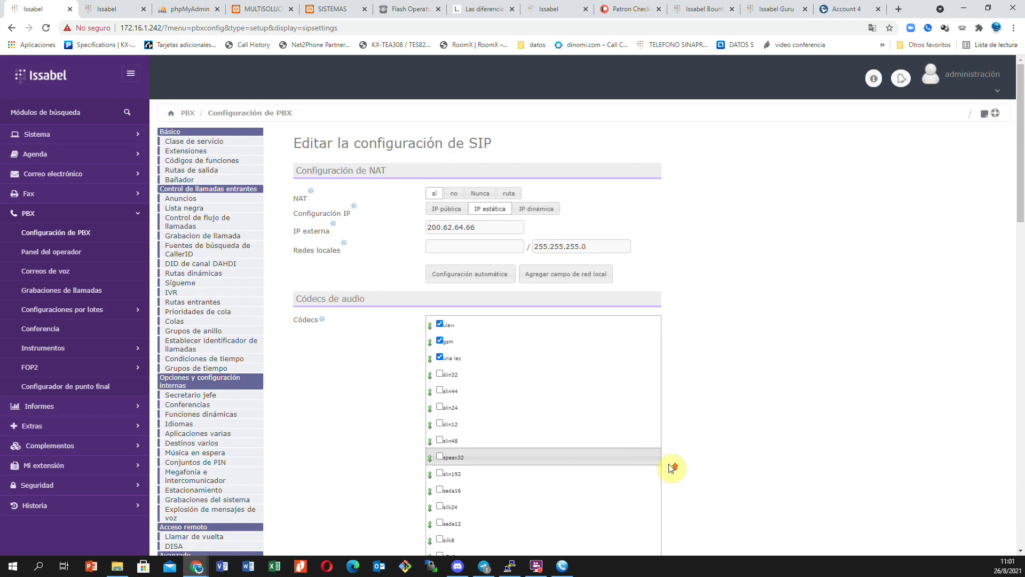
pyautogui.click(197, 152)
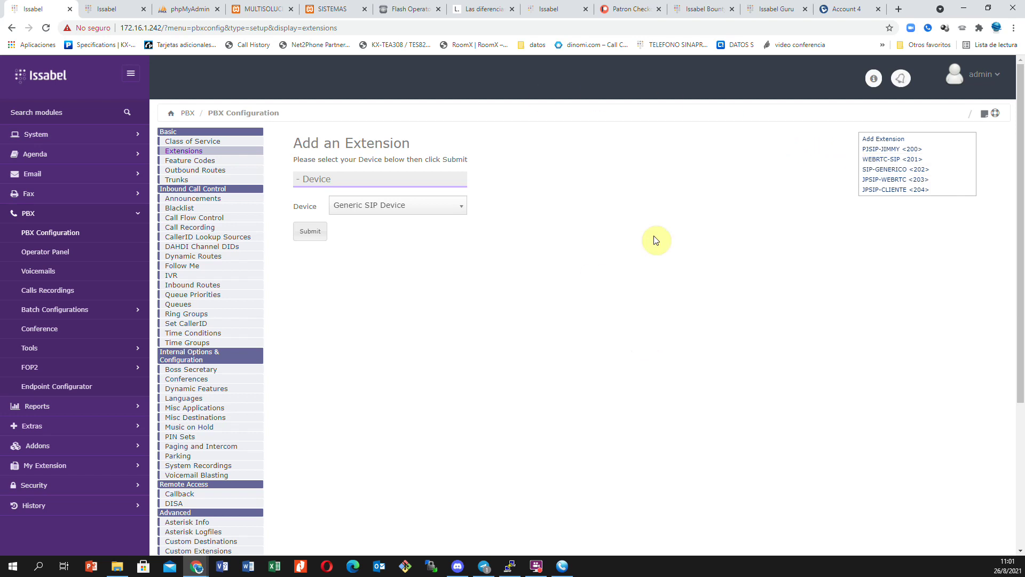
# - Switch to the operator panel, log out of extension 201's session and confirm the logout
pyautogui.click(417, 10)
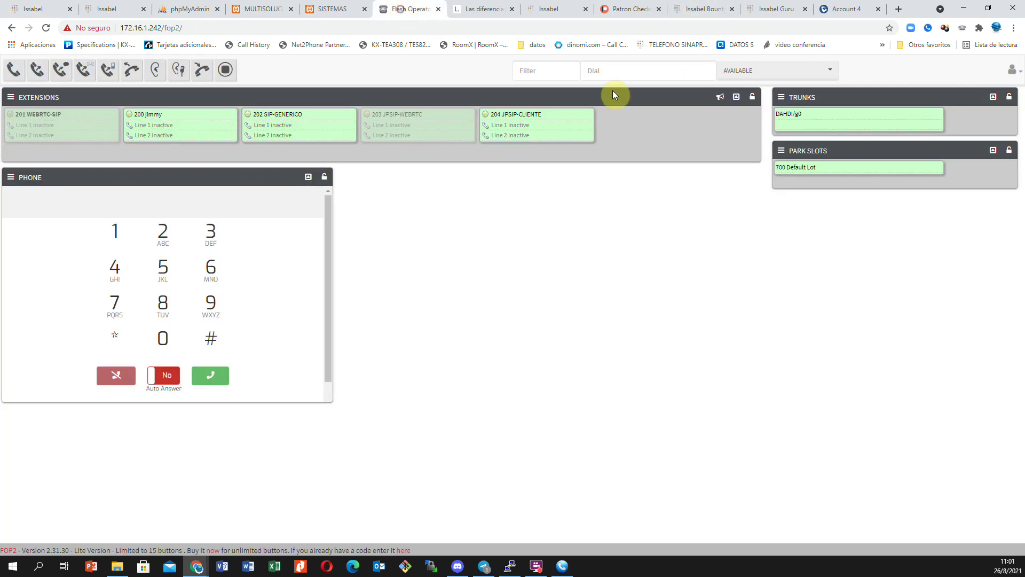
pyautogui.click(1012, 69)
pyautogui.click(1011, 72)
pyautogui.click(1010, 73)
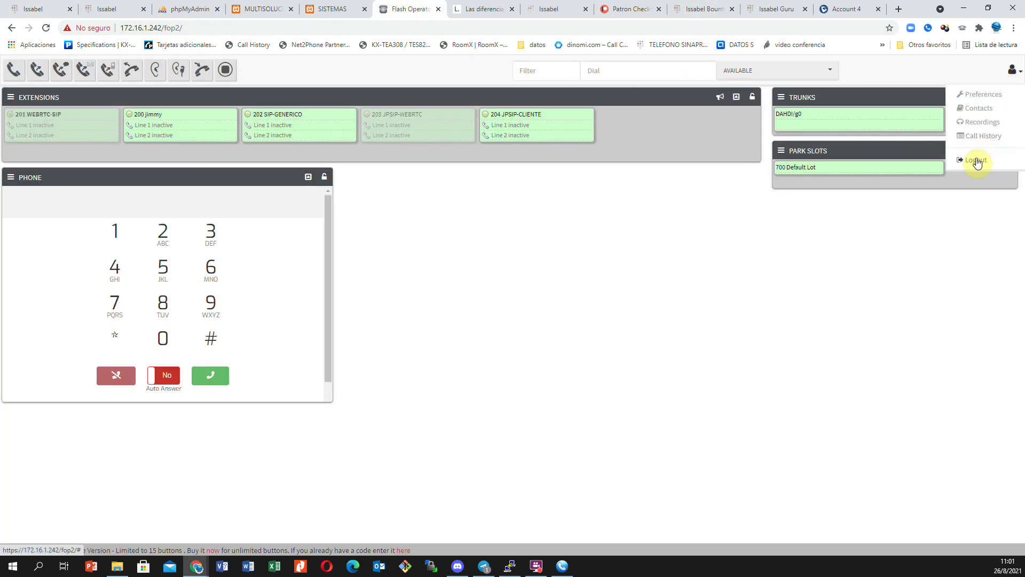
pyautogui.click(965, 161)
pyautogui.click(639, 145)
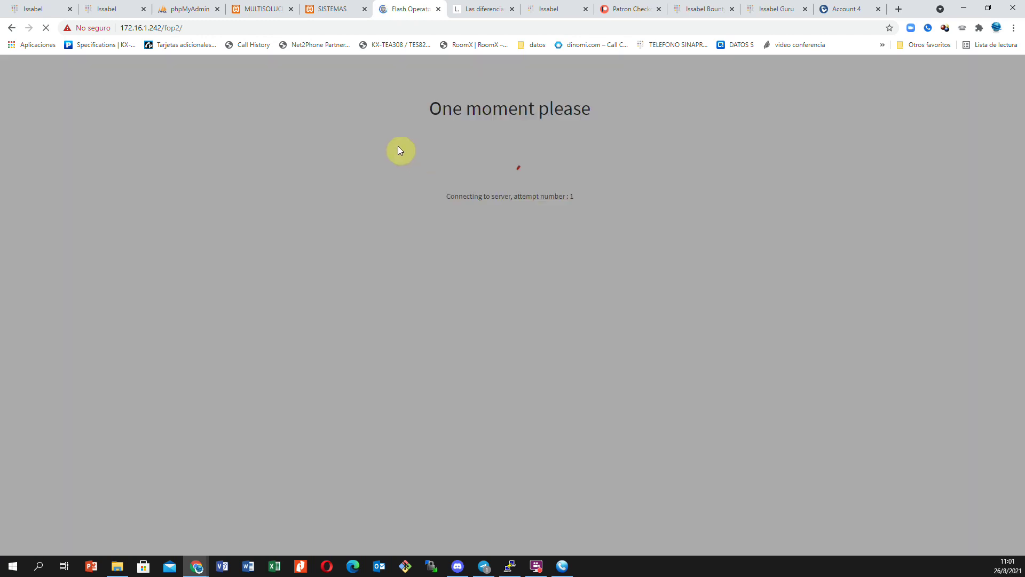
# - Log in to the operator panel as extension 203 with the extension's password
pyautogui.click(436, 139)
pyautogui.write('203')
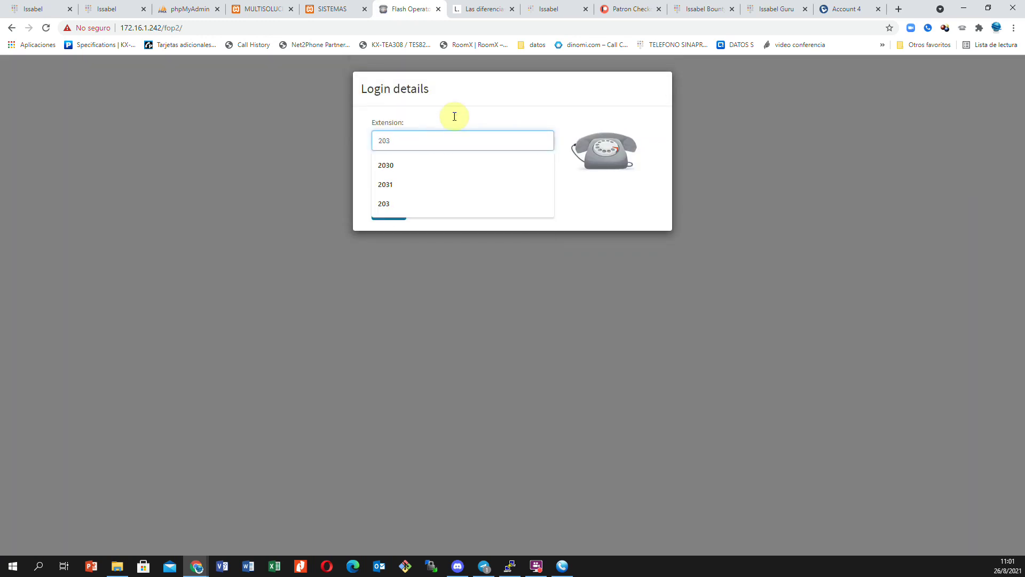
pyautogui.click(506, 106)
pyautogui.click(447, 181)
pyautogui.write('••••')
pyautogui.press('Return')
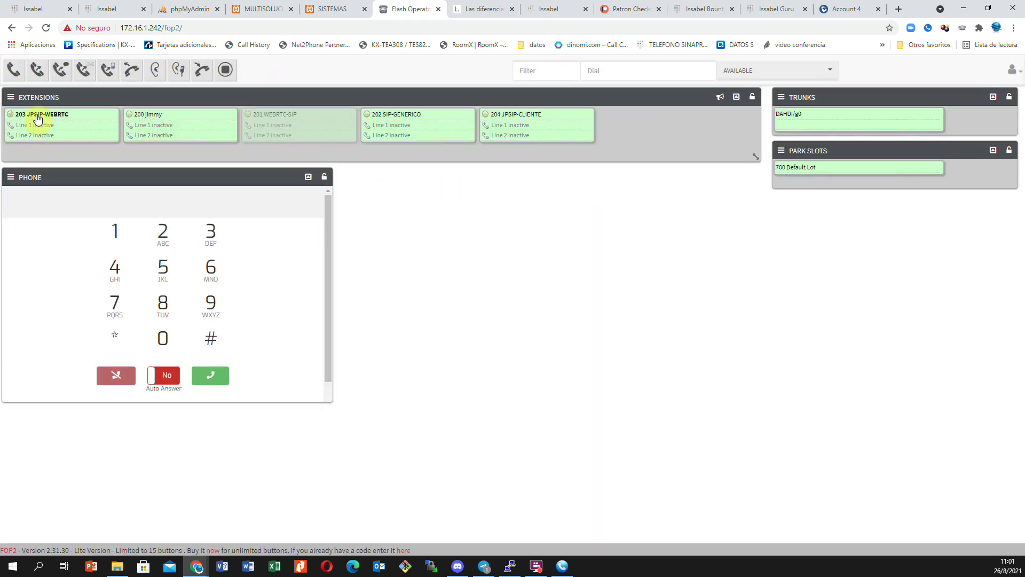
# - Switch to the Asterisk console, run pjsip show aors, and examine the contact entry for extension 203
pyautogui.click(511, 567)
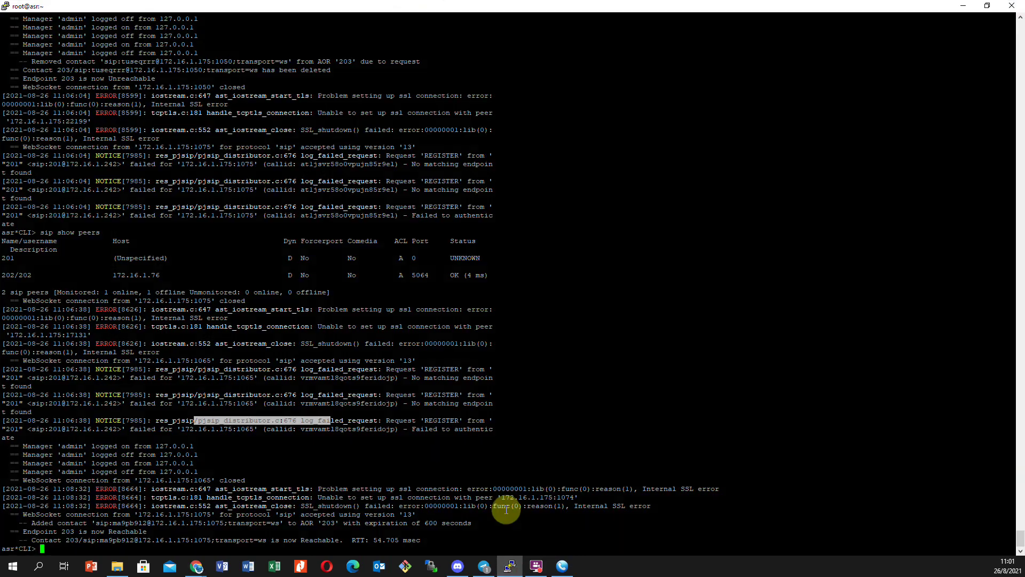
pyautogui.write('pjsip show aors')
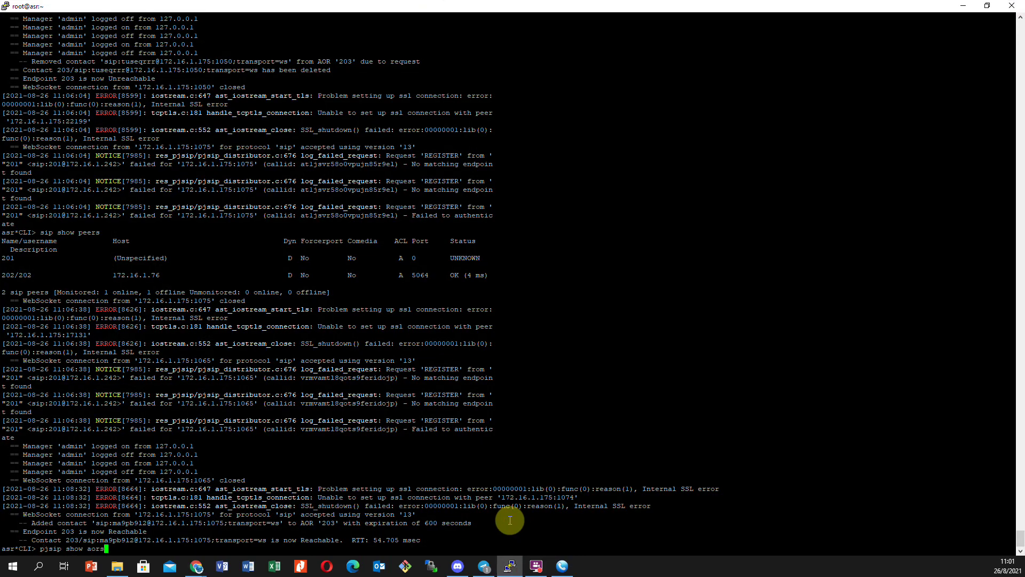
pyautogui.press('Return')
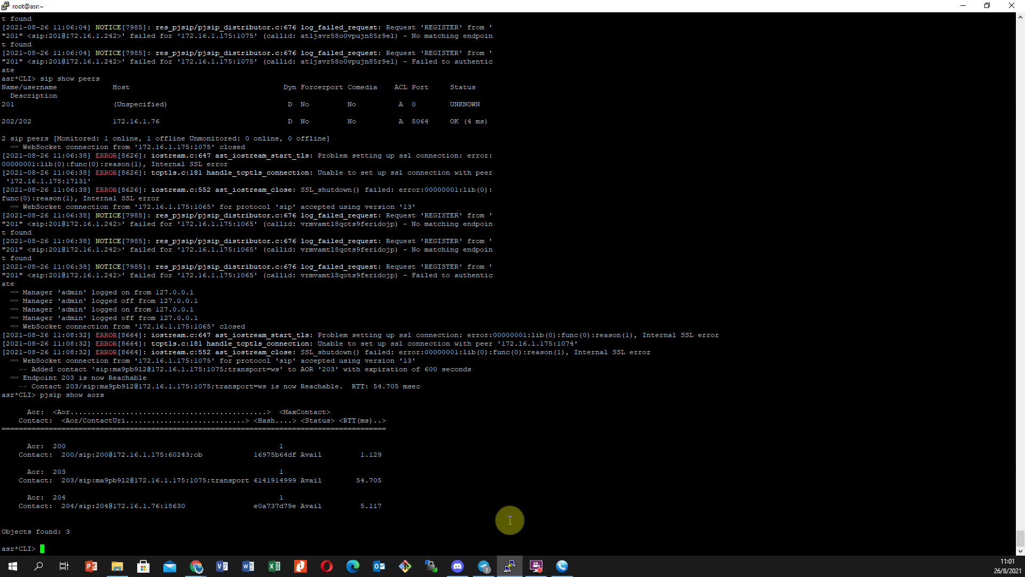
pyautogui.moveTo(36, 472); pyautogui.dragTo(330, 485)
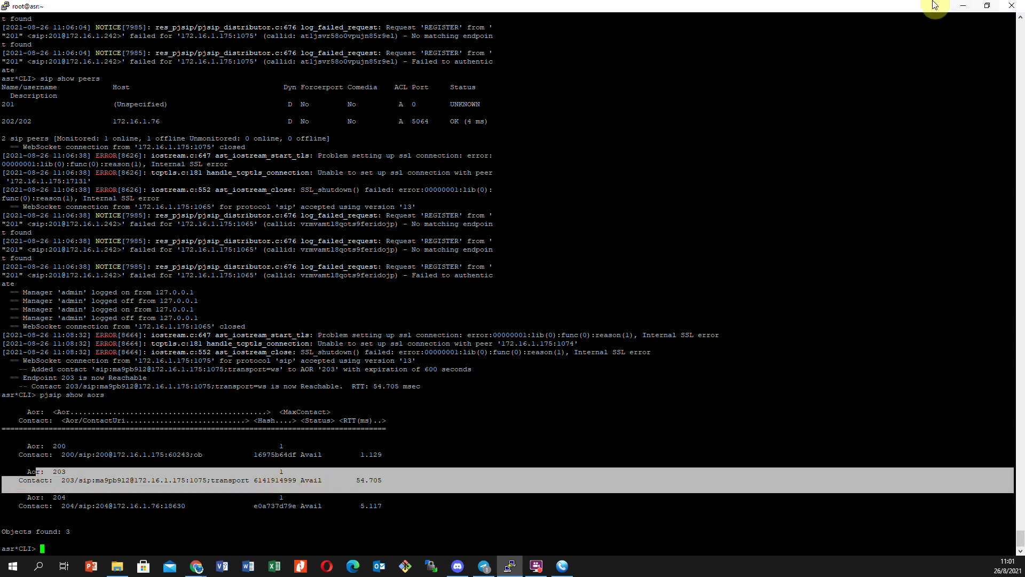
# - Minimize the console, log out of extension 203's operator panel session and confirm the logout
pyautogui.click(964, 7)
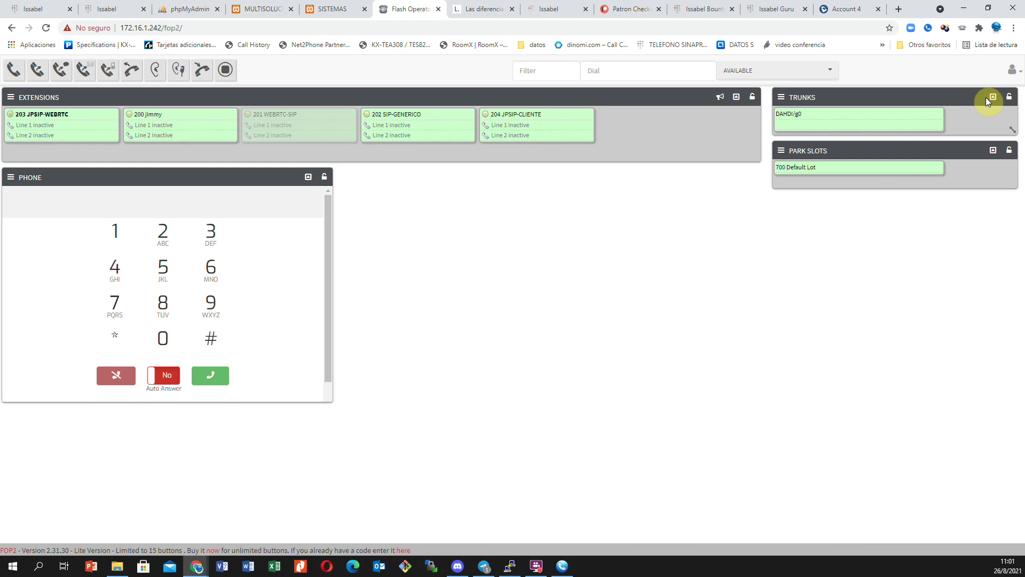
pyautogui.click(1012, 69)
pyautogui.click(1012, 70)
pyautogui.click(1012, 70)
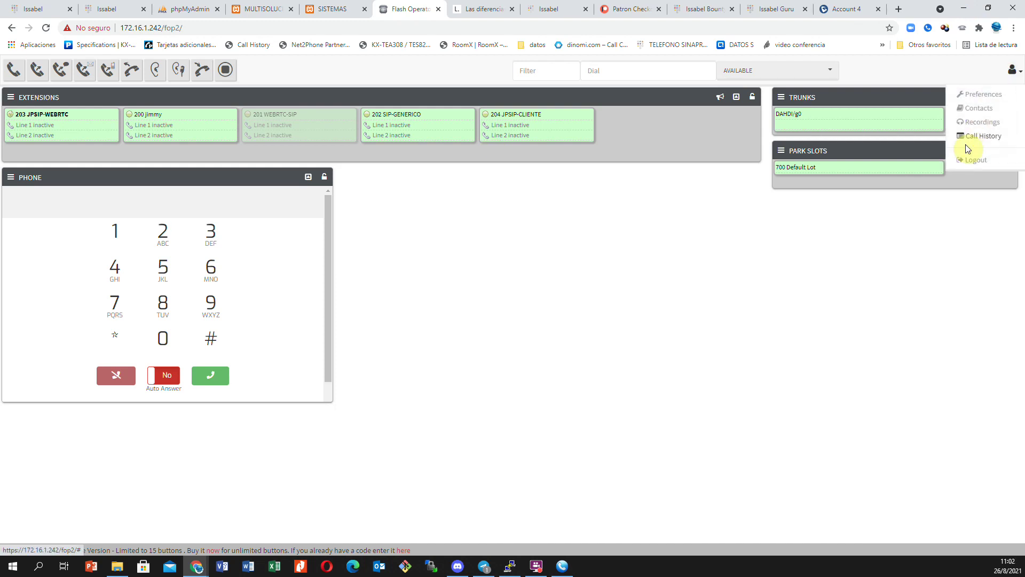
pyautogui.click(968, 160)
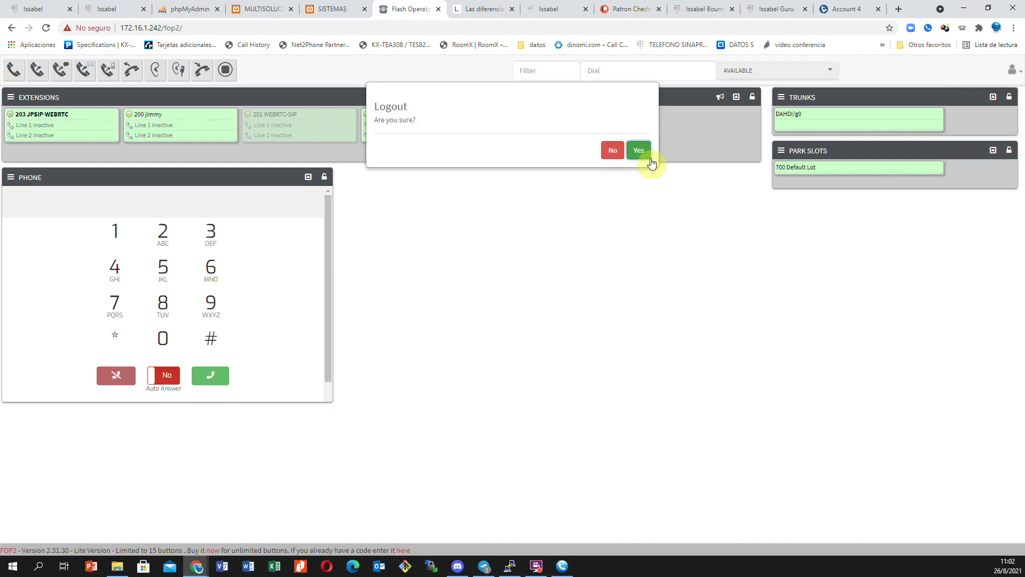
pyautogui.click(641, 152)
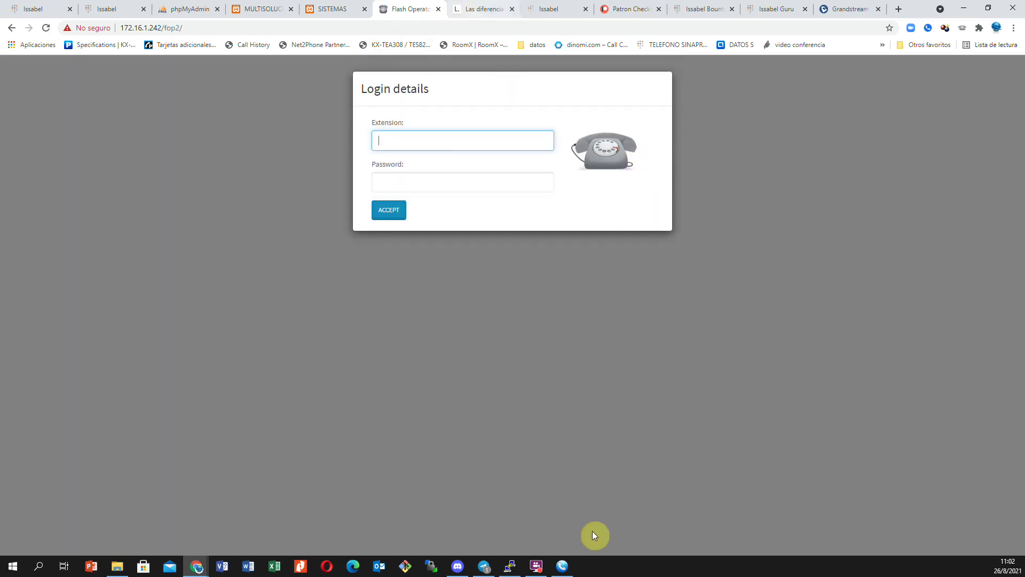
# - Check the Asterisk console for extension 203's latest contact messages, and return to the Issabel PBX configuration
pyautogui.click(513, 568)
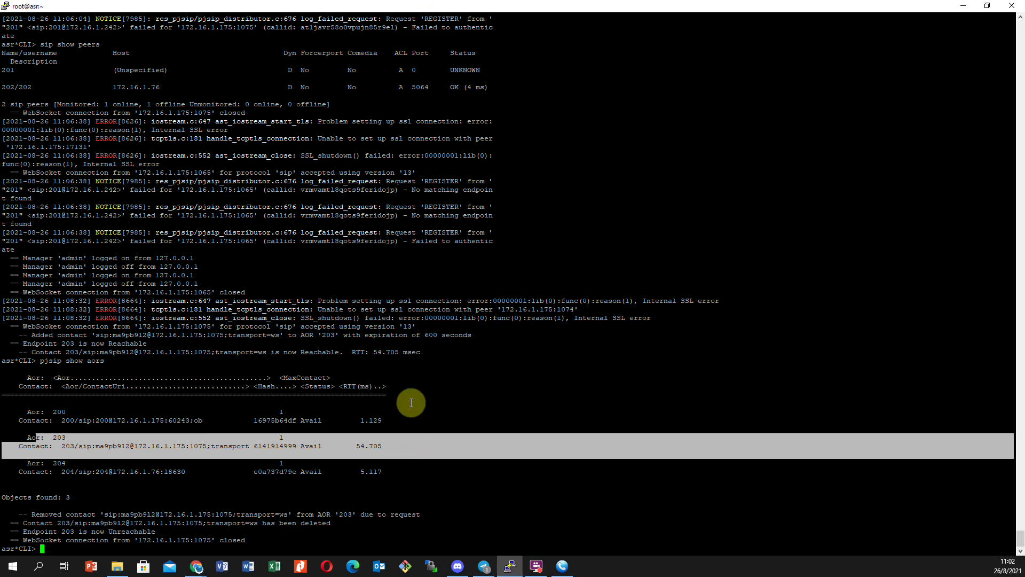
pyautogui.click(964, 6)
pyautogui.click(44, 11)
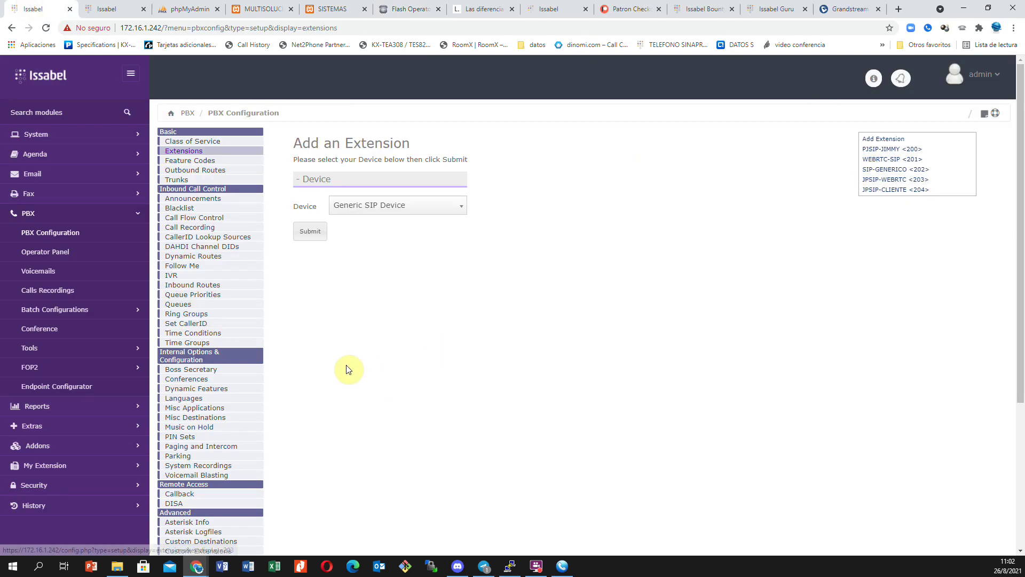
# - Open the Asterisk SIP Settings and go to the Advanced General Settings section
pyautogui.scroll(-2, 237, 374)
pyautogui.scroll(-2, 237, 374)
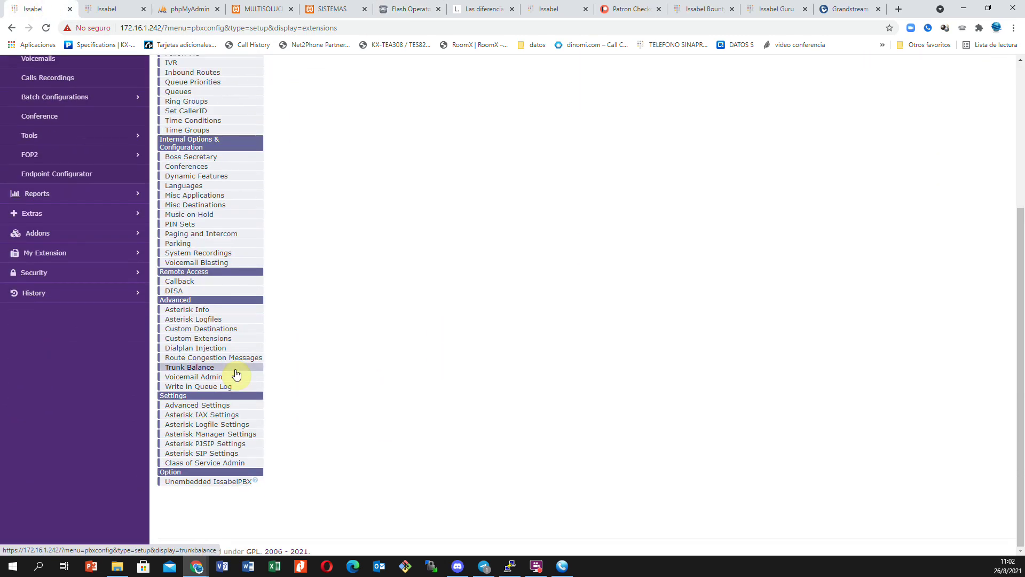
pyautogui.click(225, 454)
pyautogui.scroll(-15, 456, 403)
# - Try Enable Websocket set to Yes in the SIP settings, and set it back to No without submitting
pyautogui.click(458, 405)
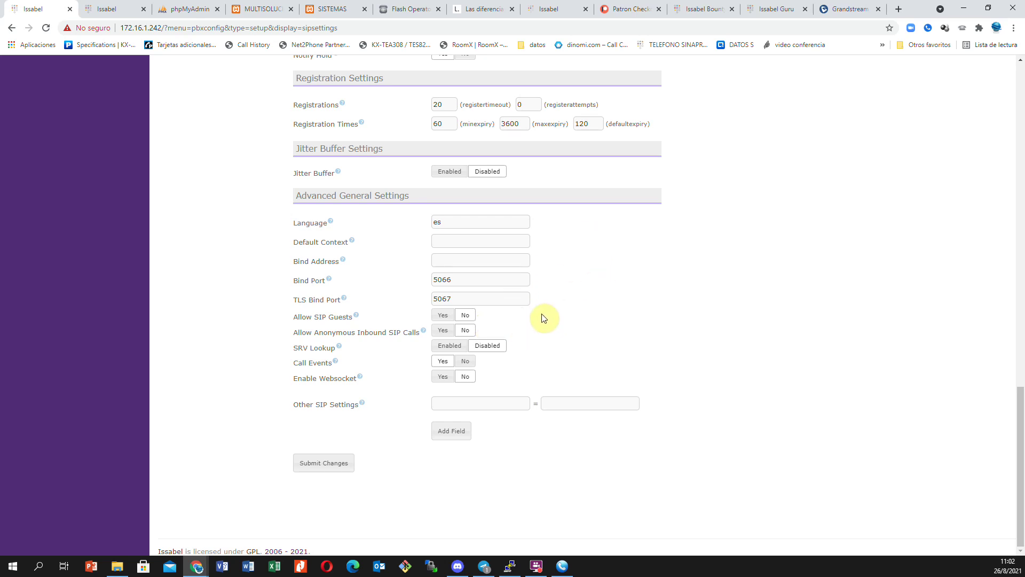
pyautogui.click(443, 378)
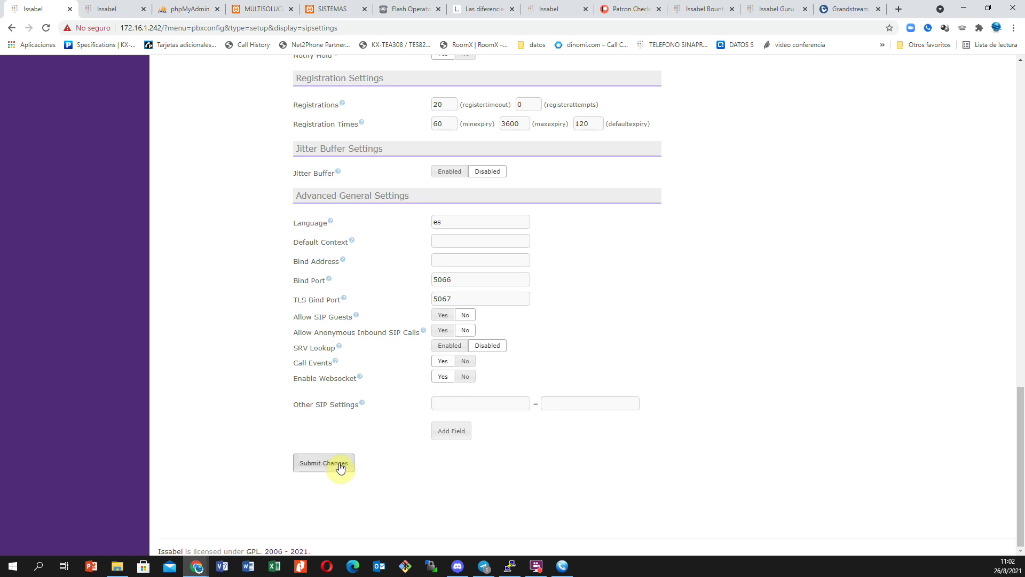
pyautogui.click(460, 377)
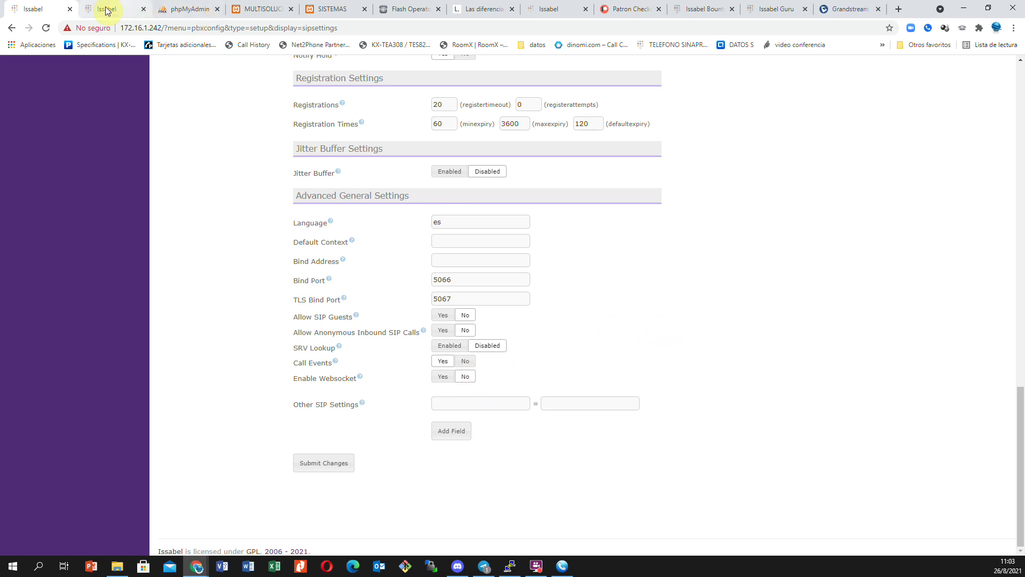
# - Check the operator panel's login page, and open the Extensions page in the Issabel PBX configuration
pyautogui.click(419, 15)
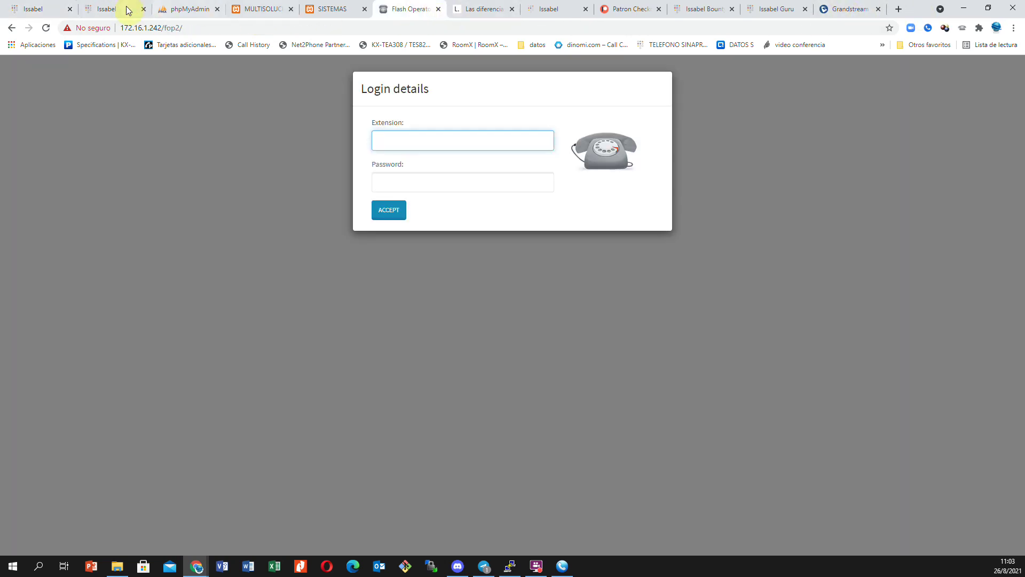
pyautogui.click(25, 9)
pyautogui.scroll(8, 372, 282)
pyautogui.scroll(10, 373, 282)
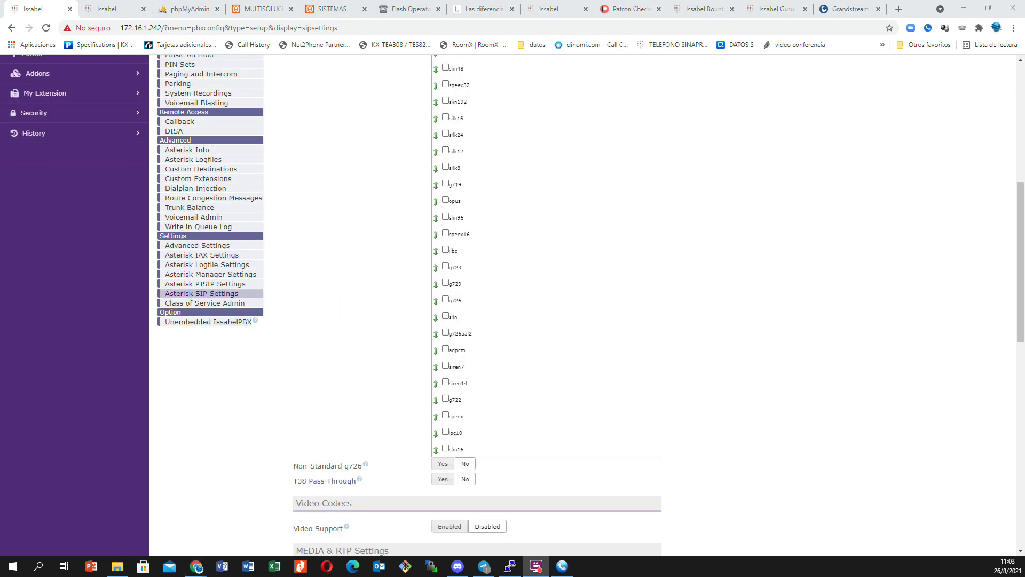
pyautogui.scroll(7, 527, 277)
pyautogui.click(184, 151)
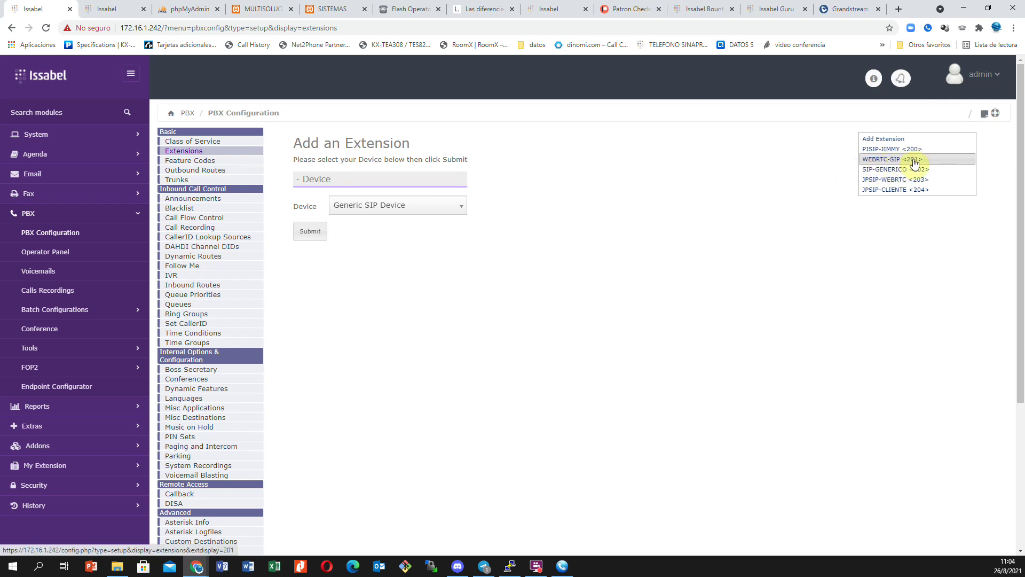
# - Reopen the Asterisk SIP Settings and examine the Enable Websocket option in the Advanced General Settings
pyautogui.scroll(-4, 422, 389)
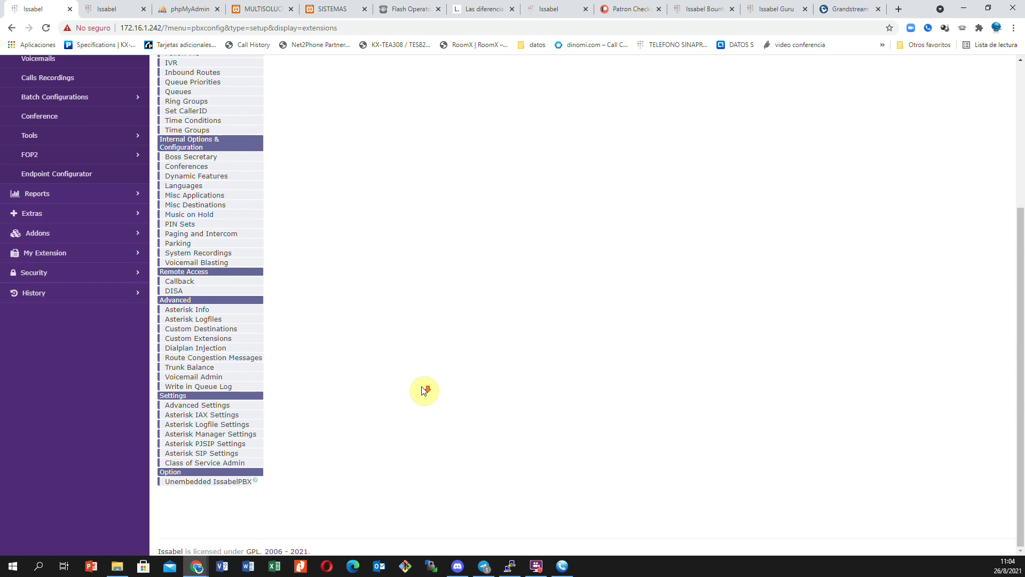
pyautogui.click(217, 454)
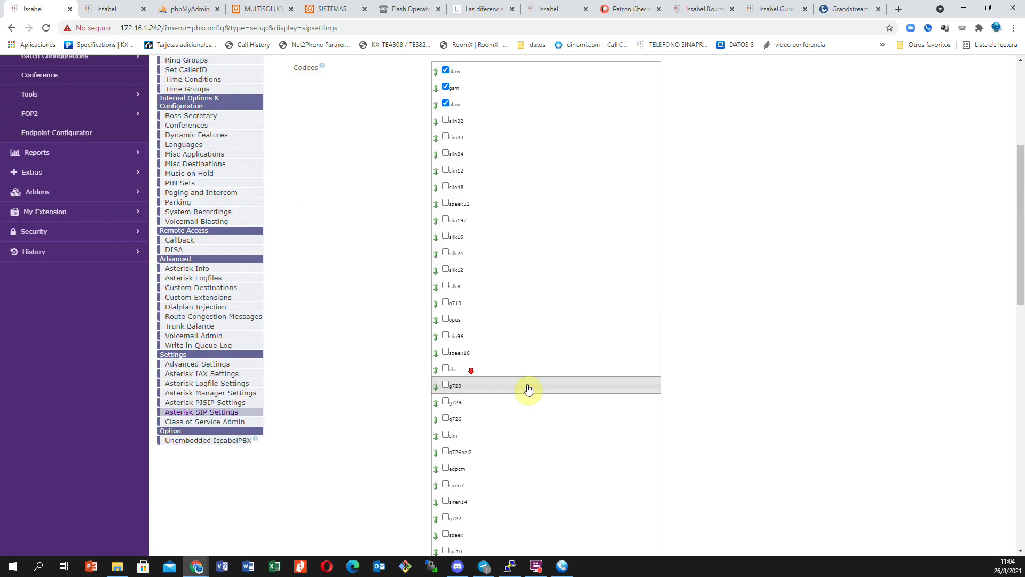
pyautogui.scroll(-15, 517, 389)
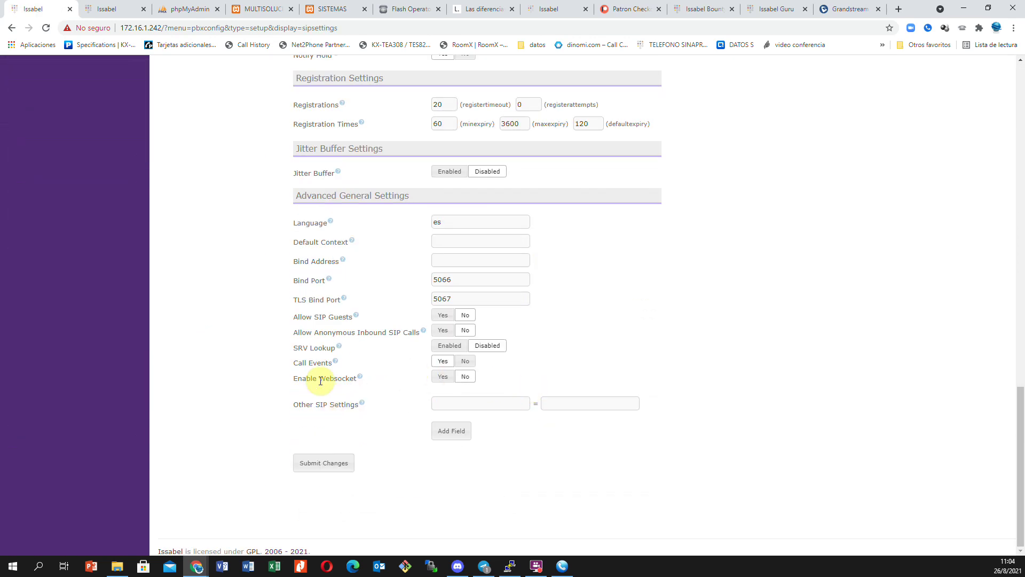
# - Set Enable Websocket to Yes in the Asterisk SIP Settings, submit the changes, and apply the configuration
pyautogui.click(440, 378)
pyautogui.click(342, 467)
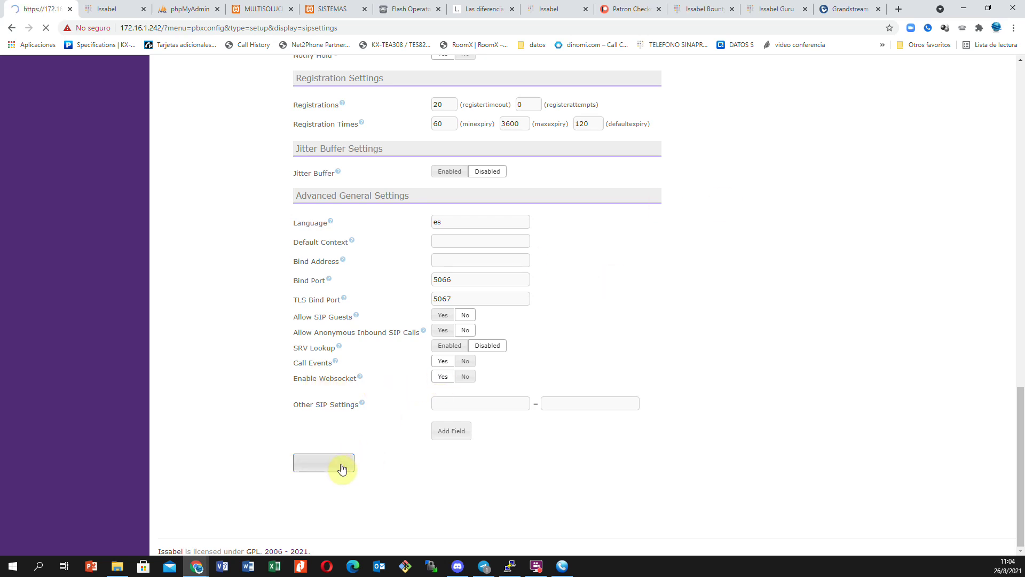
pyautogui.click(642, 134)
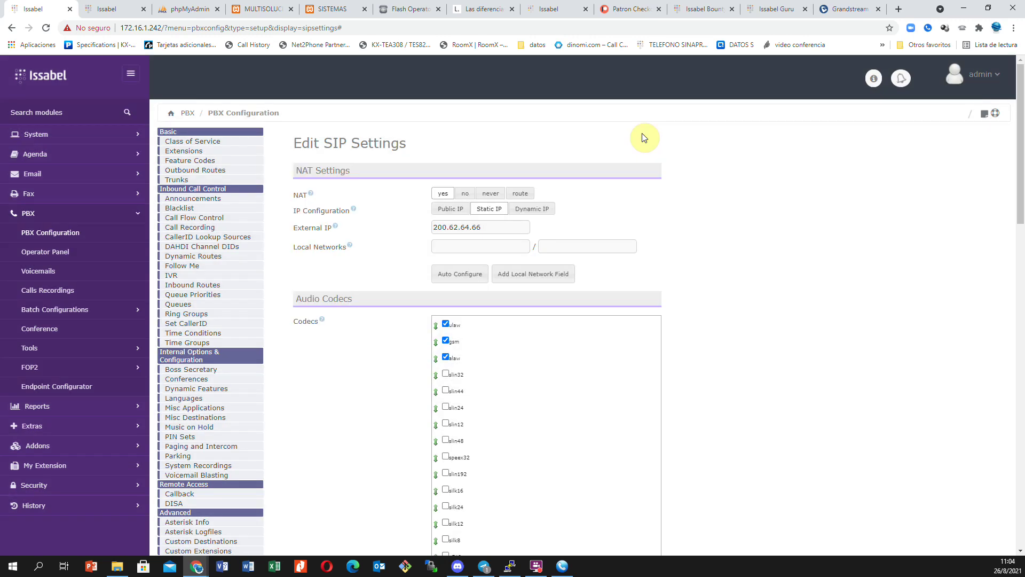
pyautogui.scroll(-10, 697, 246)
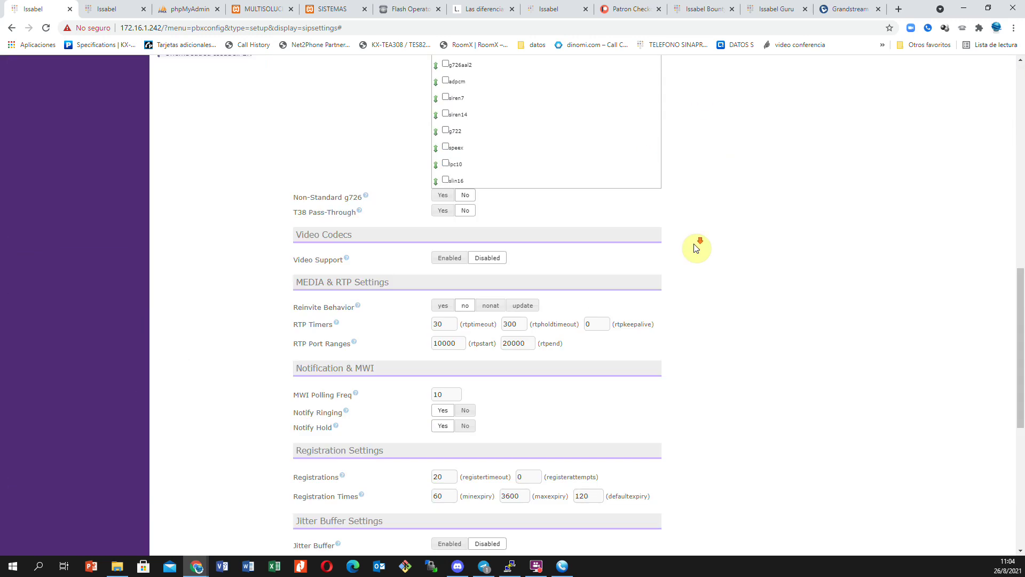
pyautogui.scroll(-7, 697, 247)
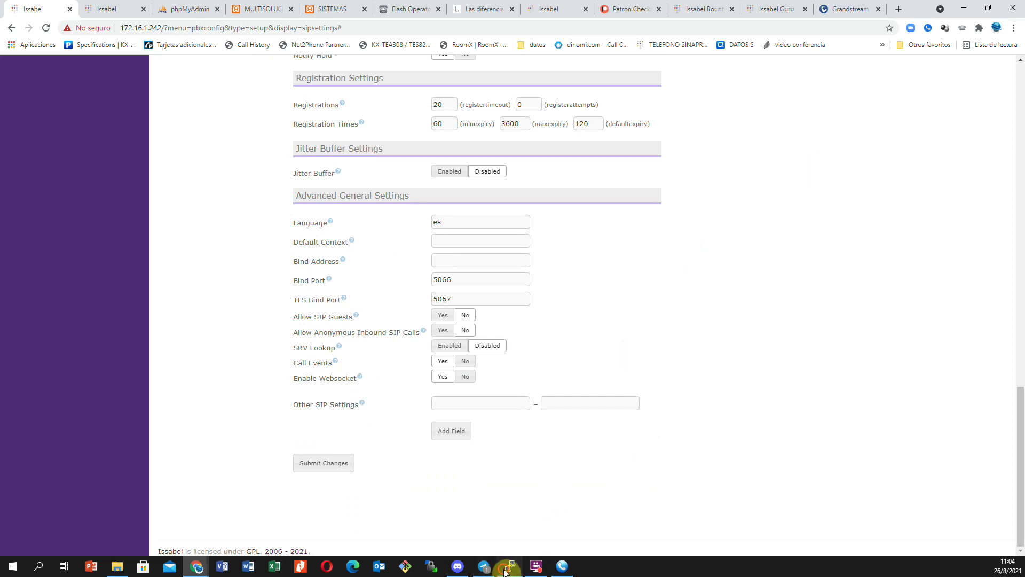
# - Switch to the server's PuTTY terminal, exit the Asterisk console, and run "amportal restart"
pyautogui.click(506, 570)
pyautogui.write('ex')
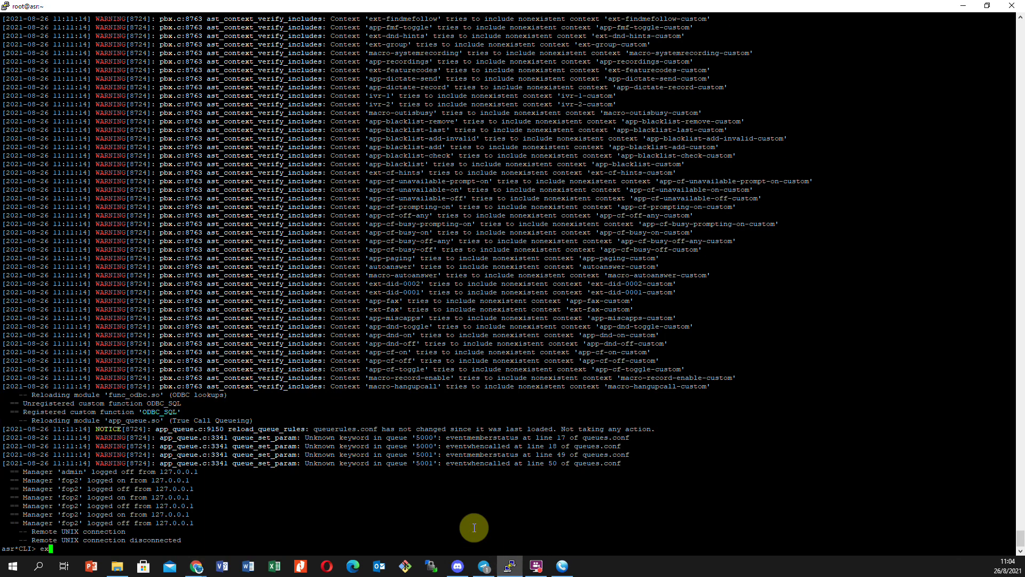
pyautogui.press('Return')
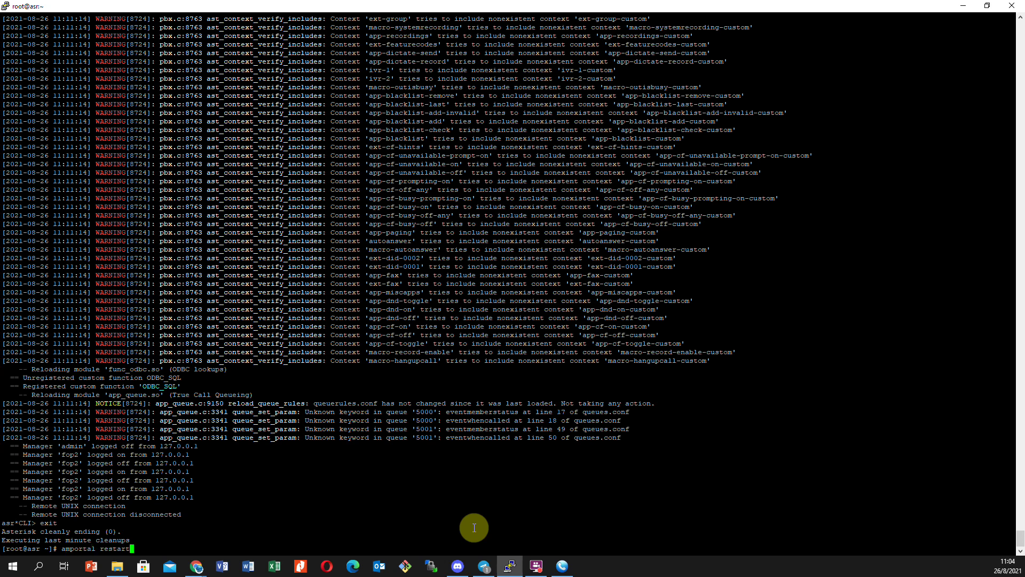
pyautogui.press('Return')
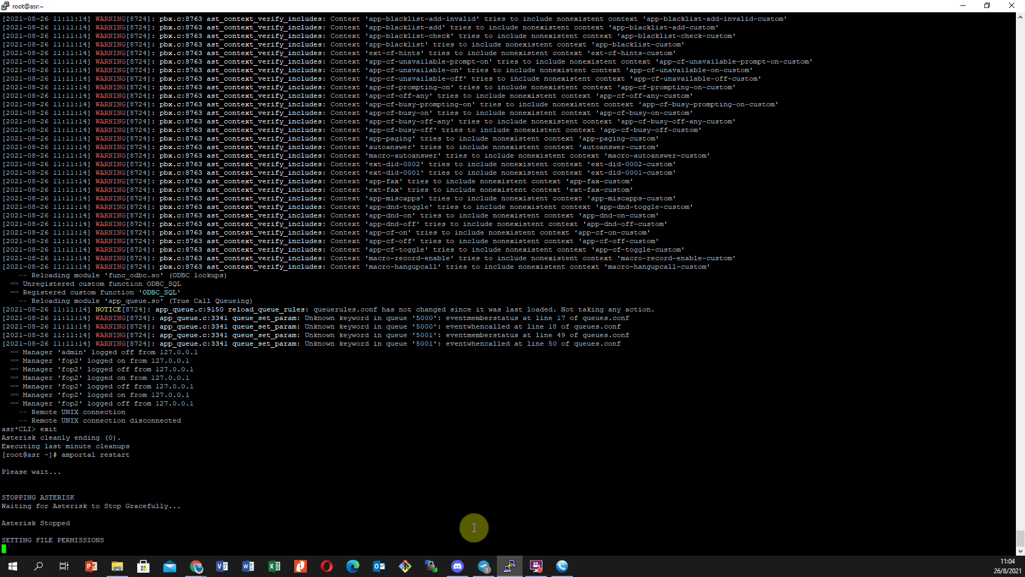
pyautogui.click(964, 7)
# - Check the operator panel's login page, and open the Extensions page to look up the WebRTC extensions
pyautogui.scroll(10, 739, 236)
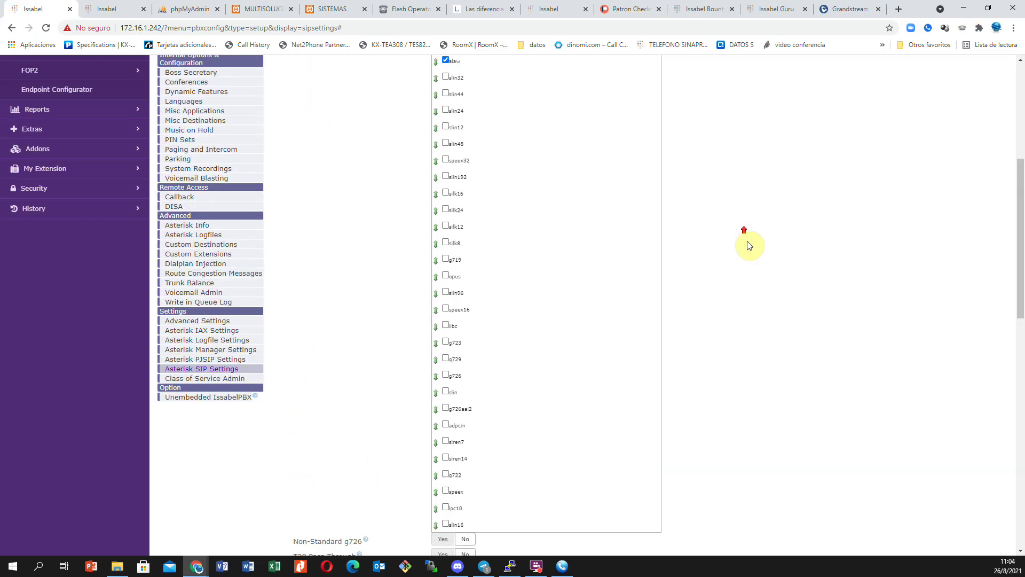
pyautogui.scroll(5, 750, 245)
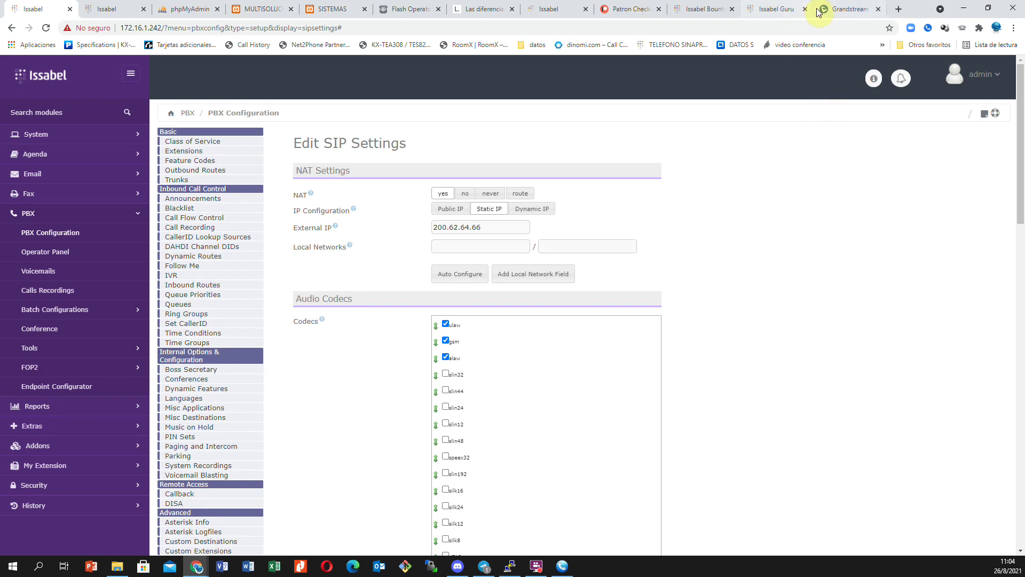
pyautogui.click(407, 10)
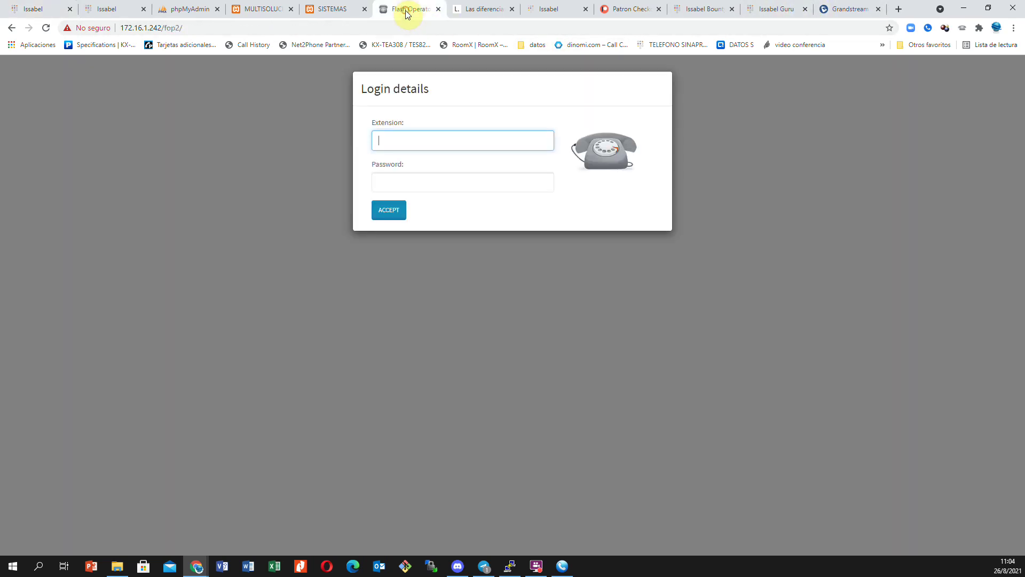
pyautogui.click(33, 9)
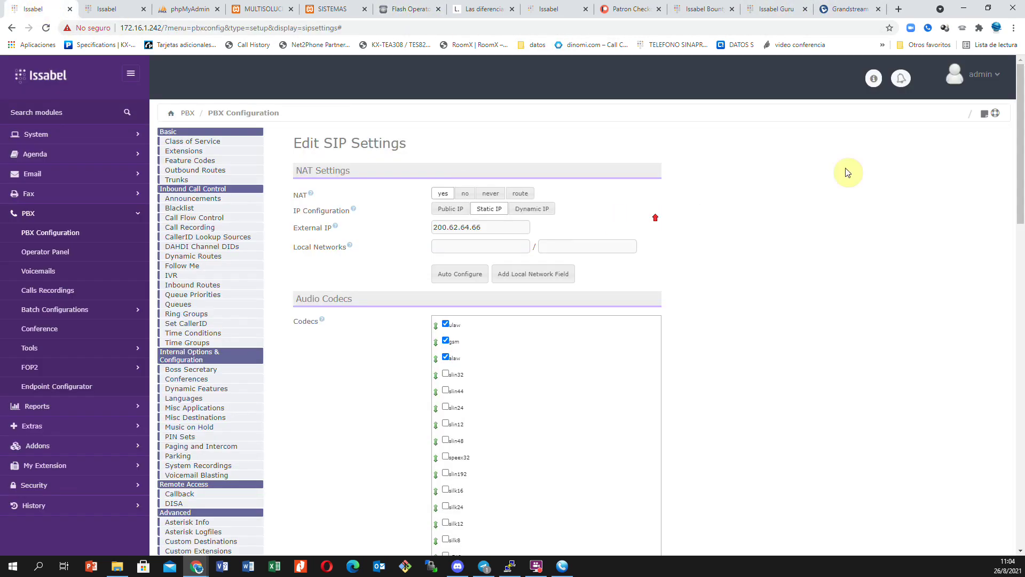
pyautogui.click(183, 151)
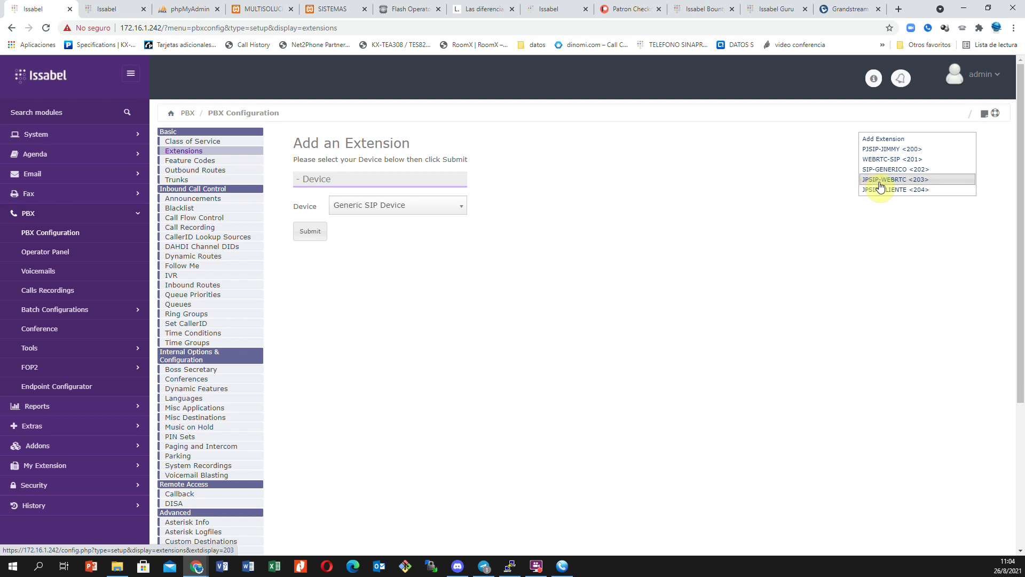
pyautogui.click(104, 9)
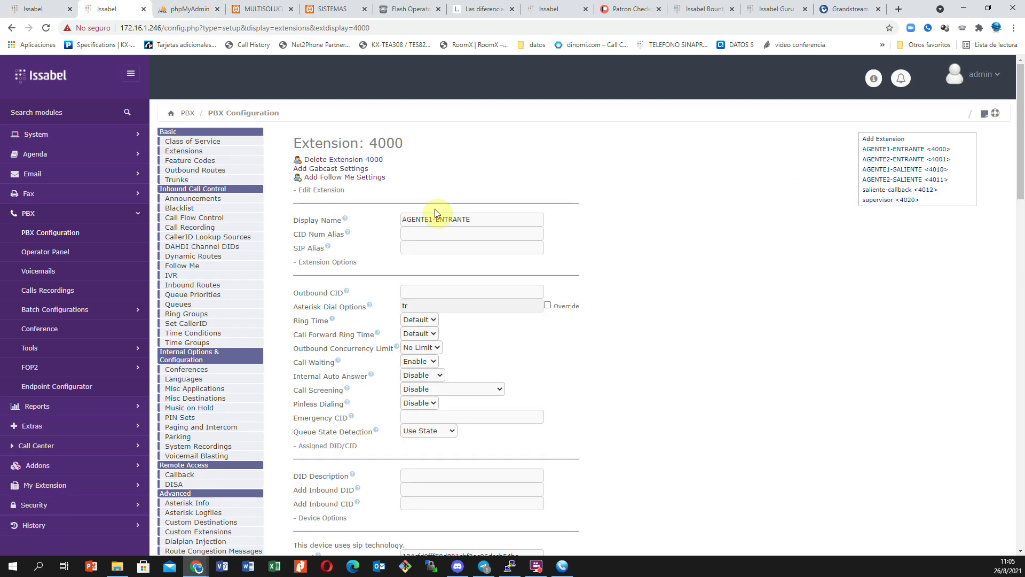
# - Log in to the Flash Operator Panel as extension 203, entering the extension's password
pyautogui.click(429, 8)
pyautogui.click(397, 138)
pyautogui.write('203')
pyautogui.click(532, 122)
pyautogui.click(470, 183)
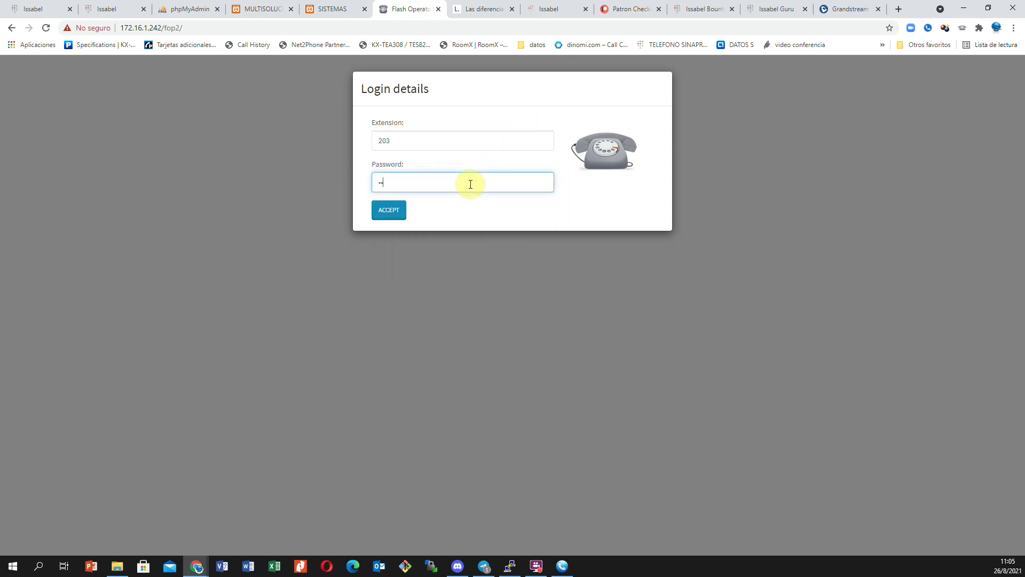
pyautogui.press('Return')
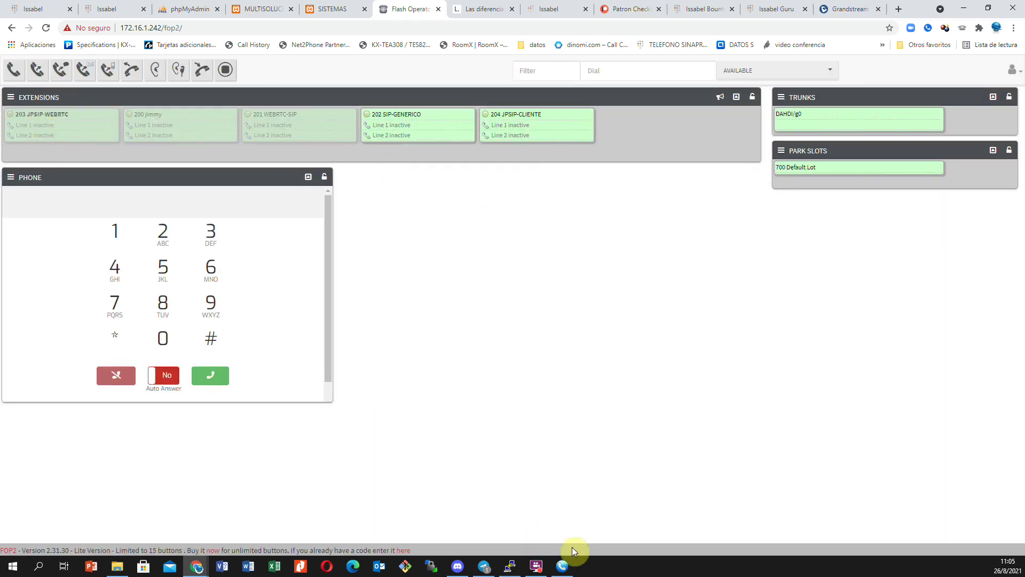
# - Return to the PuTTY terminal and connect to the verbose Asterisk console with "asterisk -rvvvvvvv"
pyautogui.click(510, 566)
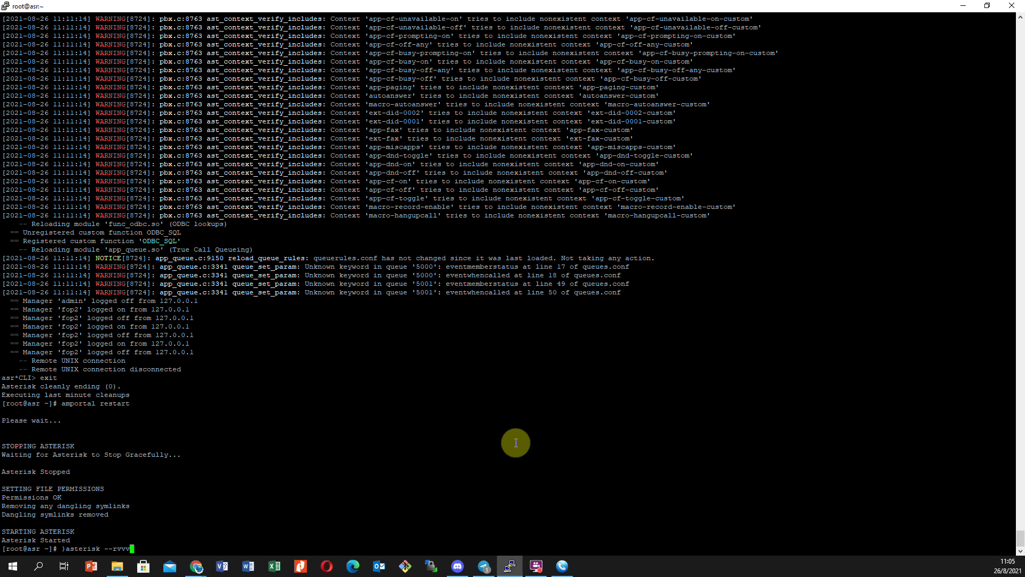
pyautogui.press('BackSpace')
pyautogui.press('BackSpace')
pyautogui.press('BackSpace')
pyautogui.press('BackSpace')
pyautogui.write('v')
pyautogui.press('Return')
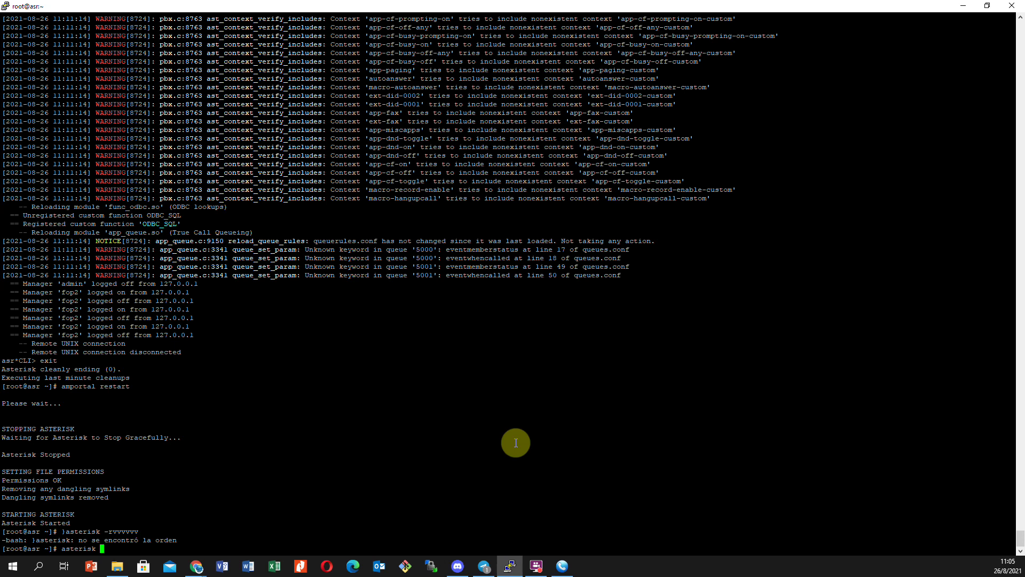
pyautogui.write('asterisk -rvvvvvvv')
pyautogui.press('Return')
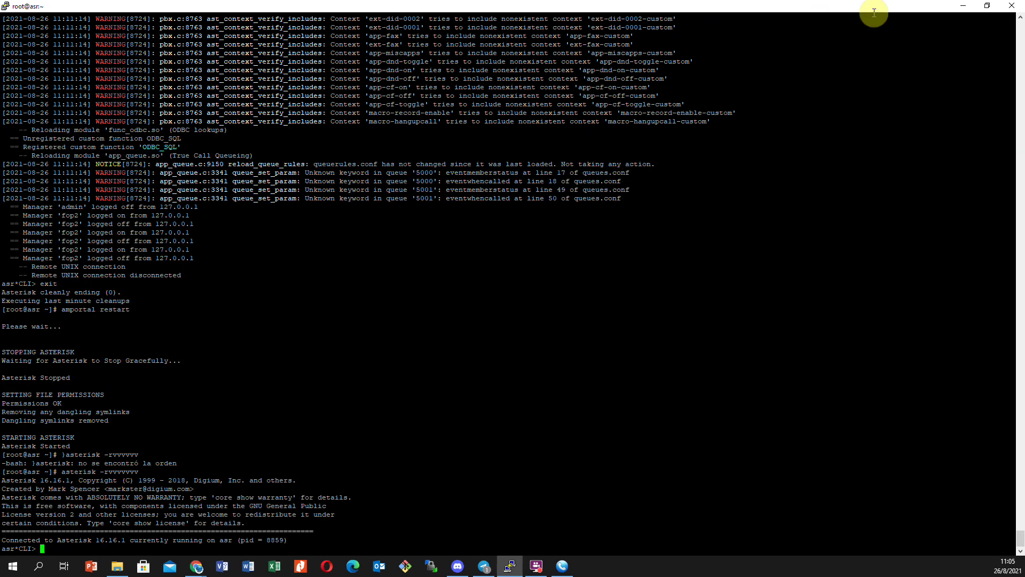
# - Shrink the terminal window, reload the operator panel for extension 203, and examine the SSL and registration messages in the Asterisk console
pyautogui.click(989, 5)
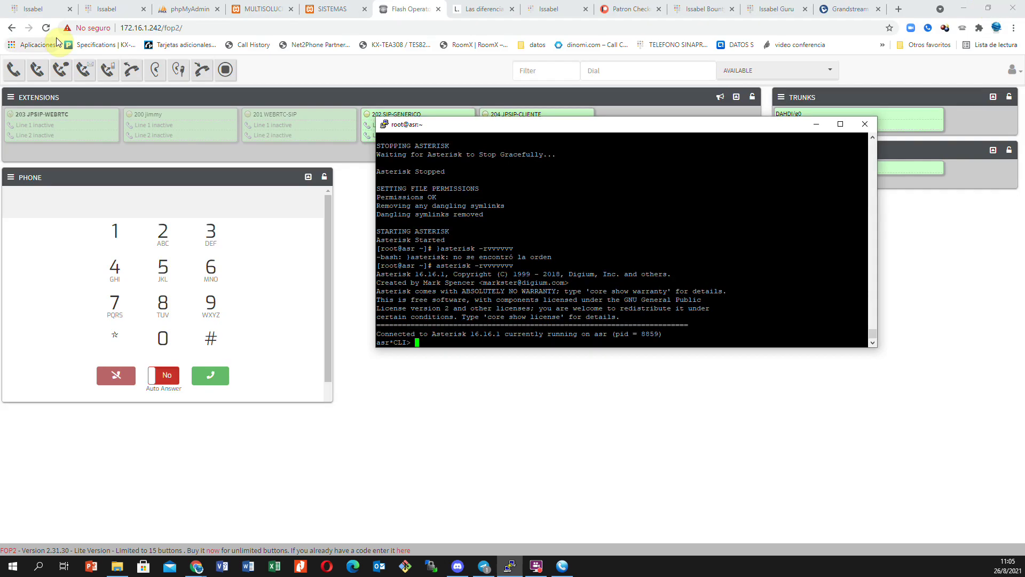
pyautogui.click(45, 28)
pyautogui.click(534, 100)
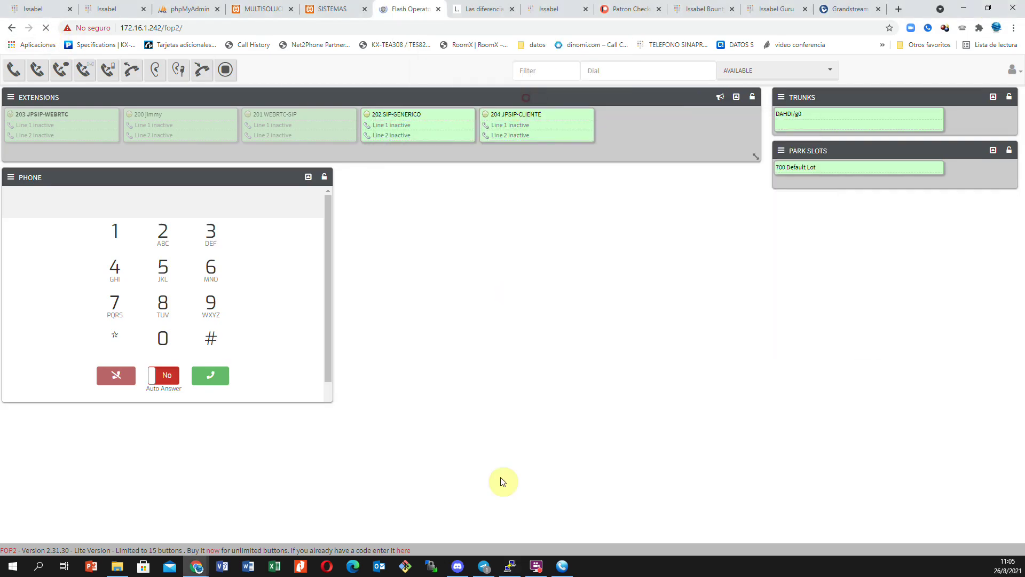
pyautogui.click(512, 566)
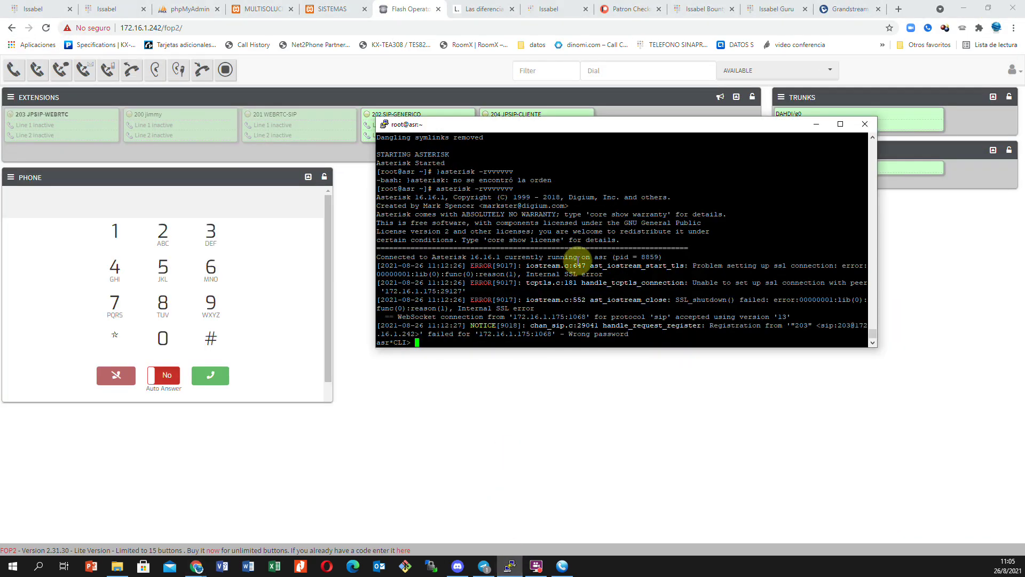
pyautogui.moveTo(536, 275); pyautogui.dragTo(743, 295)
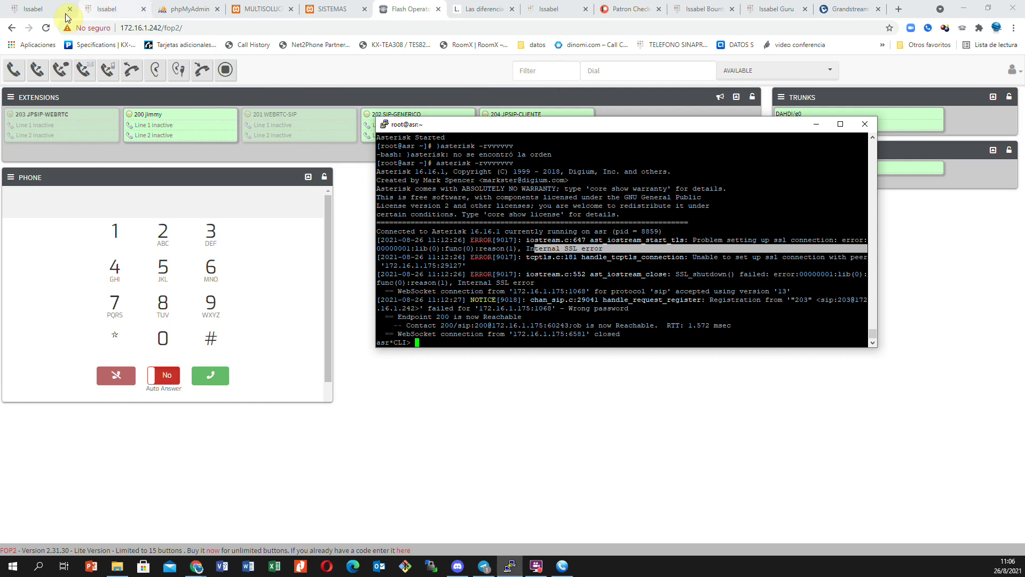
# - Check the WEBRTC-SIP entry in the extension list, and log extension 203 out of the operator panel
pyautogui.click(35, 12)
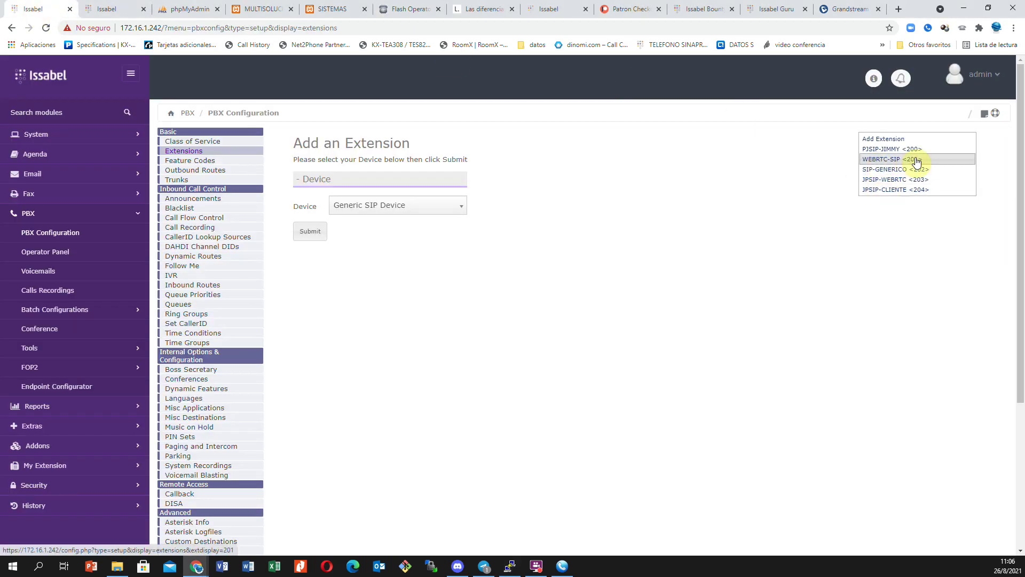
pyautogui.click(402, 15)
pyautogui.click(1011, 70)
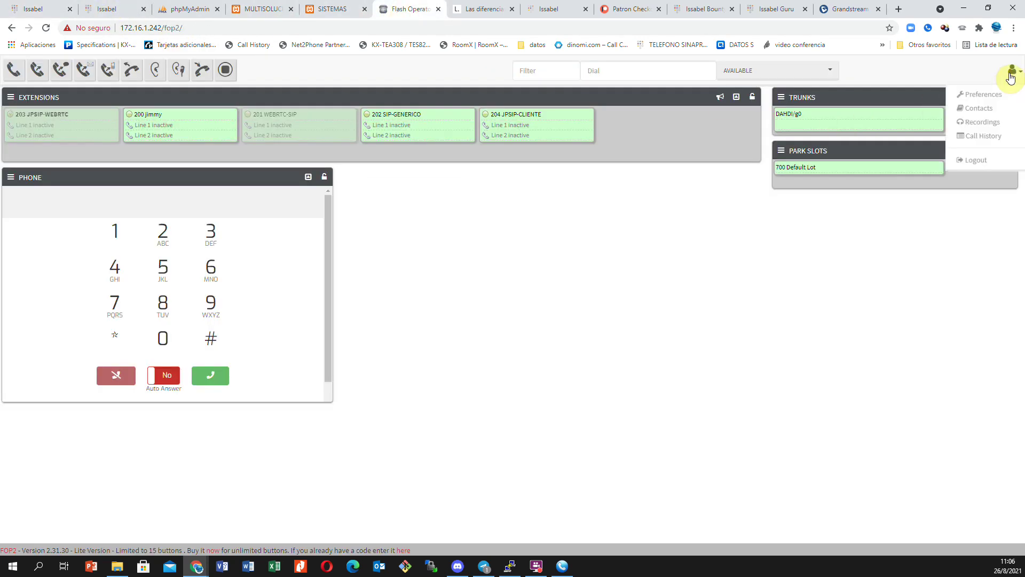
pyautogui.click(984, 160)
pyautogui.click(640, 154)
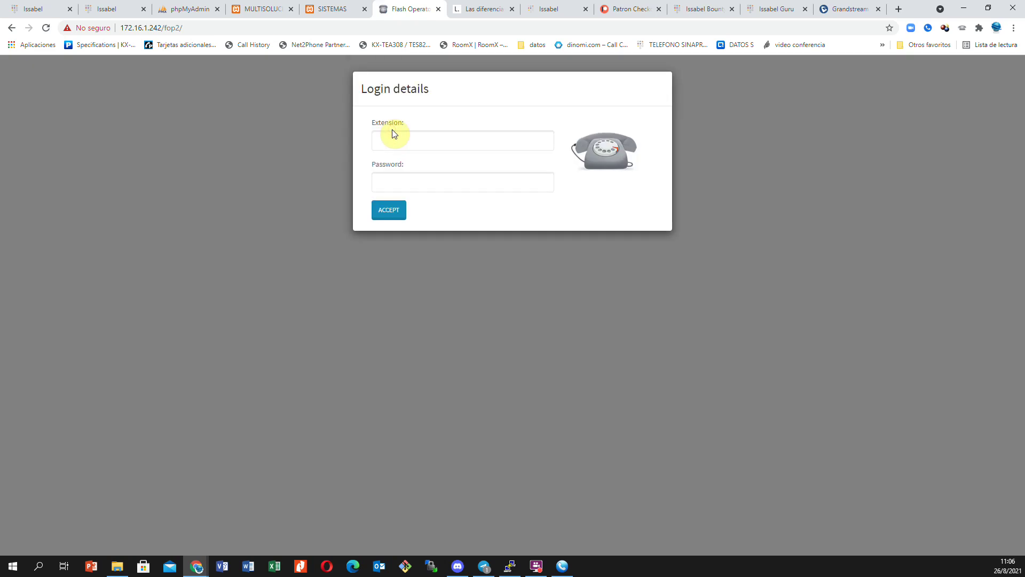
# - Log in to the operator panel as extension 201, entering the extension's password
pyautogui.click(400, 137)
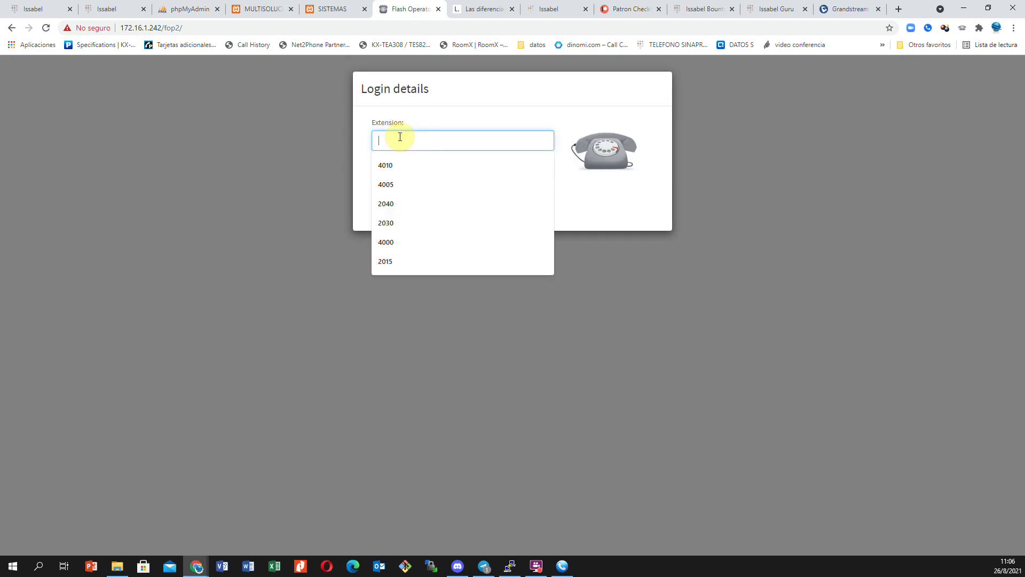
pyautogui.write('201')
pyautogui.click(480, 104)
pyautogui.click(401, 180)
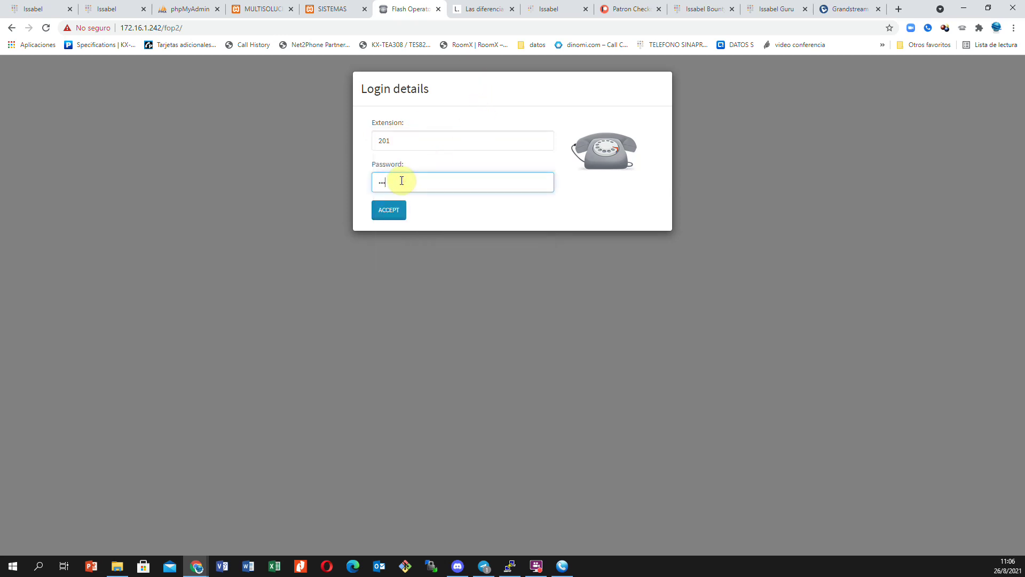
pyautogui.press('Return')
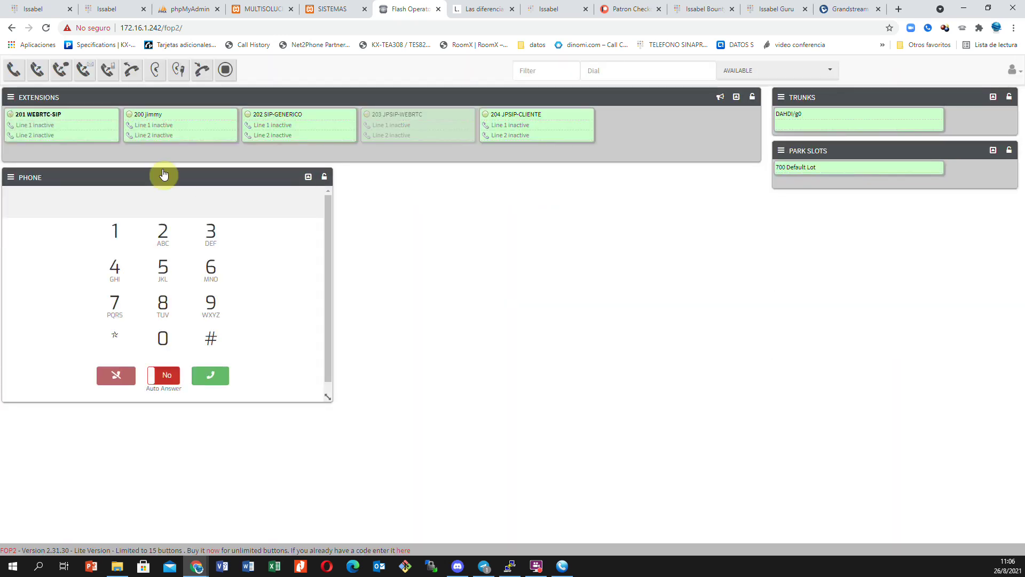
# - Enter 23 on the operator panel's phone keypad, and examine extension 201's registration messages in the Asterisk console
pyautogui.click(161, 234)
pyautogui.click(210, 234)
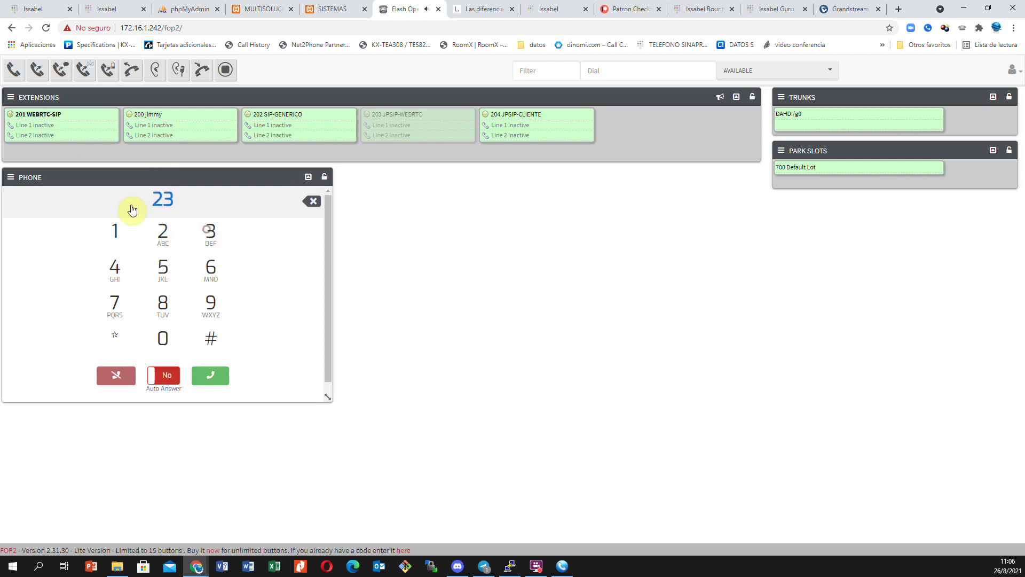
pyautogui.click(510, 565)
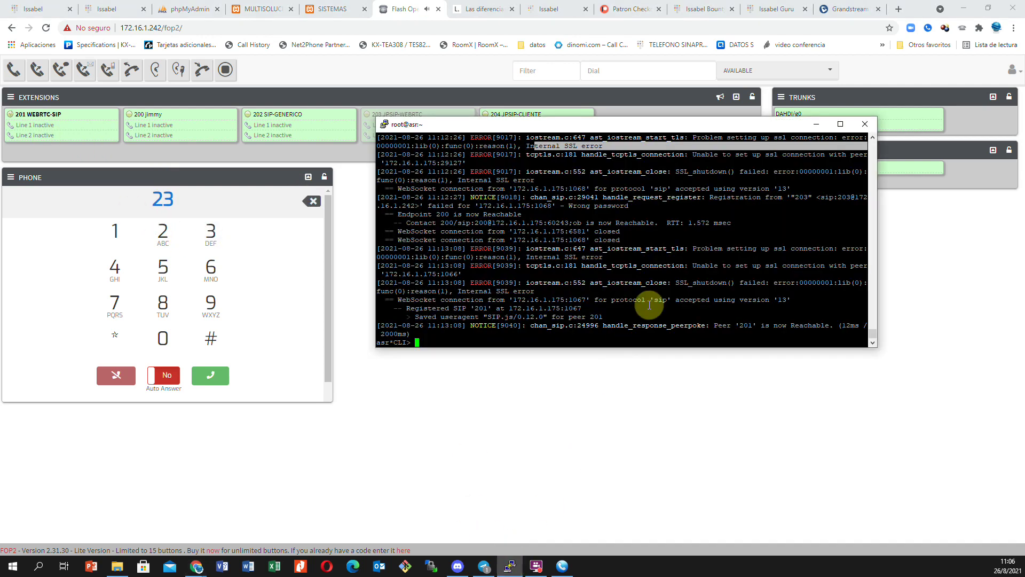
pyautogui.click(626, 325)
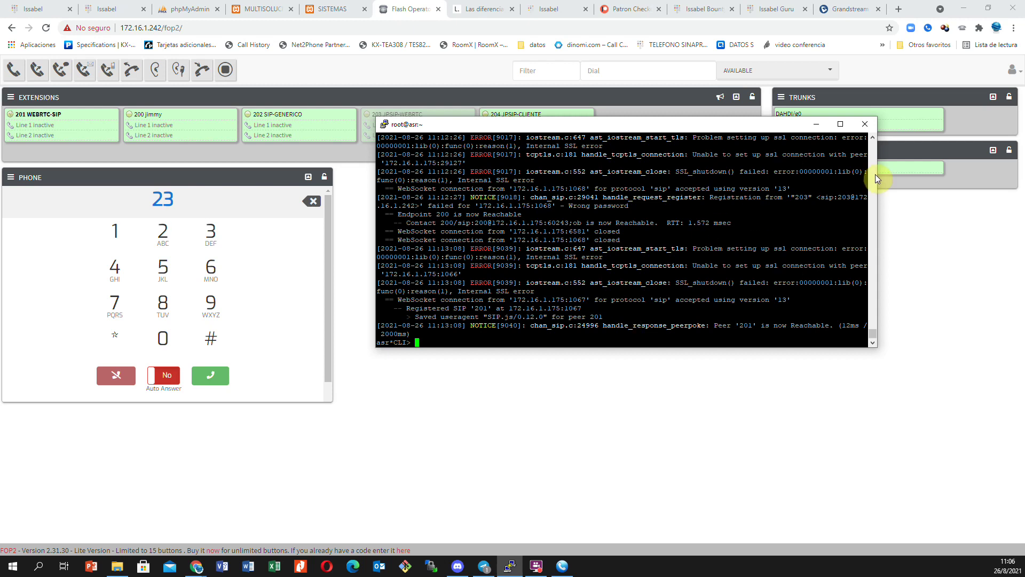
pyautogui.click(818, 125)
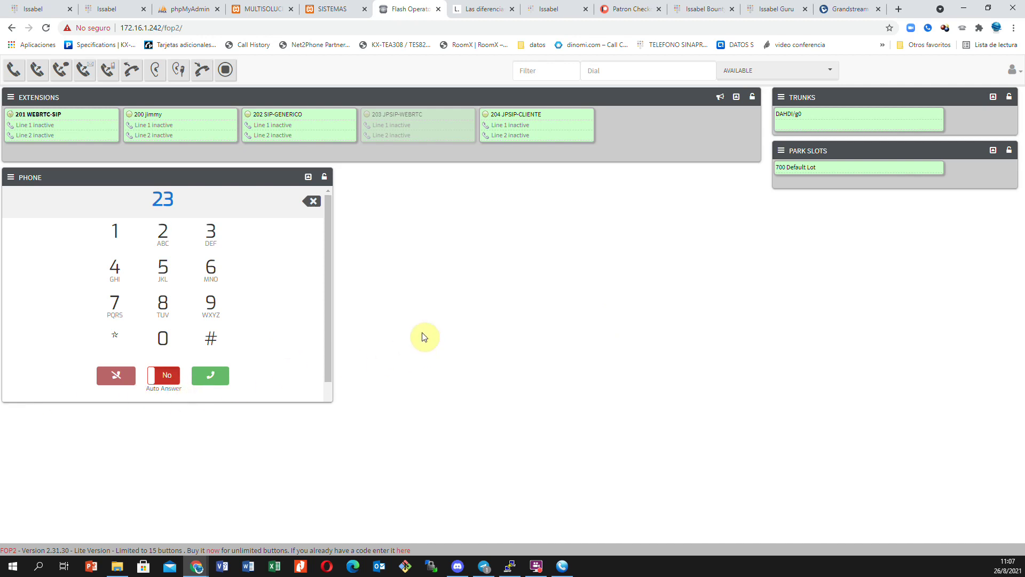
# - Review the PJSIP and SIP differences article, the operator panel, and the extension pages of both Issabel servers
pyautogui.click(485, 12)
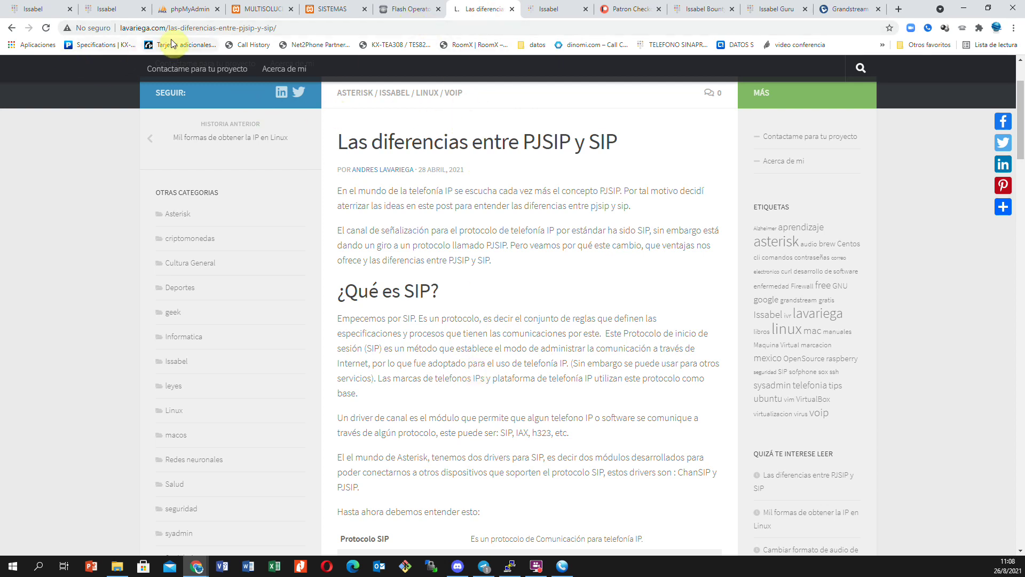
pyautogui.click(402, 11)
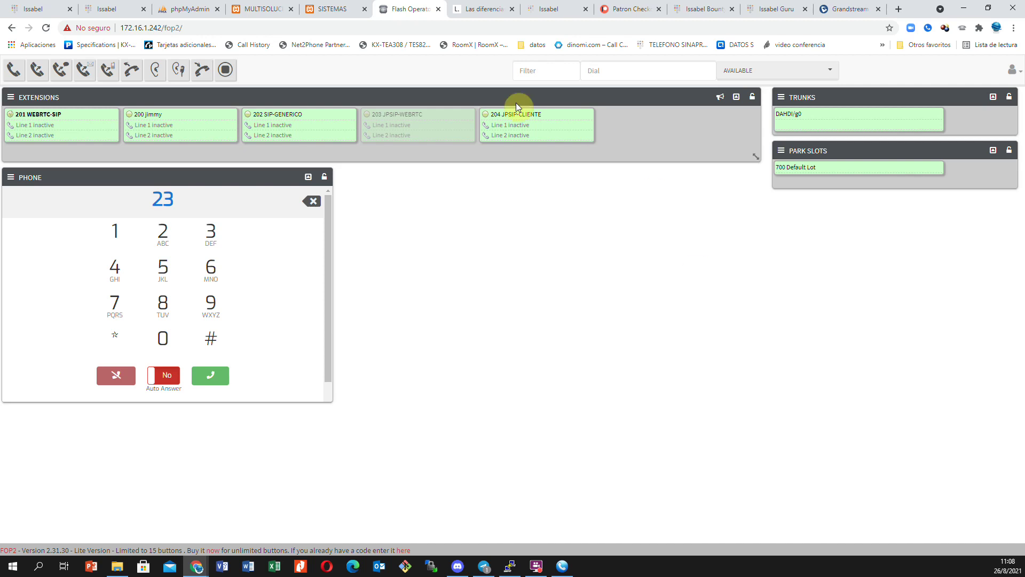
pyautogui.click(34, 10)
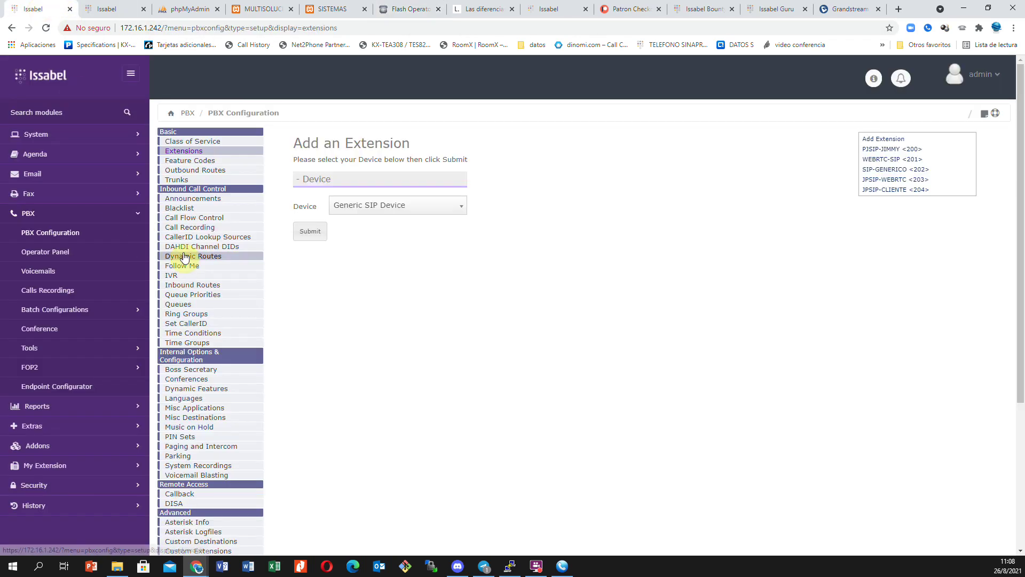
pyautogui.click(103, 13)
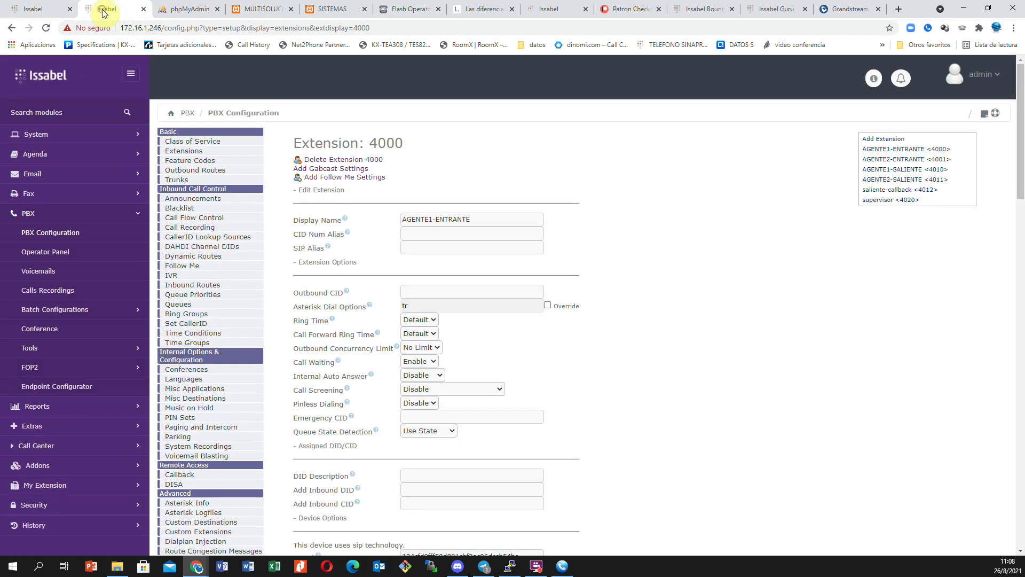